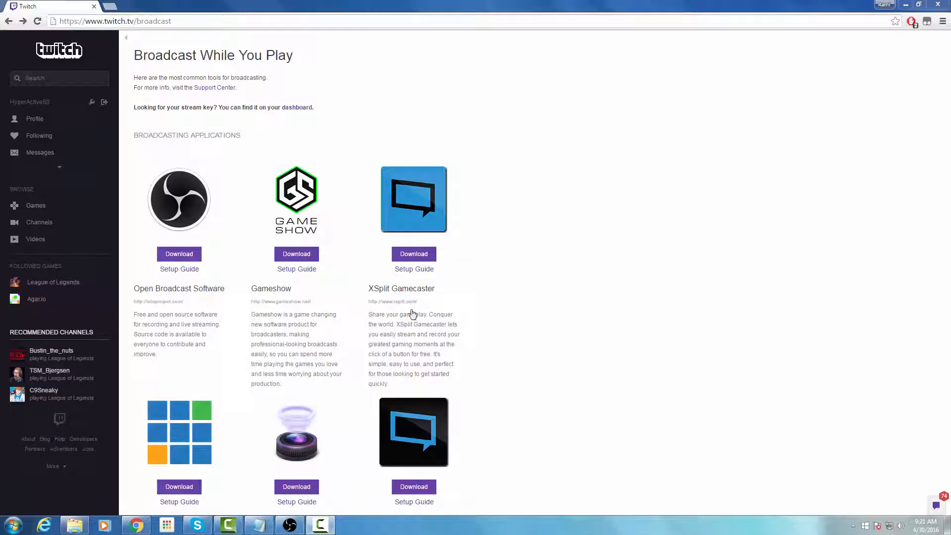
Step: Look through the broadcasting applications offered on the Twitch broadcast page
{"action": "scroll", "coordinate": [534, 277], "scroll_direction": "down", "scroll_amount": 5}
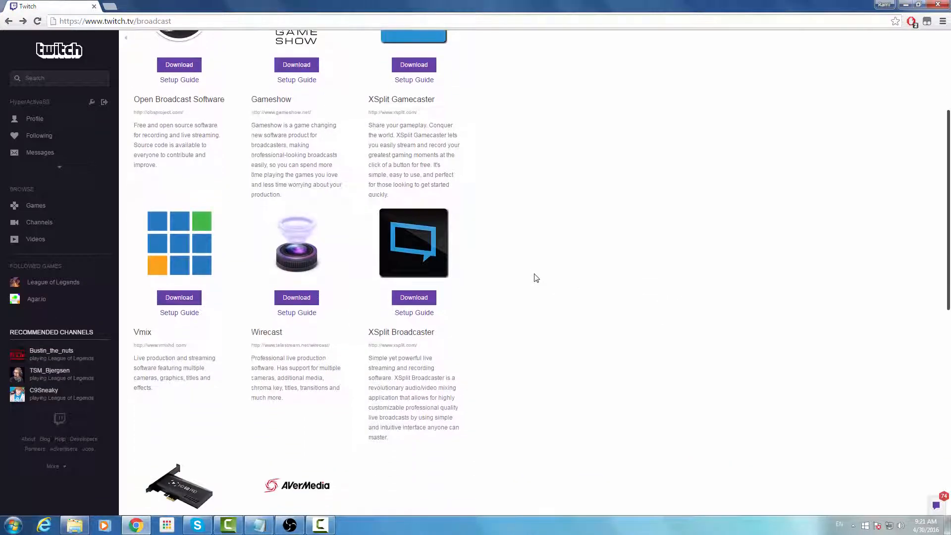
{"action": "scroll", "coordinate": [534, 277], "scroll_direction": "down", "scroll_amount": 2}
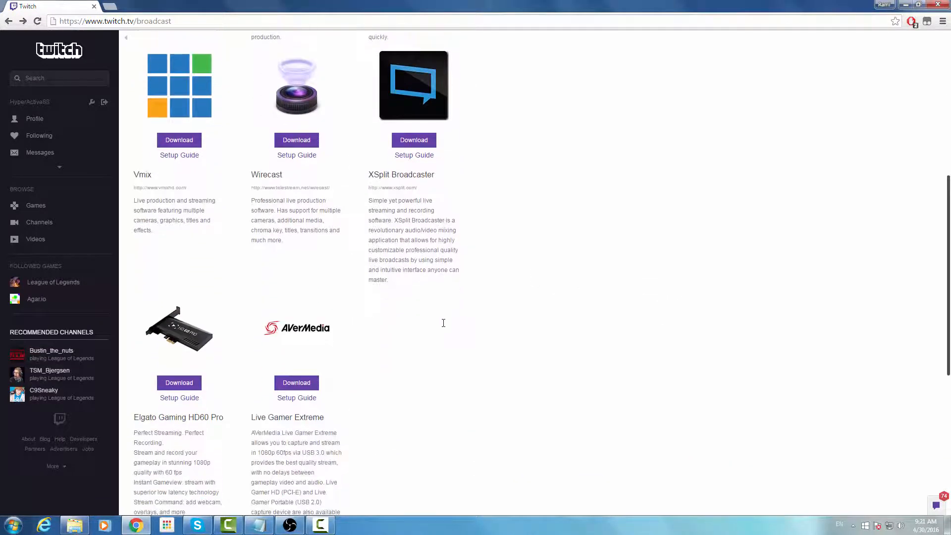
{"action": "scroll", "coordinate": [489, 308], "scroll_direction": "up", "scroll_amount": 5}
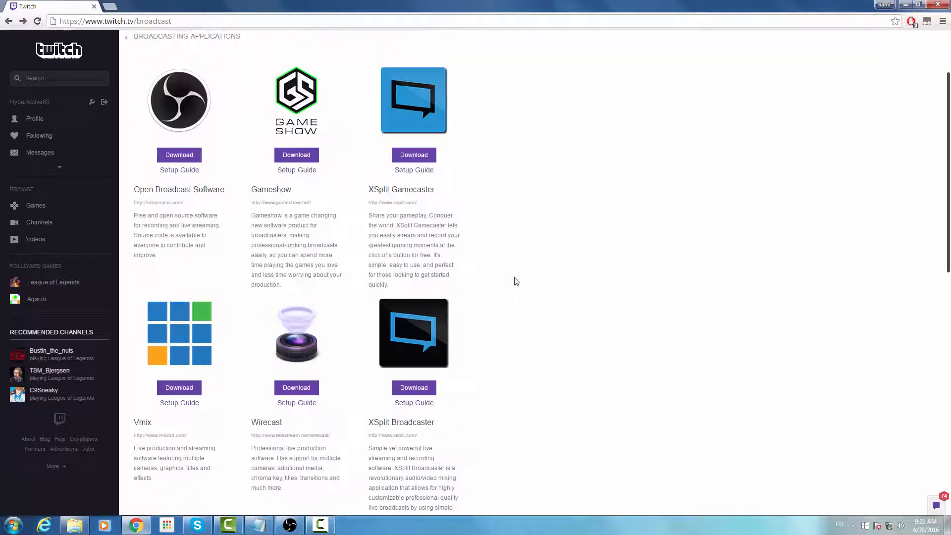
{"action": "scroll", "coordinate": [517, 281], "scroll_direction": "up", "scroll_amount": 2}
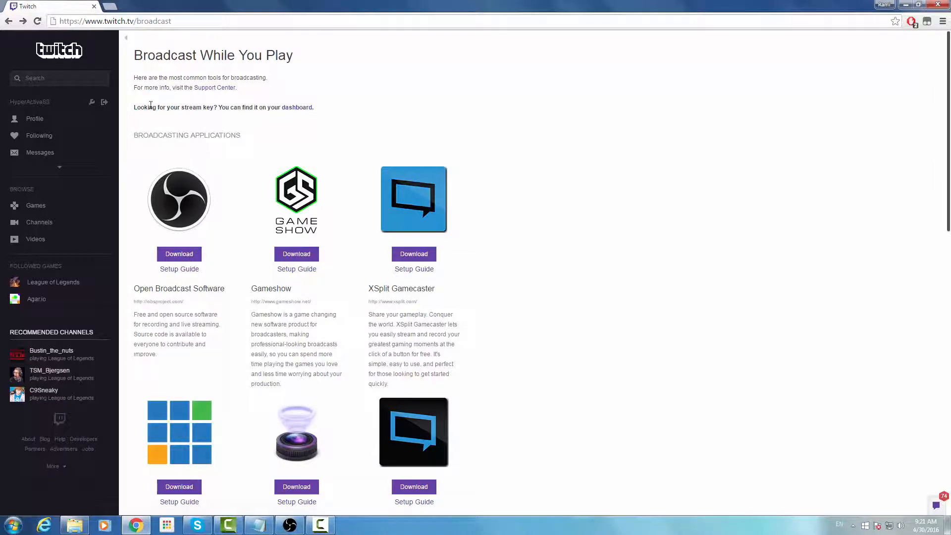
{"action": "left_click", "coordinate": [110, 7]}
{"action": "type", "text": "https://obsproject.com/download"}
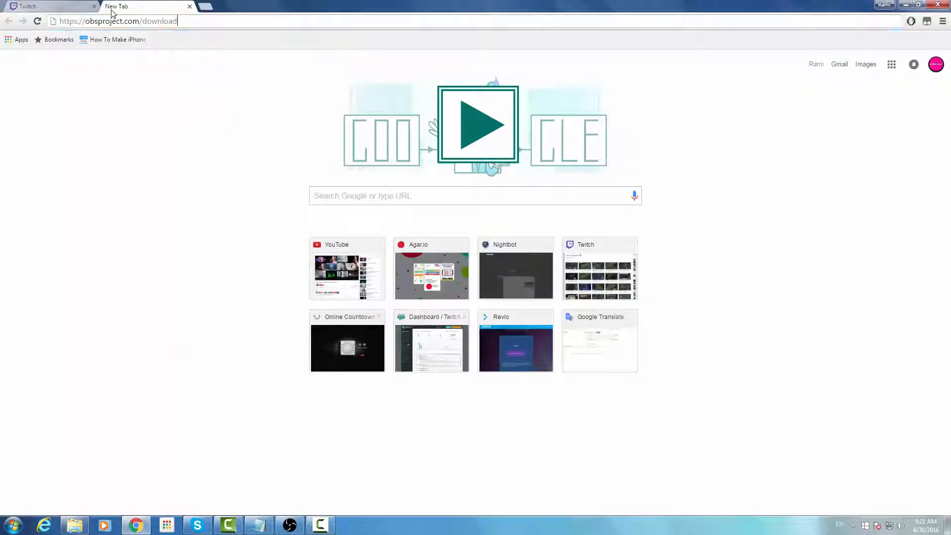
{"action": "key", "text": "Return"}
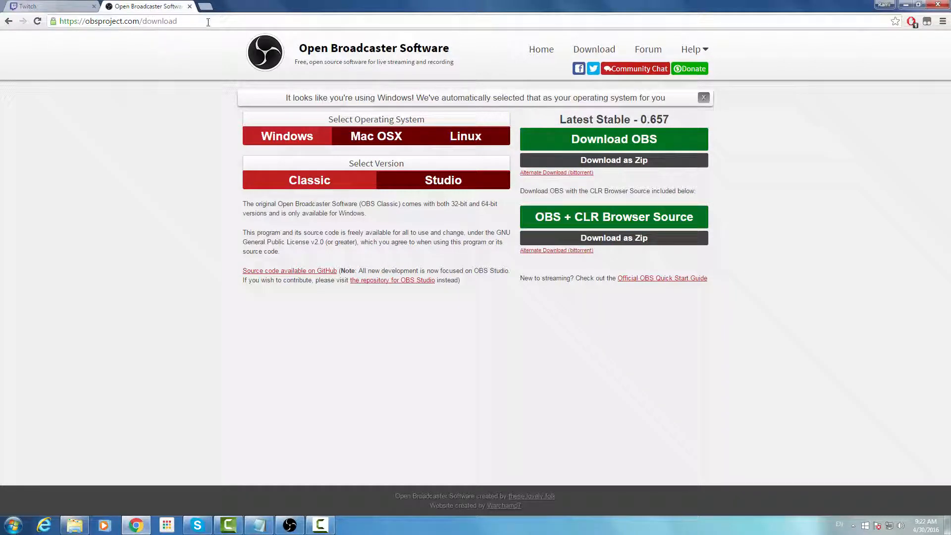
{"action": "left_click_drag", "start_coordinate": [178, 23], "coordinate": [56, 18]}
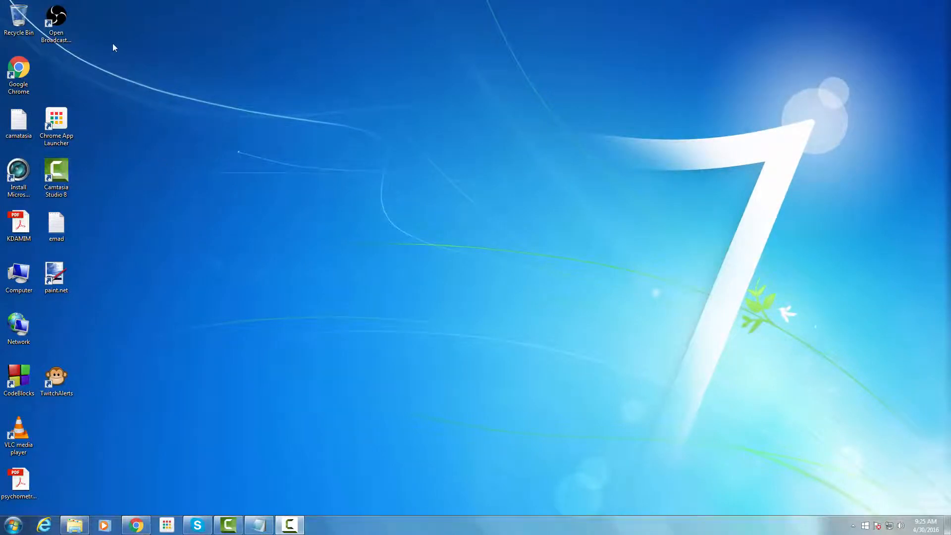
Step: Launch Open Broadcaster Software from the desktop and add a scene named "Twitch Stream"
{"action": "double_click", "coordinate": [56, 20]}
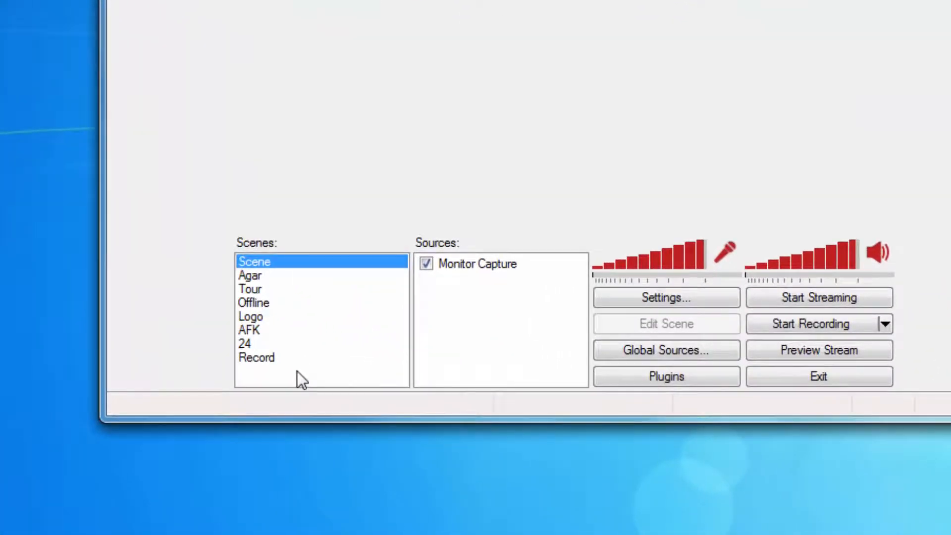
{"action": "right_click", "coordinate": [397, 432]}
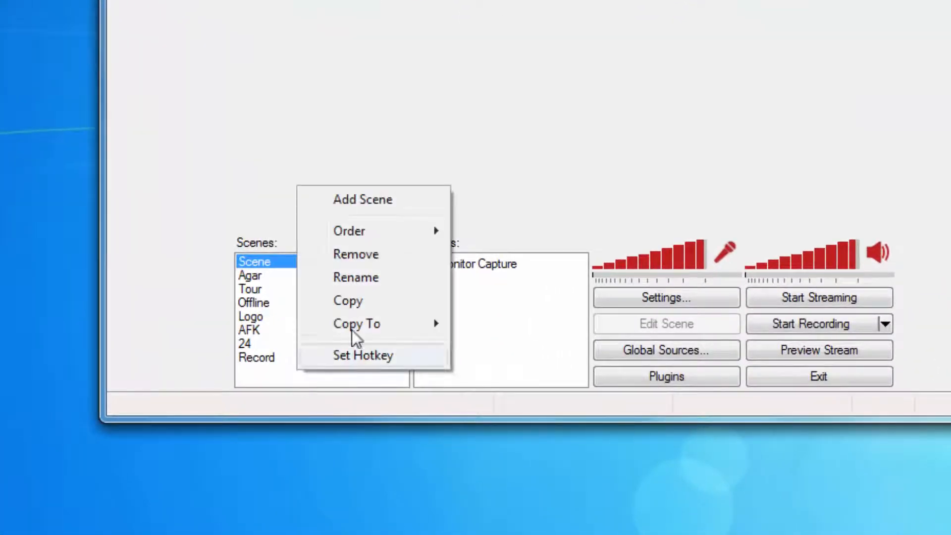
{"action": "left_click", "coordinate": [364, 200]}
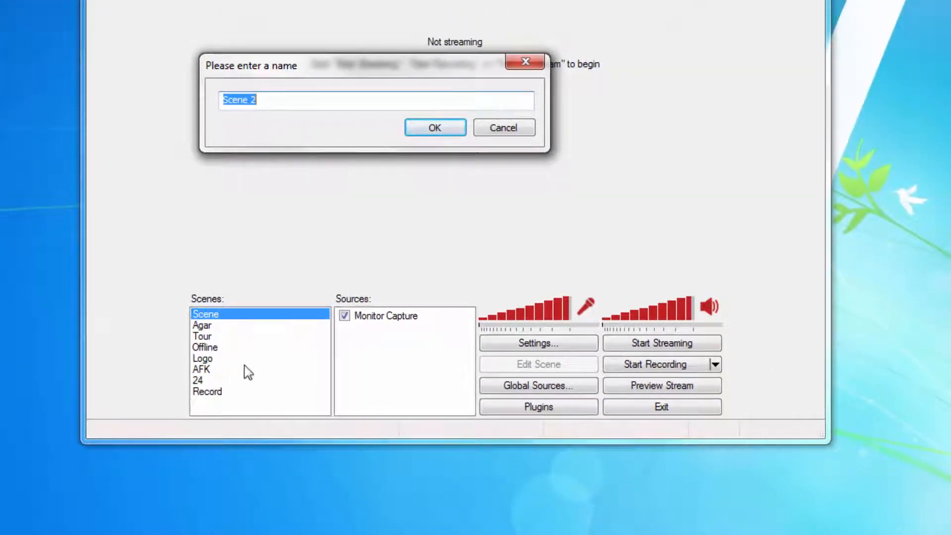
{"action": "type", "text": "Tw"}
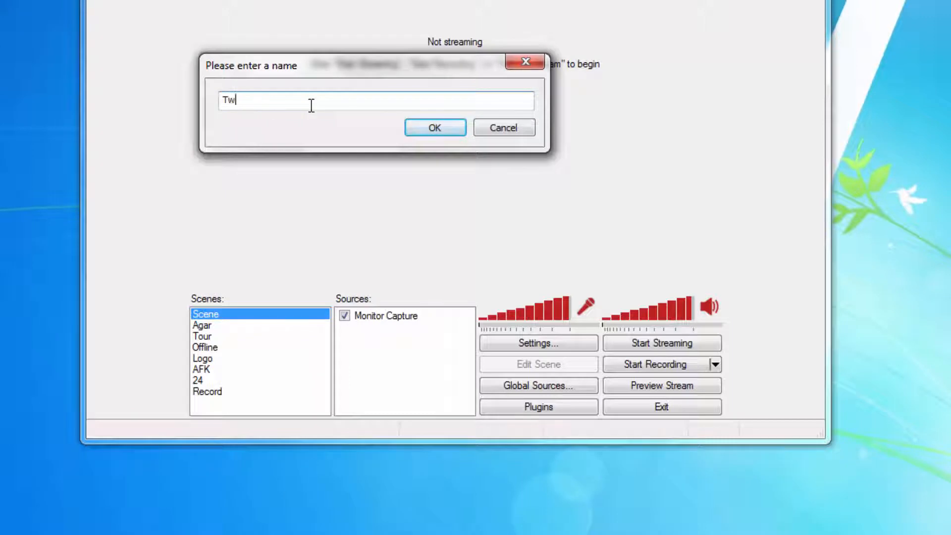
{"action": "type", "text": "itch Stream"}
{"action": "left_click", "coordinate": [422, 130]}
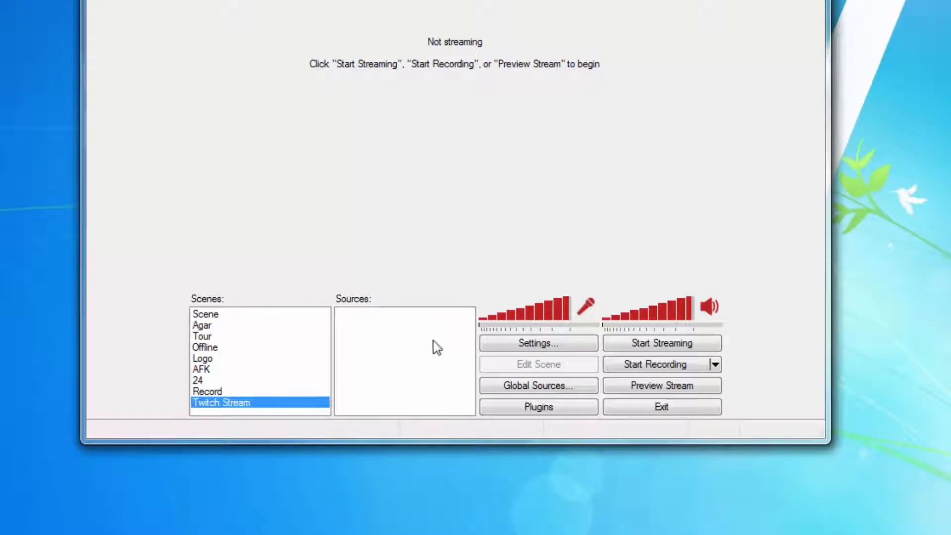
{"action": "right_click", "coordinate": [353, 323]}
{"action": "mouse_move", "coordinate": [400, 339]}
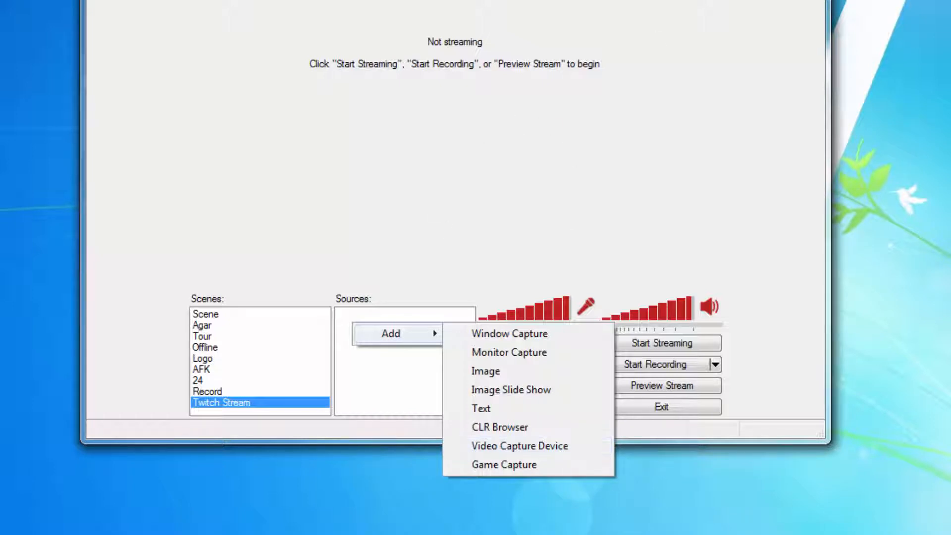
{"action": "left_click", "coordinate": [493, 465]}
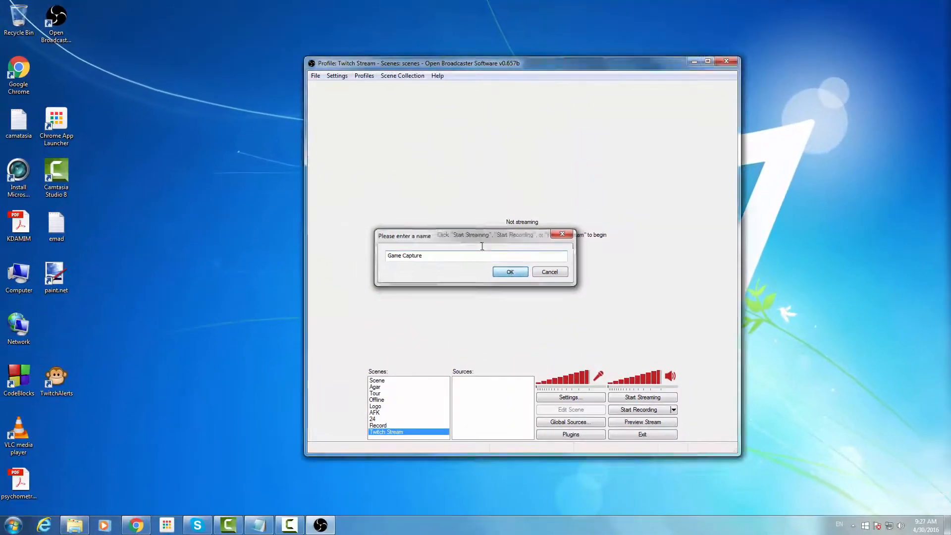
{"action": "left_click", "coordinate": [515, 253]}
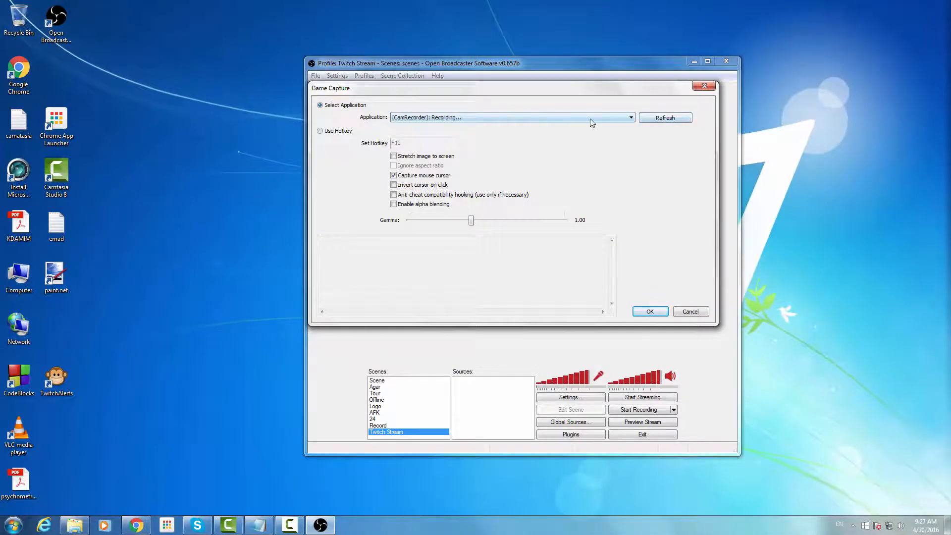
{"action": "left_click", "coordinate": [553, 119]}
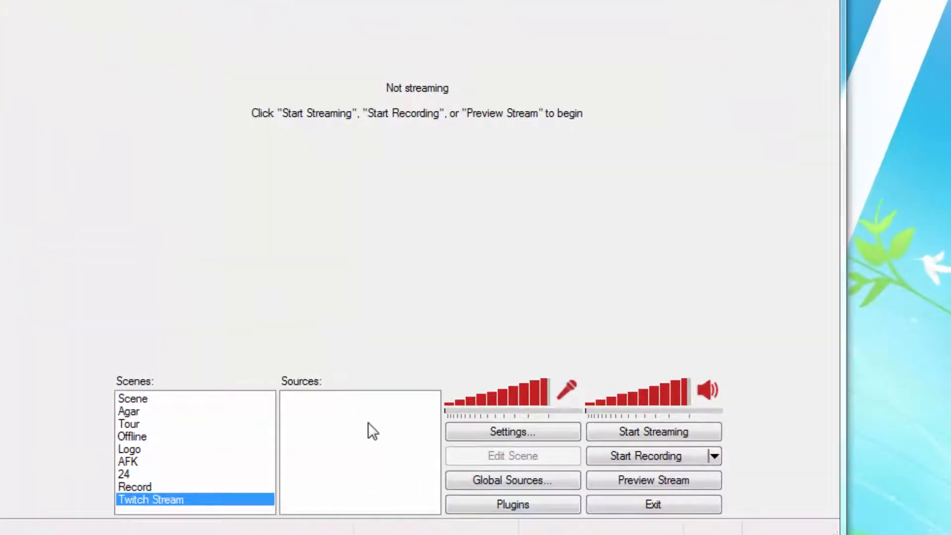
Step: Try to add a Window Capture source named "Agar" to the Twitch Stream scene
{"action": "right_click", "coordinate": [368, 423]}
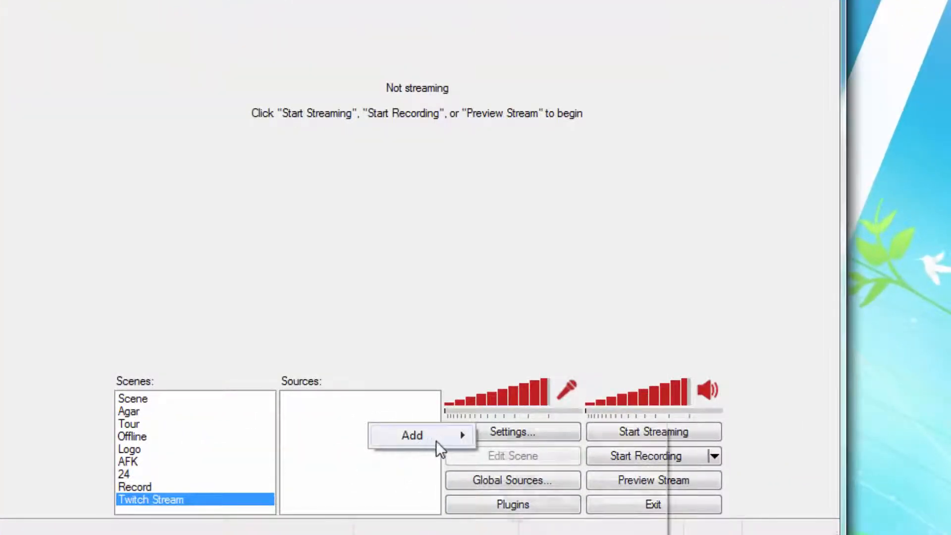
{"action": "mouse_move", "coordinate": [417, 436]}
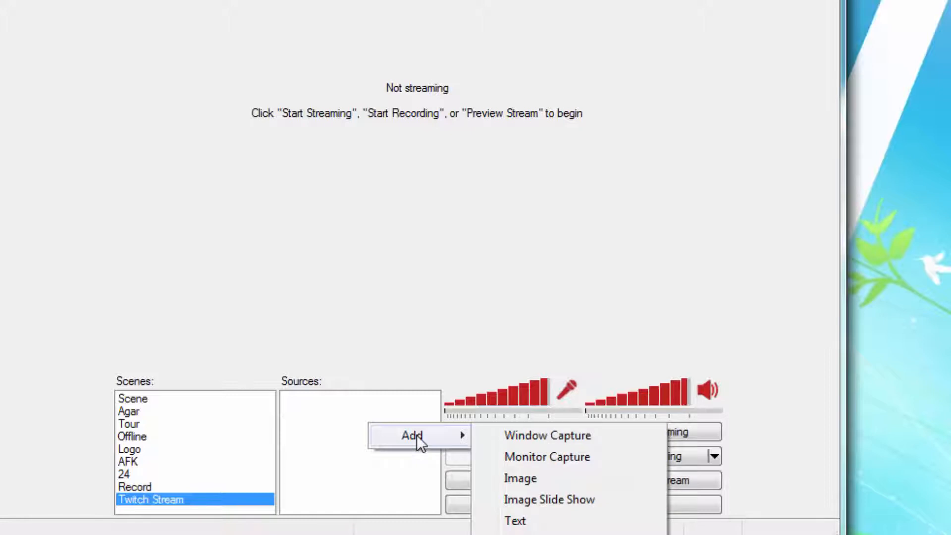
{"action": "left_click", "coordinate": [557, 441]}
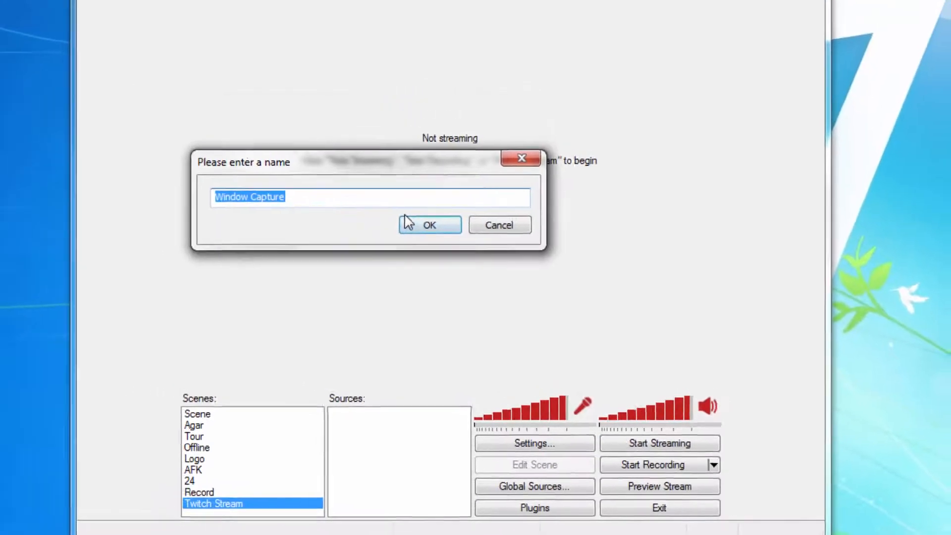
{"action": "type", "text": "Agar"}
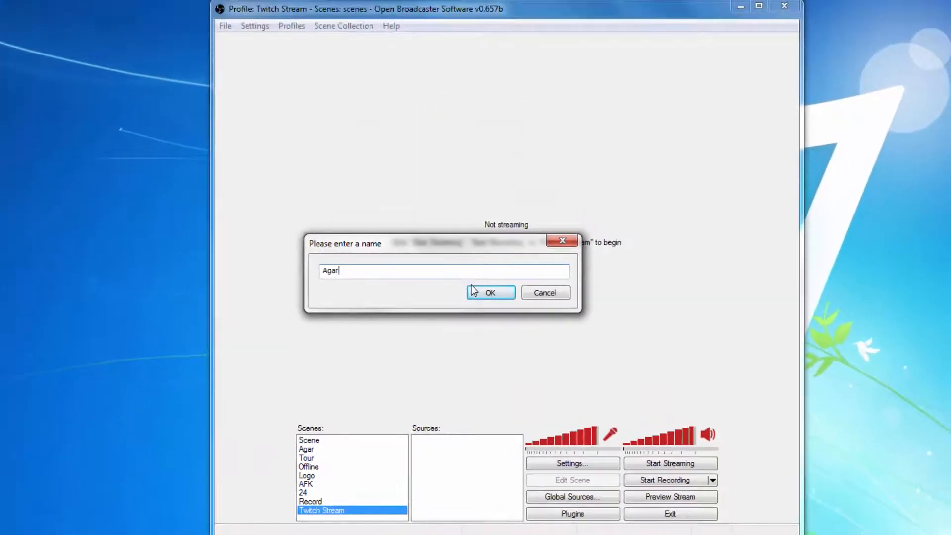
{"action": "left_click", "coordinate": [503, 292]}
{"action": "left_click", "coordinate": [515, 111]}
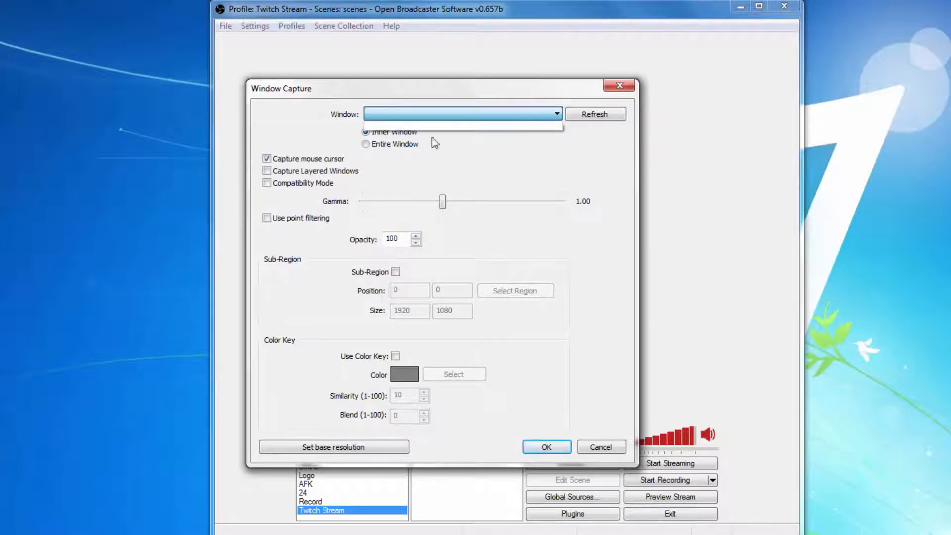
{"action": "left_click", "coordinate": [601, 447]}
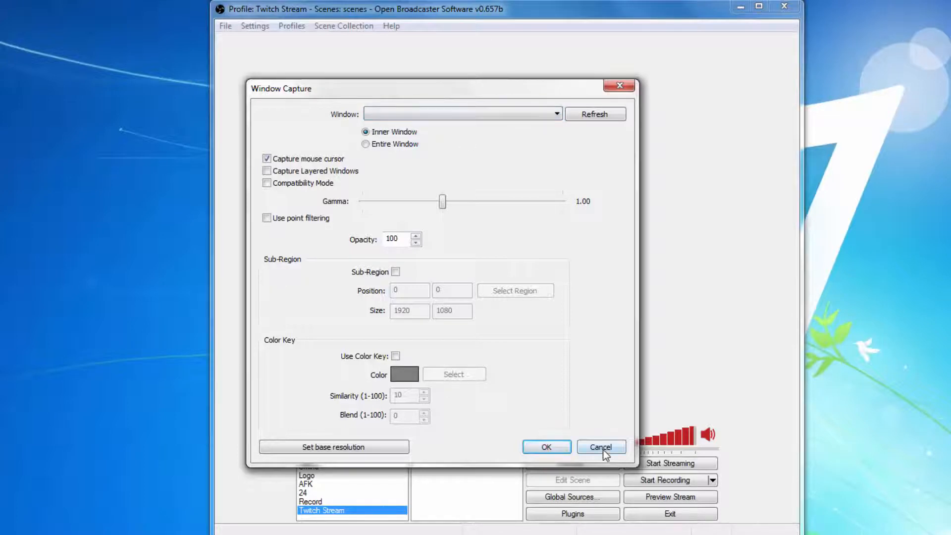
{"action": "left_click", "coordinate": [601, 447]}
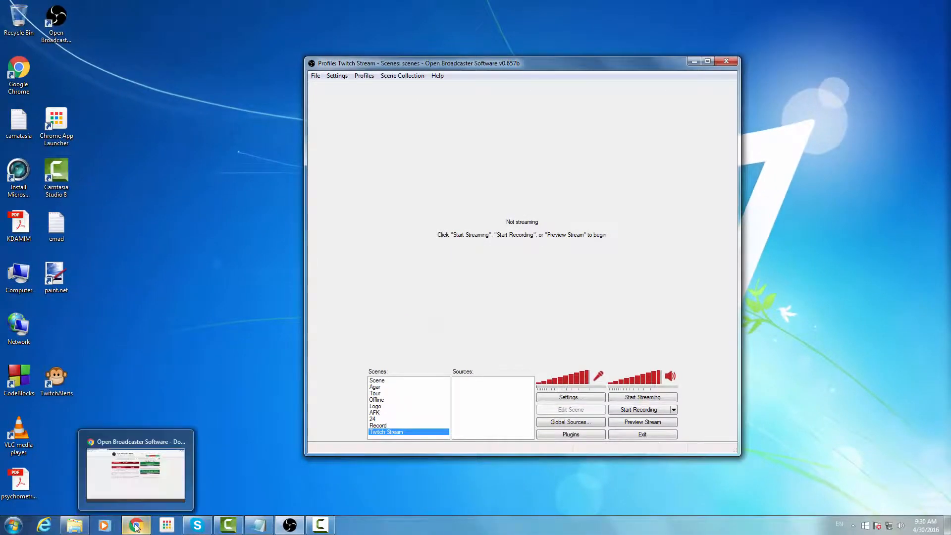
Step: Switch to Chrome and open agar.io in a new tab, placed in its own browser window
{"action": "left_click", "coordinate": [132, 527]}
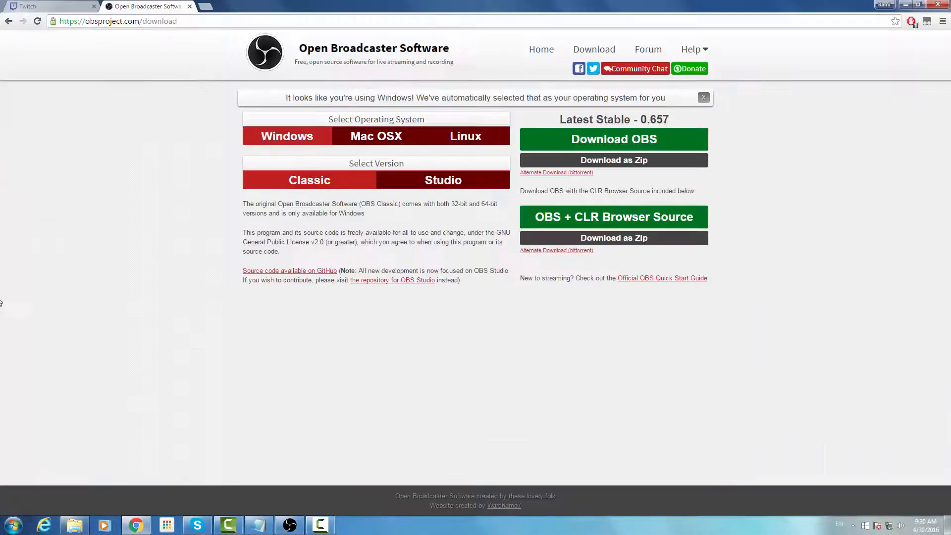
{"action": "left_click", "coordinate": [205, 5]}
{"action": "type", "text": "ag"}
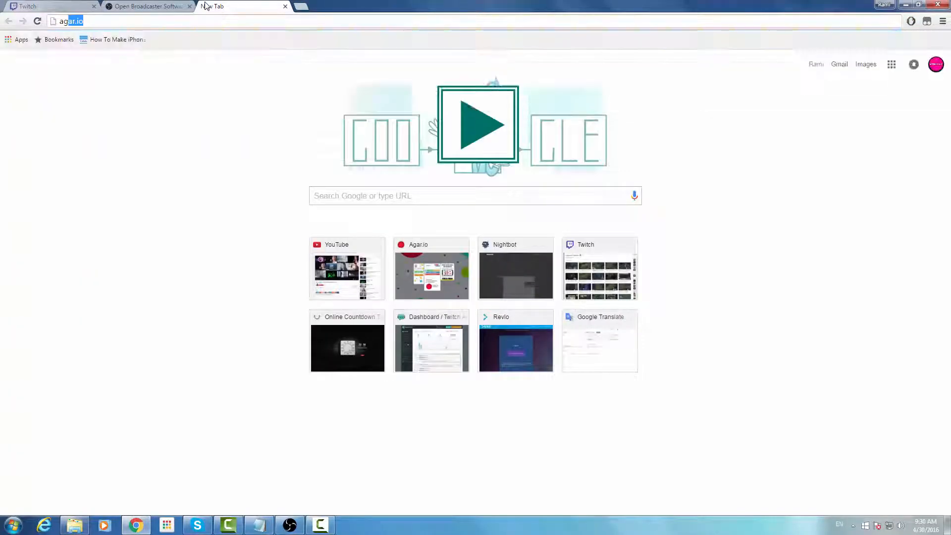
{"action": "key", "text": "Return"}
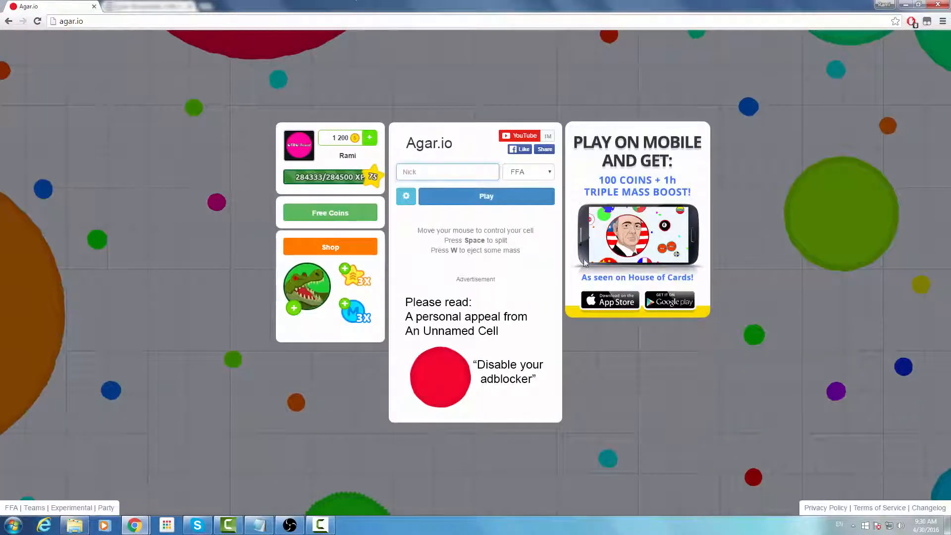
Step: Switch back to Open Broadcaster Software and add a Window Capture source named "Agar" to the Twitch Stream scene
{"action": "left_click", "coordinate": [289, 524]}
{"action": "right_click", "coordinate": [496, 387]}
{"action": "mouse_move", "coordinate": [520, 393]}
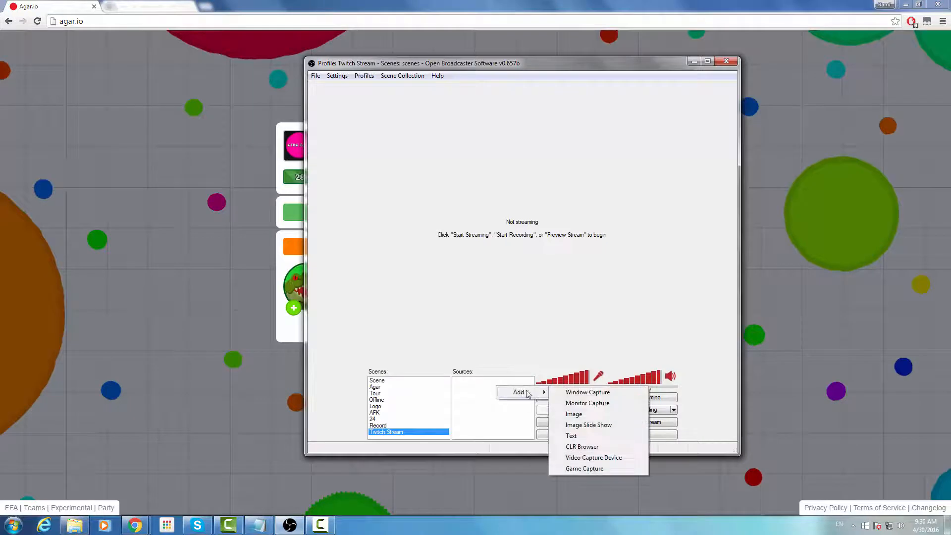
{"action": "left_click", "coordinate": [582, 393]}
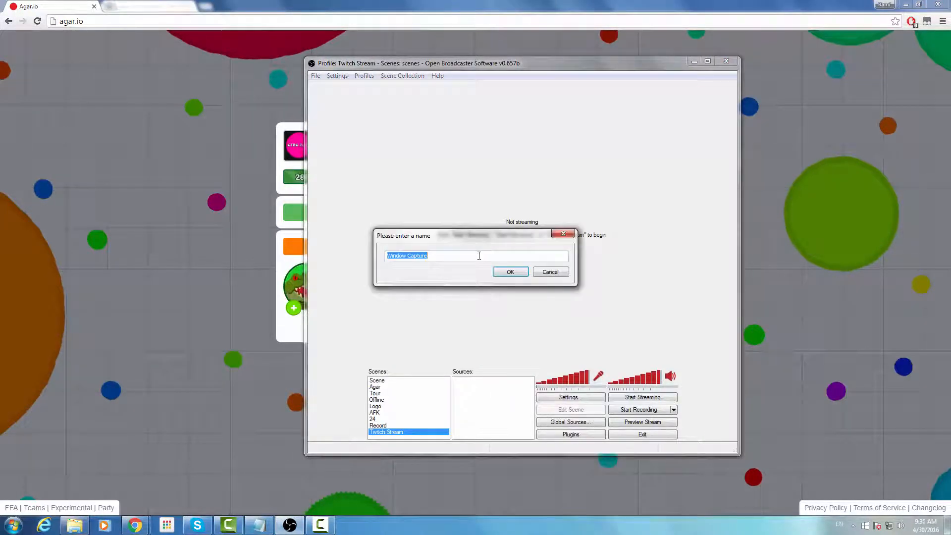
{"action": "type", "text": "Agar"}
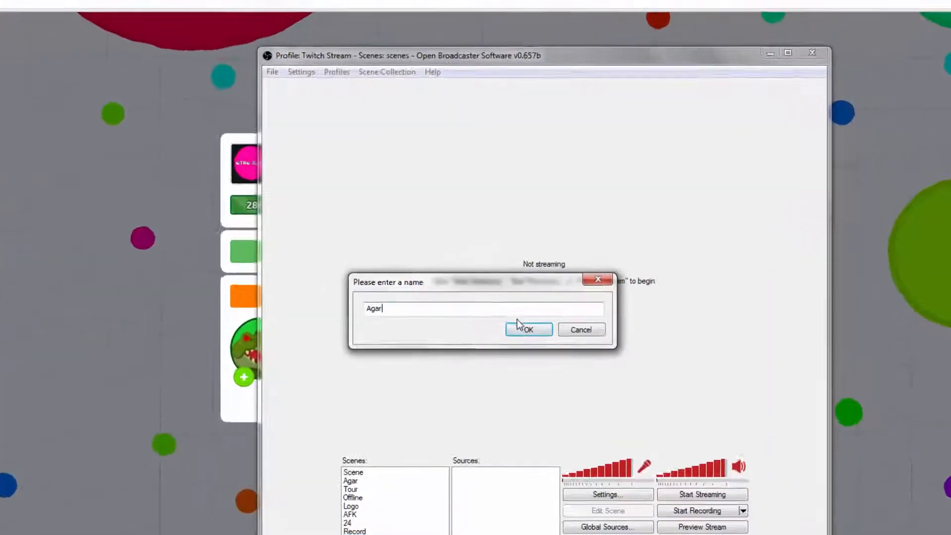
{"action": "left_click", "coordinate": [511, 272]}
Step: Capture the "Agar.io - Google Chrome" window with mouse cursor capture turned off, and start the stream preview
{"action": "left_click", "coordinate": [488, 142]}
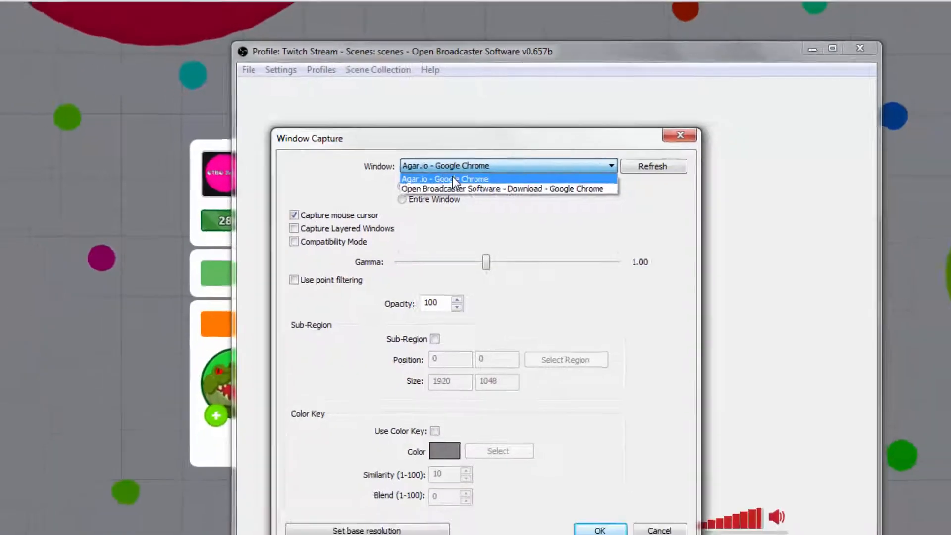
{"action": "left_click", "coordinate": [453, 213]}
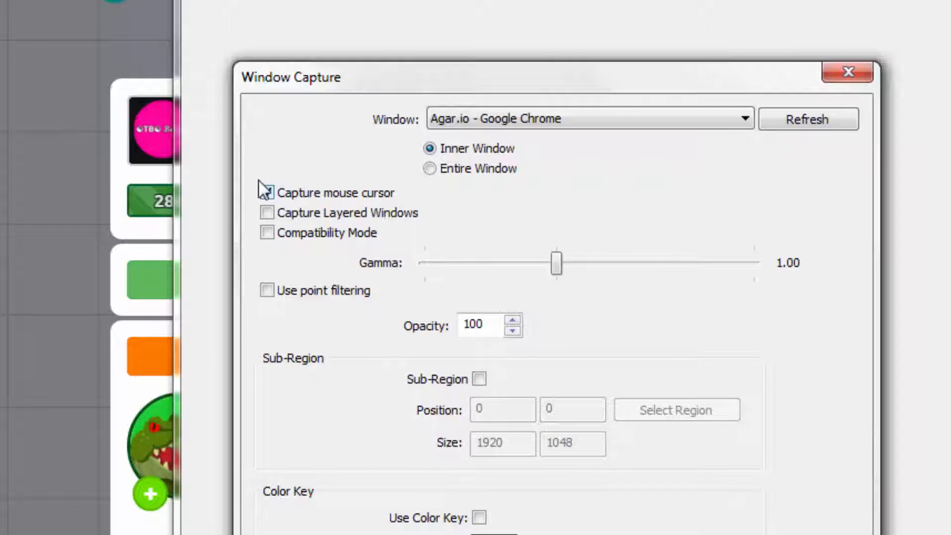
{"action": "left_click", "coordinate": [267, 193]}
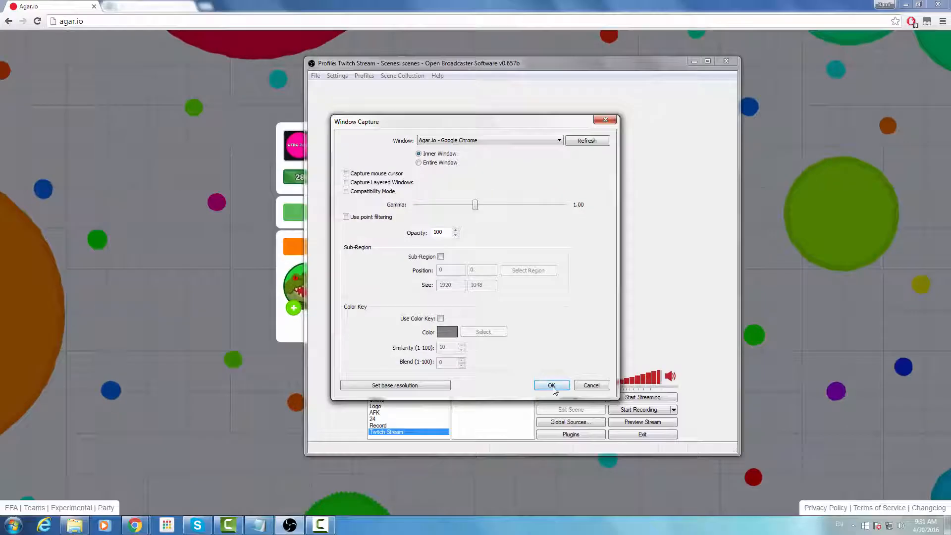
{"action": "left_click", "coordinate": [552, 386]}
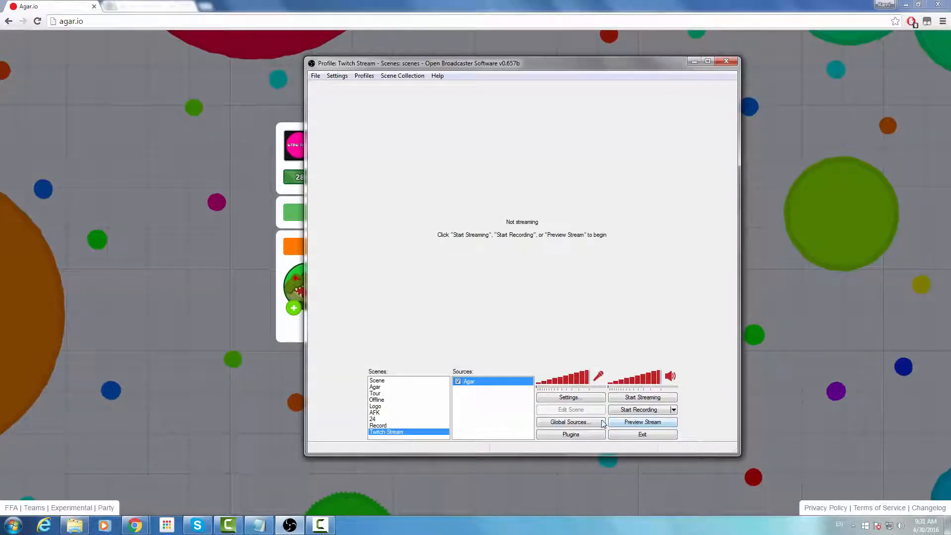
{"action": "left_click", "coordinate": [637, 425]}
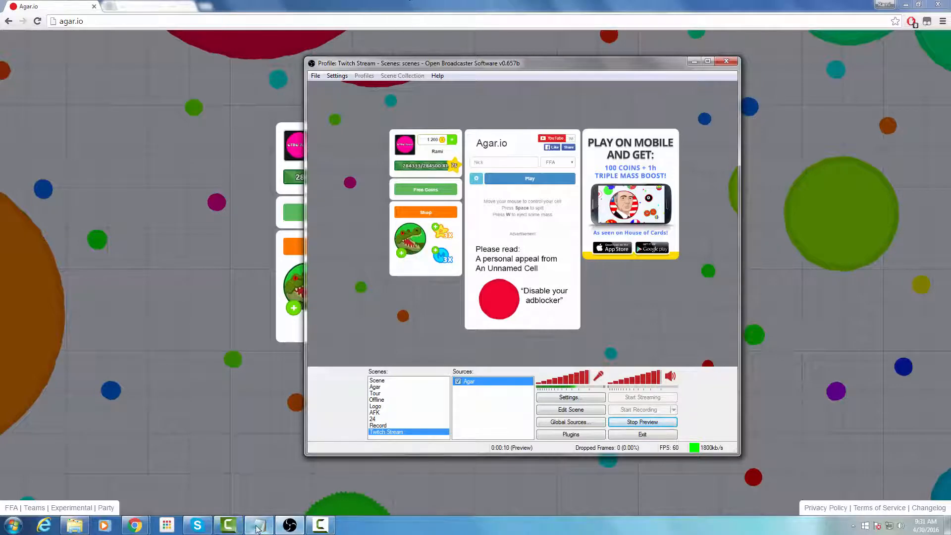
Step: Place the TwitchStream folder window over the captured browser to check the stream preview, and close the folder window
{"action": "left_click", "coordinate": [74, 525]}
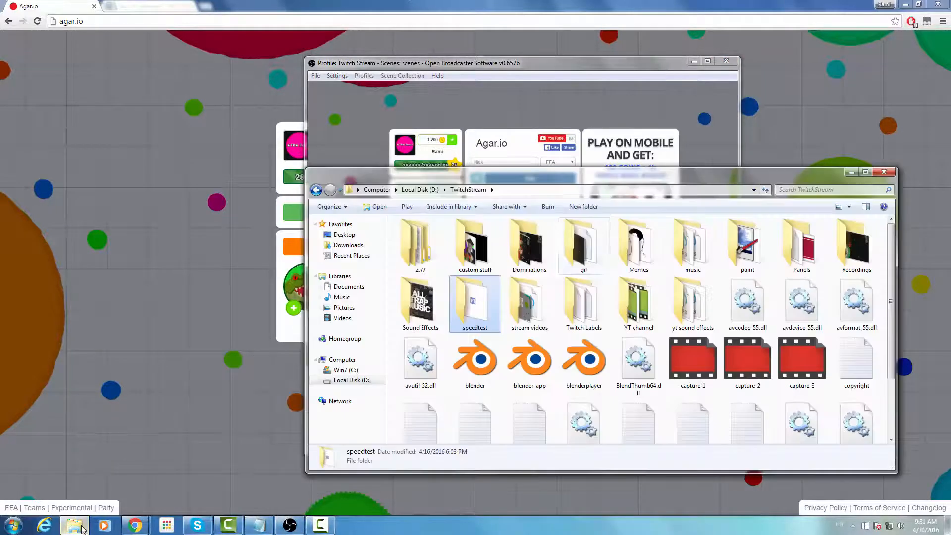
{"action": "left_click_drag", "start_coordinate": [528, 174], "coordinate": [319, 302]}
{"action": "left_click", "coordinate": [534, 66]}
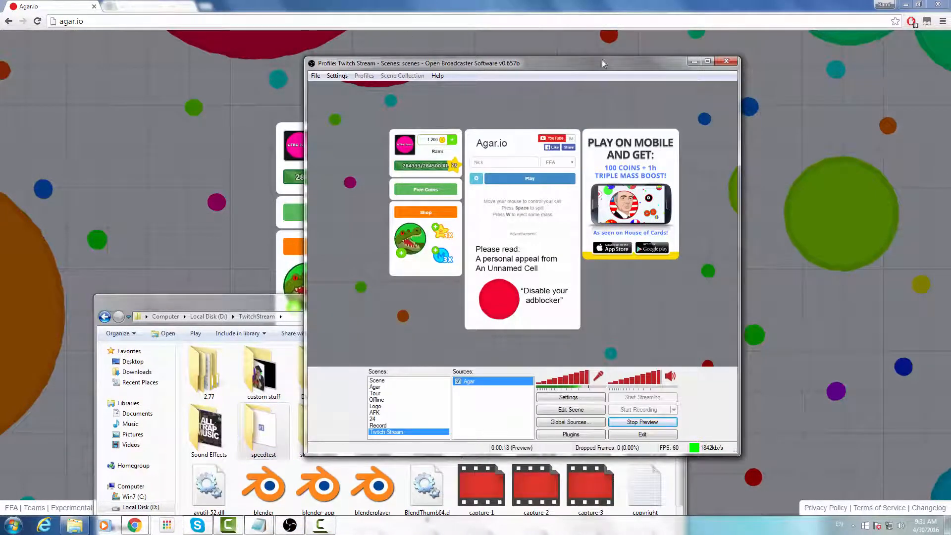
{"action": "left_click", "coordinate": [290, 301]}
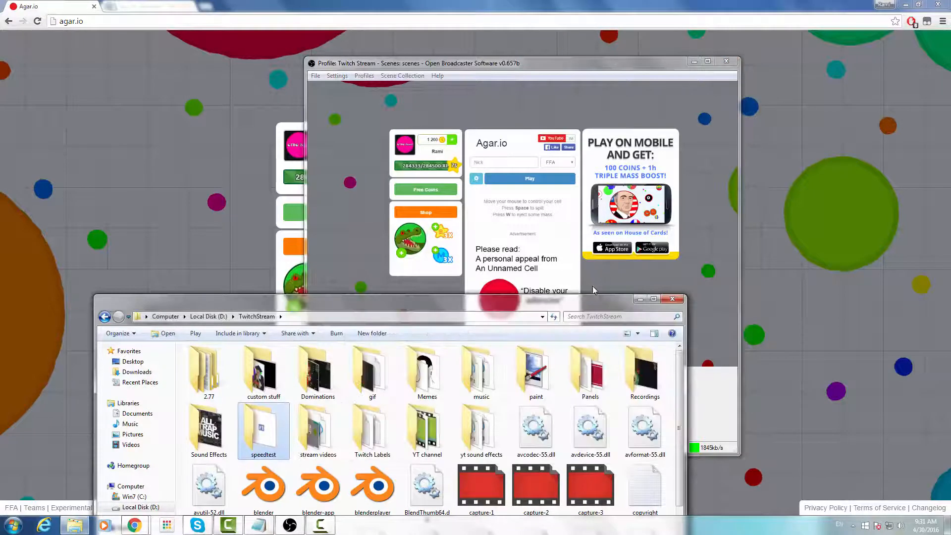
{"action": "left_click", "coordinate": [674, 299]}
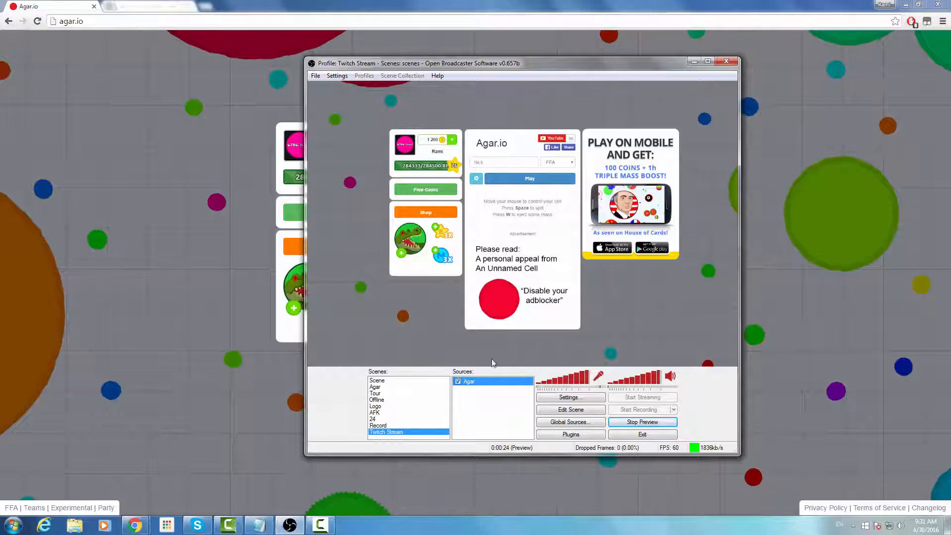
Step: Switch to Chrome, spectate an agar.io game, and compare it with the stream preview in Open Broadcaster Software
{"action": "left_click", "coordinate": [347, 54]}
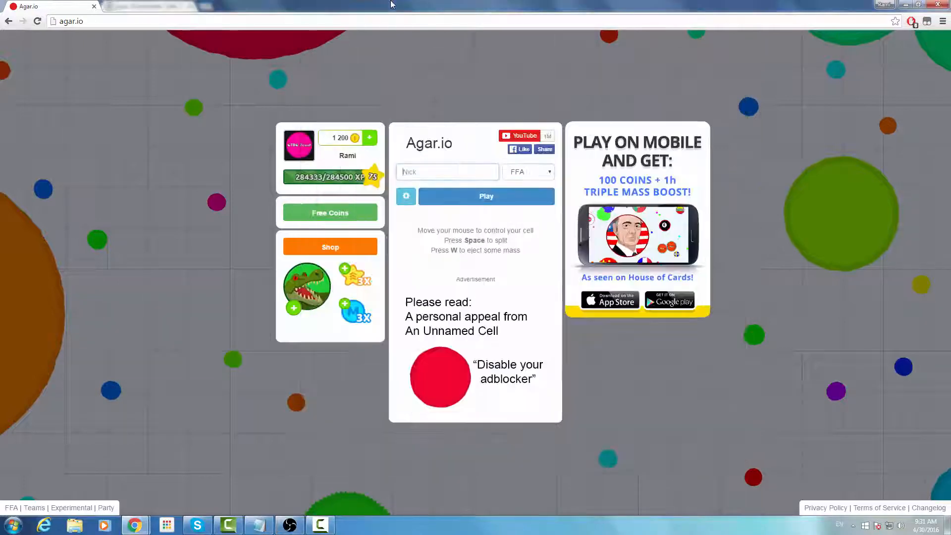
{"action": "left_click", "coordinate": [406, 196]}
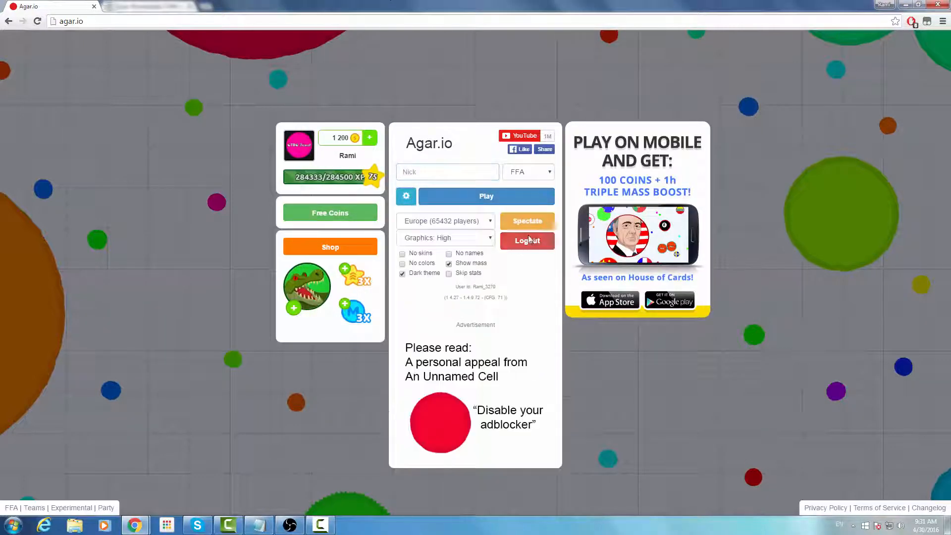
{"action": "left_click", "coordinate": [525, 219]}
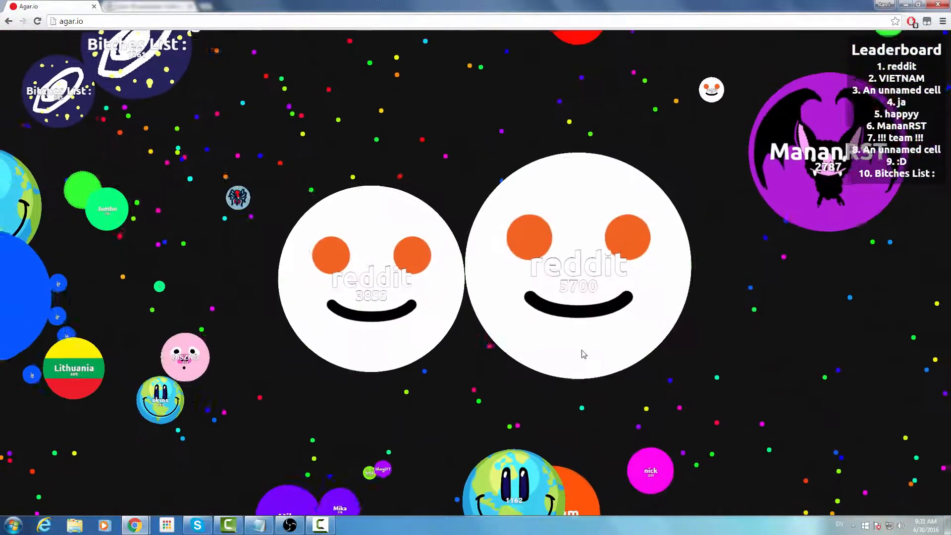
{"action": "key", "text": "alt+Tab"}
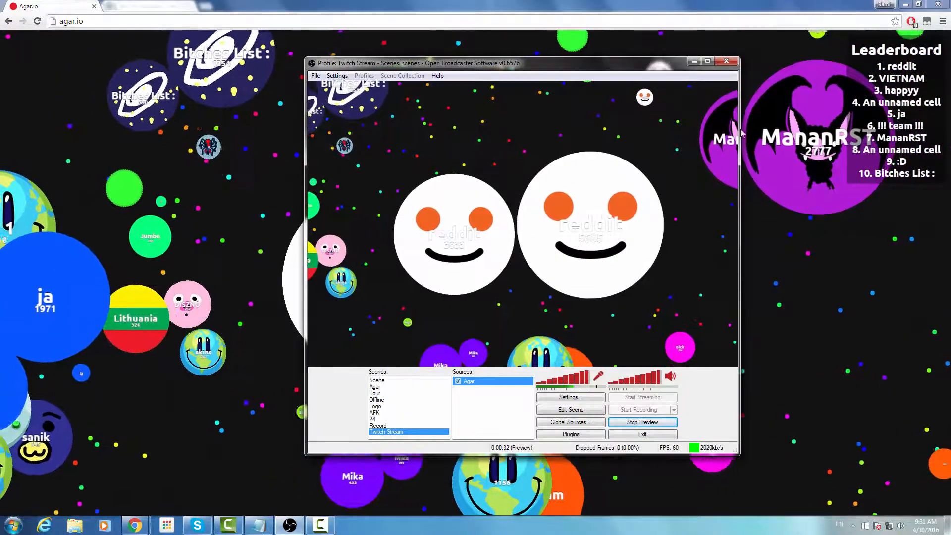
{"action": "key", "text": "alt+Tab"}
{"action": "key", "text": "Escape"}
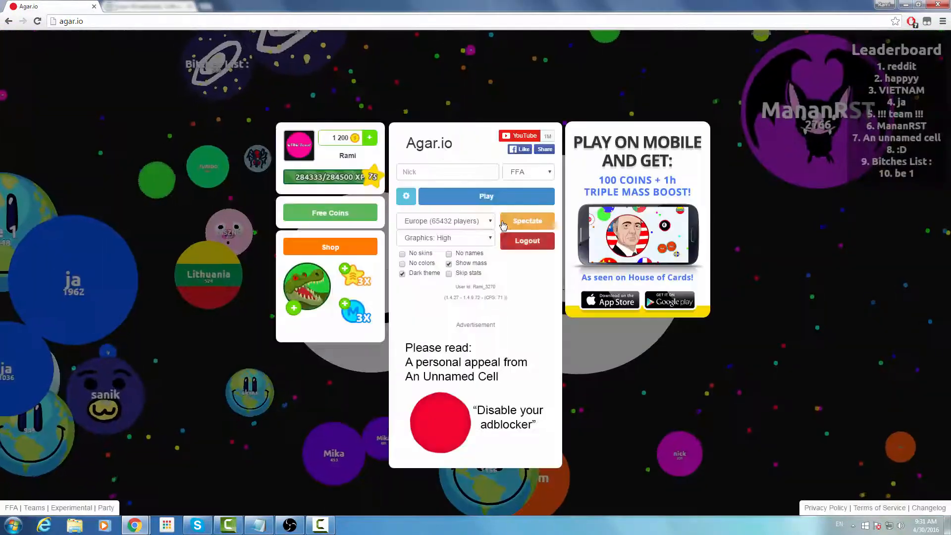
{"action": "left_click", "coordinate": [527, 137]}
Step: Switch to Open Broadcaster Software and set the stream preview to Scale to fit mode
{"action": "key", "text": "alt+Tab"}
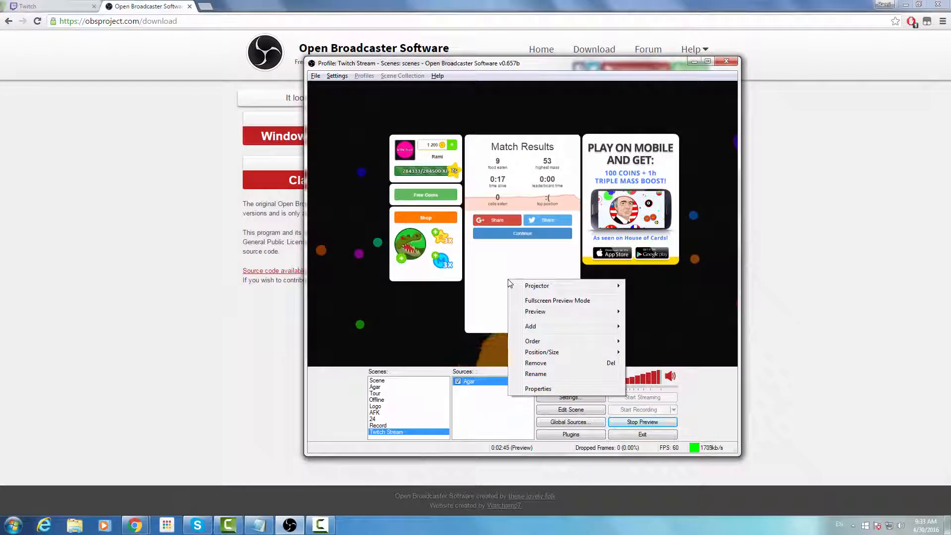
{"action": "mouse_move", "coordinate": [545, 315]}
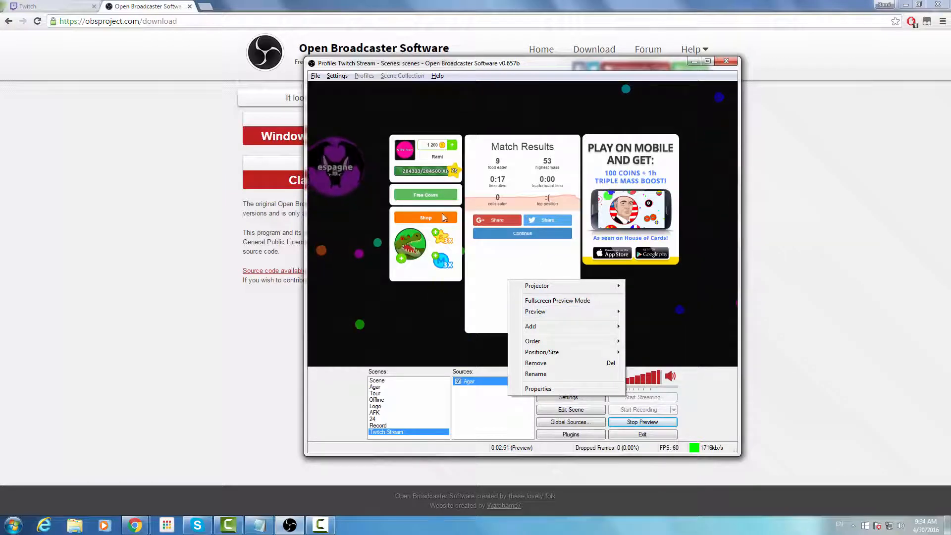
{"action": "left_click", "coordinate": [488, 150]}
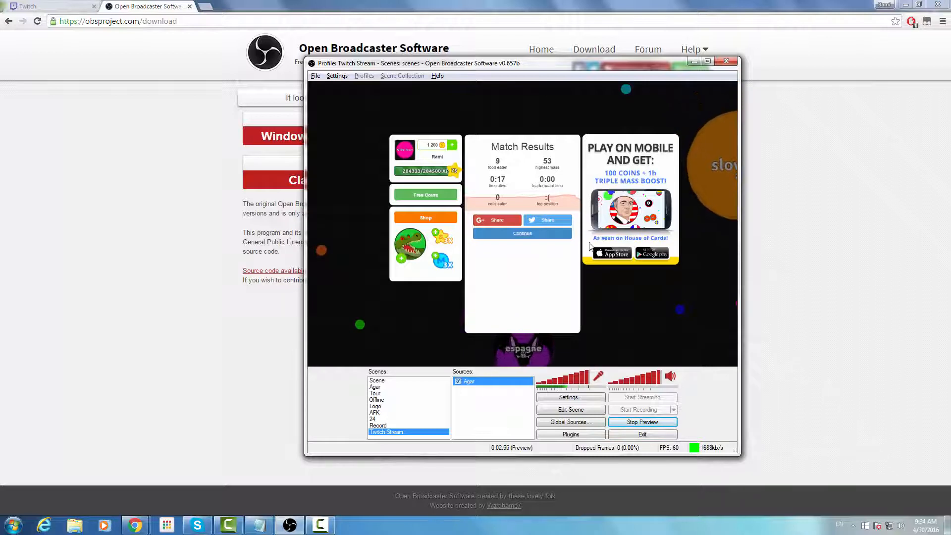
{"action": "right_click", "coordinate": [532, 153]}
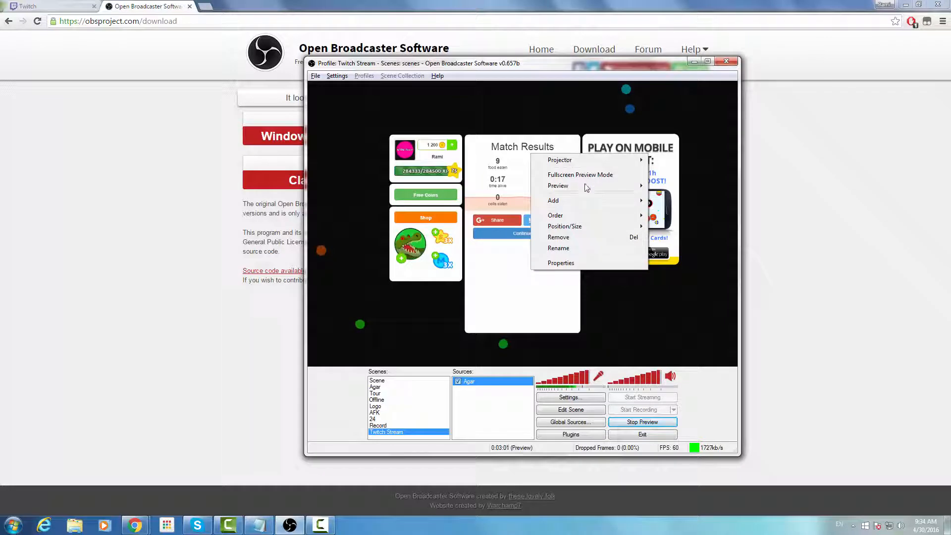
{"action": "mouse_move", "coordinate": [588, 187]}
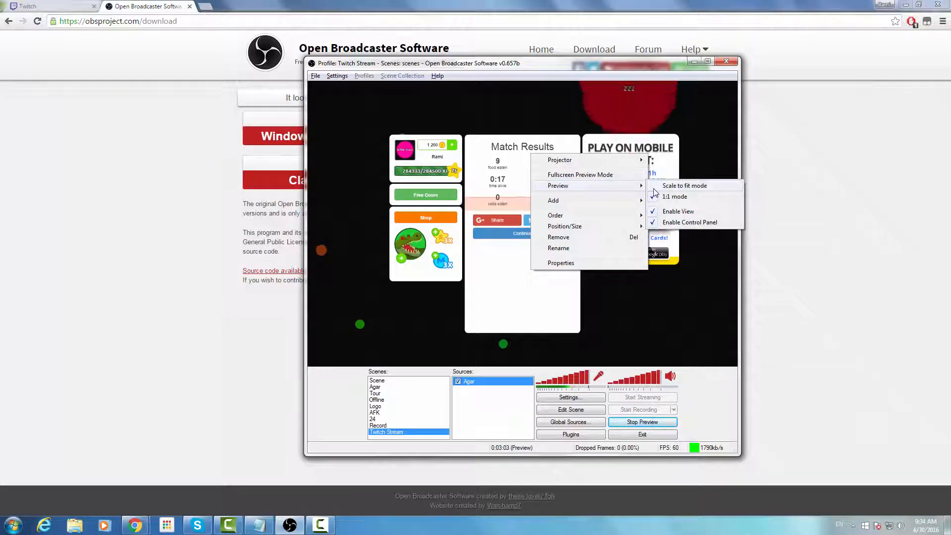
{"action": "left_click", "coordinate": [654, 187]}
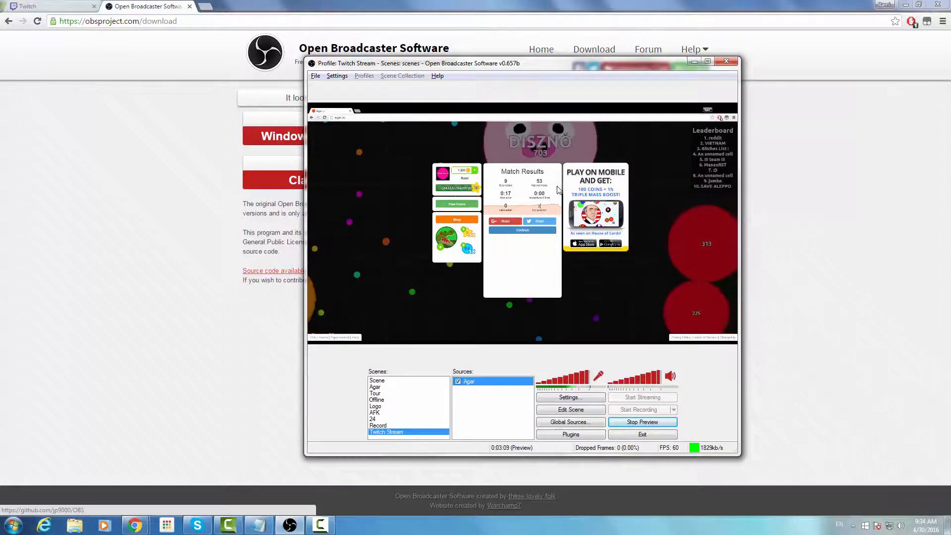
{"action": "right_click", "coordinate": [544, 195]}
{"action": "mouse_move", "coordinate": [630, 232]}
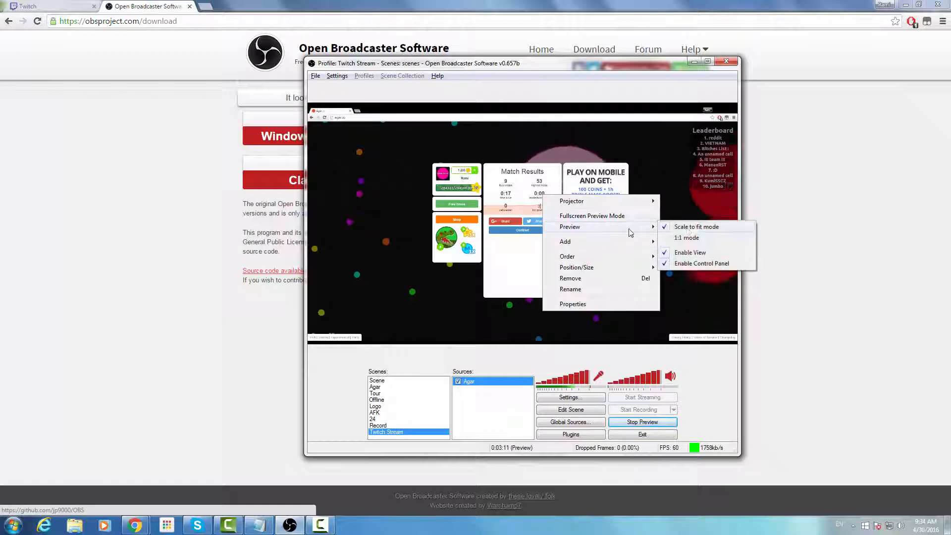
{"action": "left_click", "coordinate": [493, 421]}
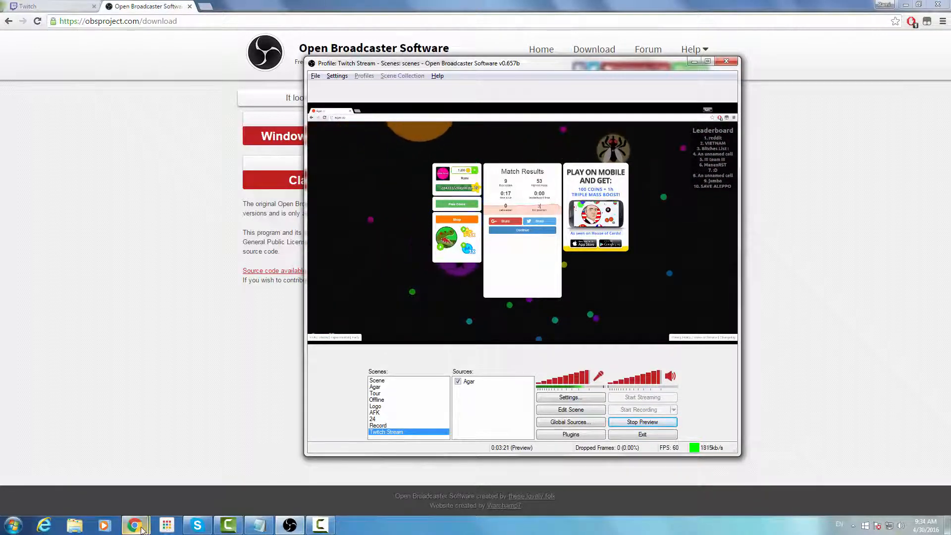
Step: Switch to the agar.io window in Chrome, show it full screen, and return to Open Broadcaster Software
{"action": "mouse_move", "coordinate": [142, 529]}
{"action": "left_click", "coordinate": [186, 476]}
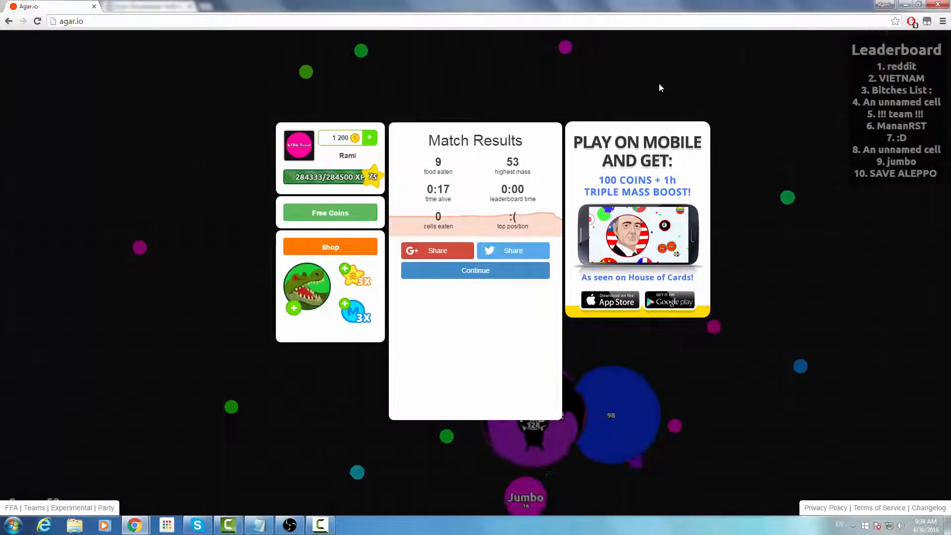
{"action": "key", "text": "F11"}
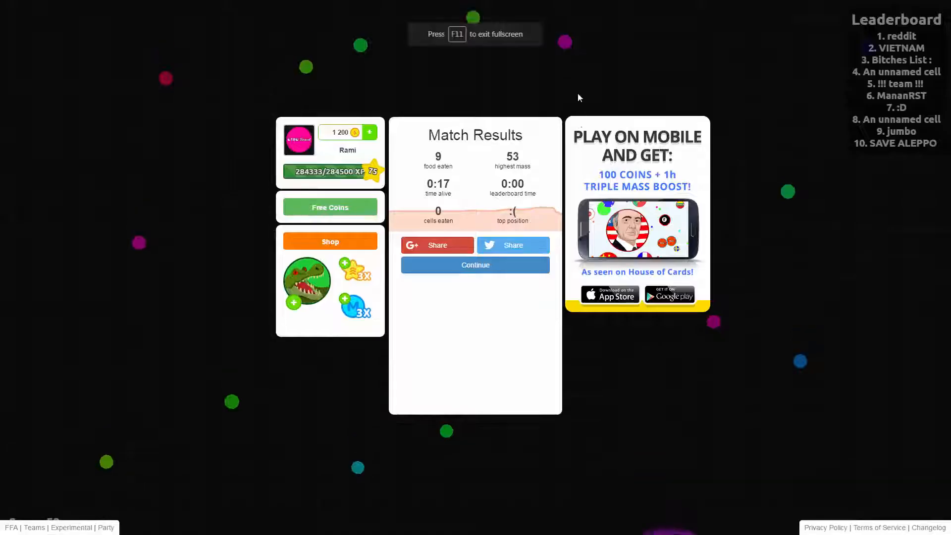
{"action": "key", "text": "alt+Tab"}
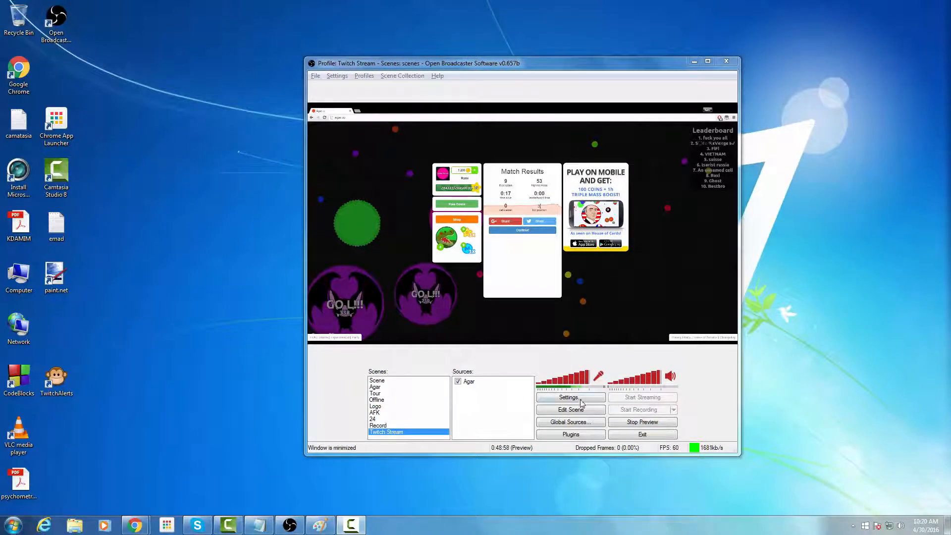
Step: Open the Encoding settings and examine the available audio bitrate options
{"action": "left_click", "coordinate": [564, 400]}
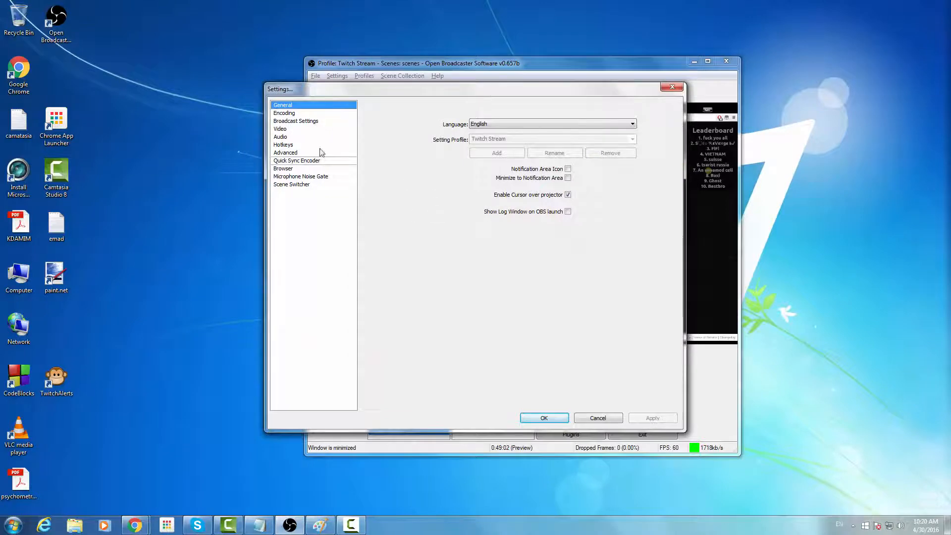
{"action": "left_click", "coordinate": [285, 113]}
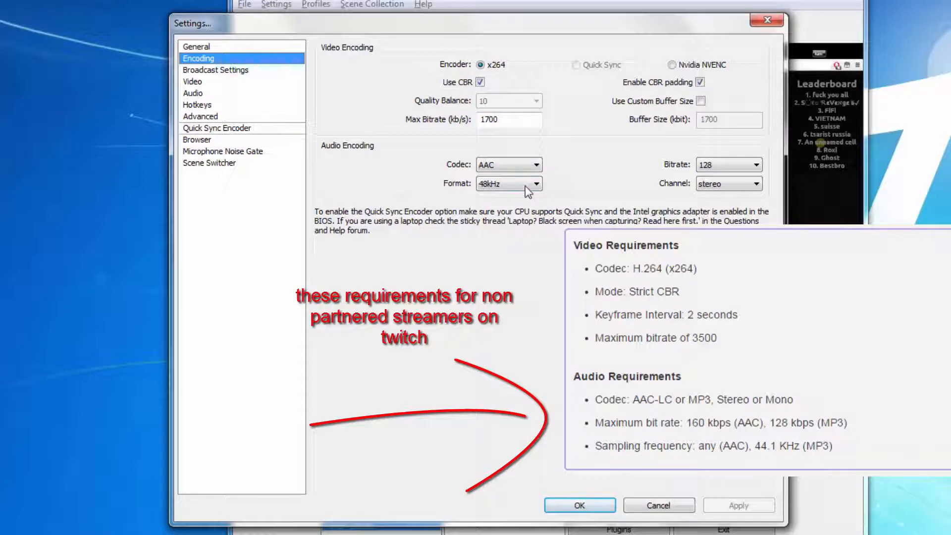
{"action": "left_click", "coordinate": [715, 168]}
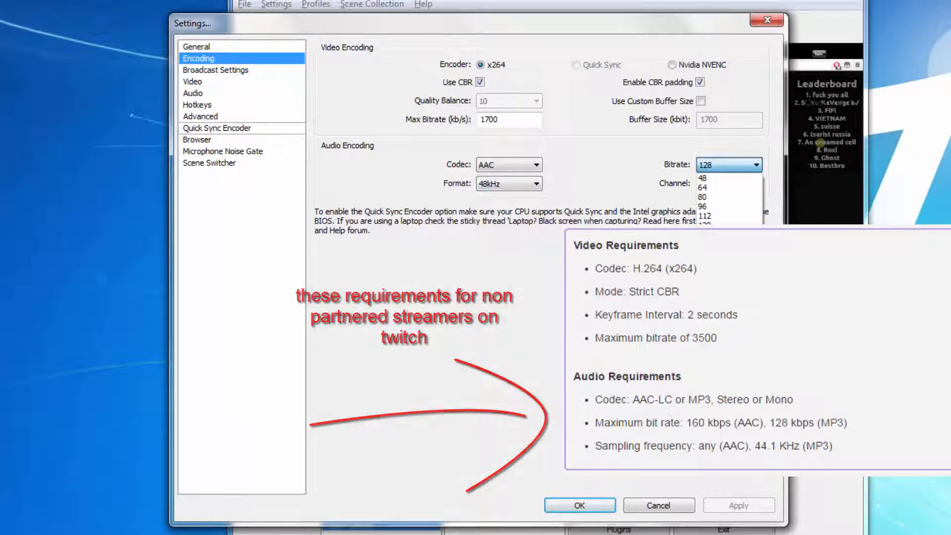
{"action": "left_click", "coordinate": [628, 245]}
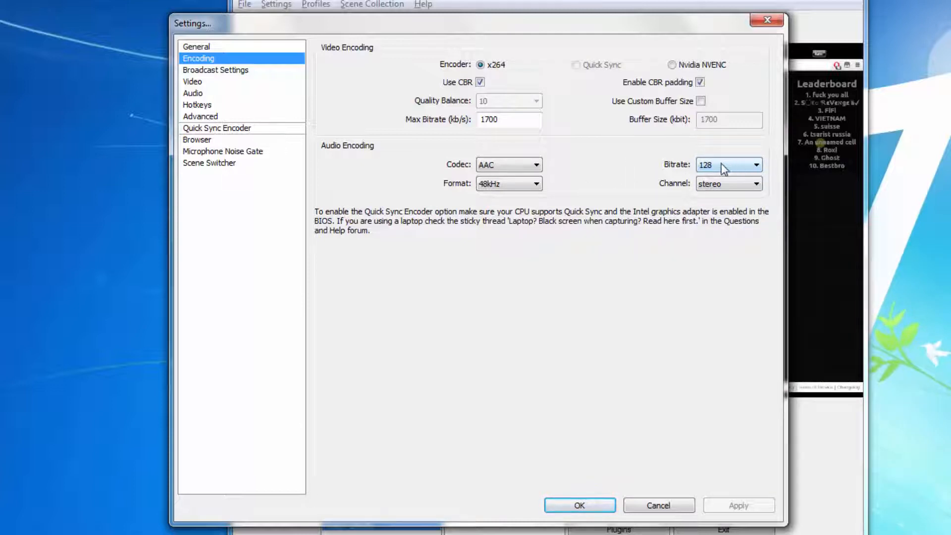
{"action": "left_click", "coordinate": [724, 169]}
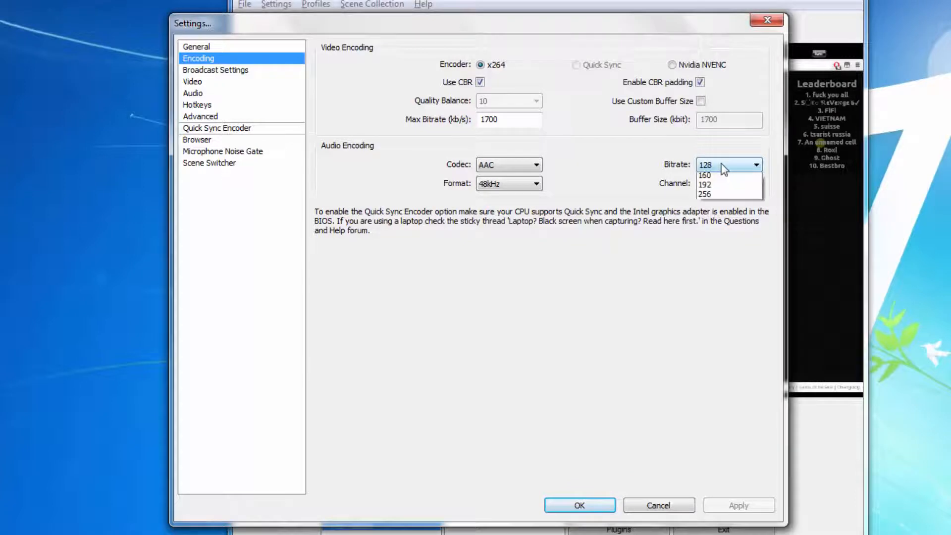
{"action": "left_click", "coordinate": [616, 257]}
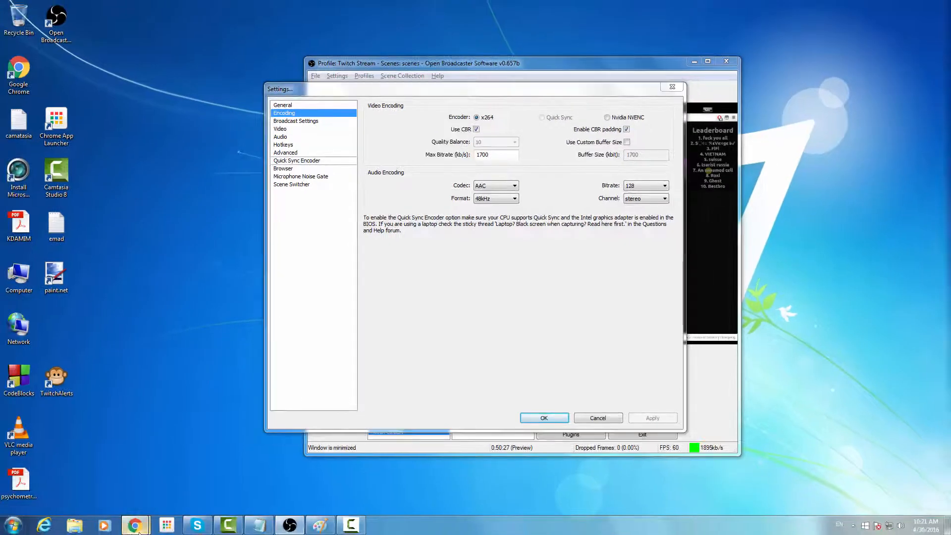
{"action": "mouse_move", "coordinate": [139, 531]}
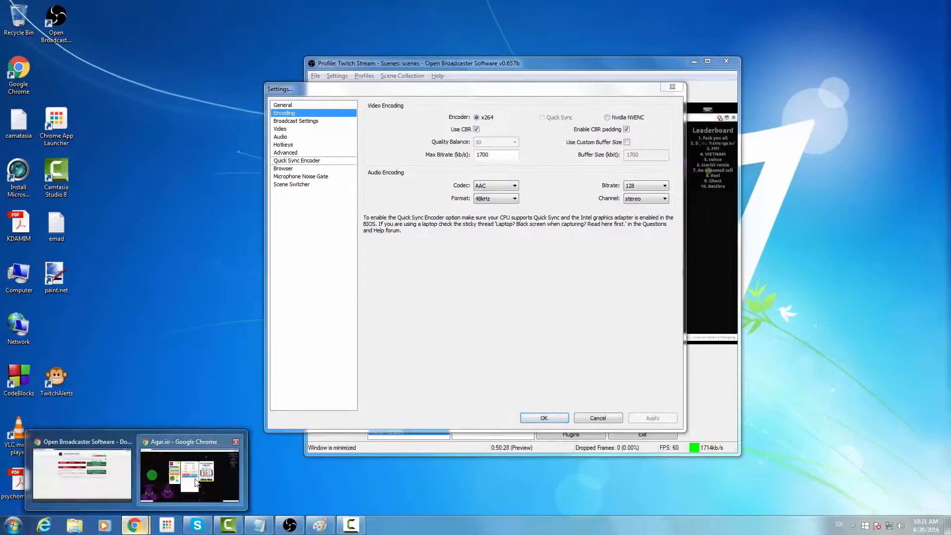
{"action": "left_click", "coordinate": [201, 488]}
{"action": "left_click", "coordinate": [139, 17]}
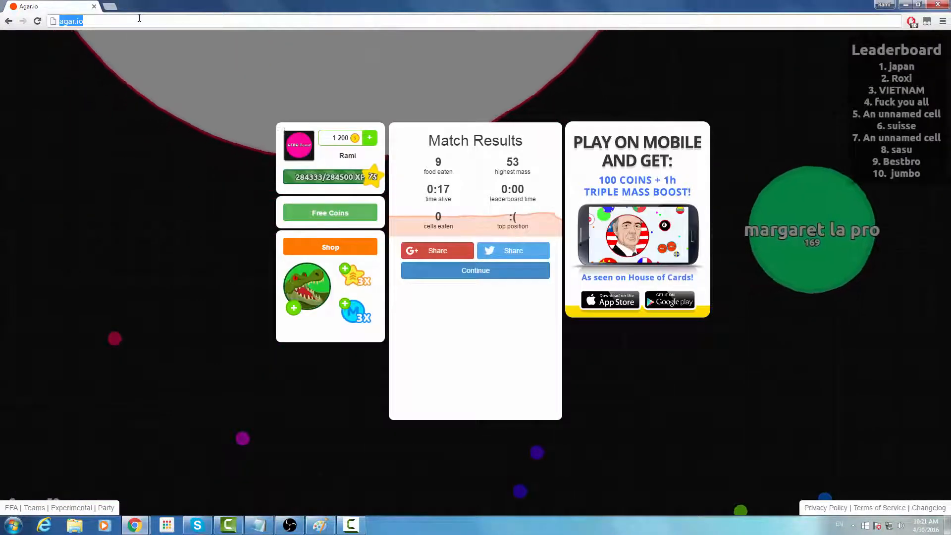
{"action": "type", "text": "http://www.teamliquid.net/forum/tech-support/478845-twitchtest-twitch-bandwidth-tester."}
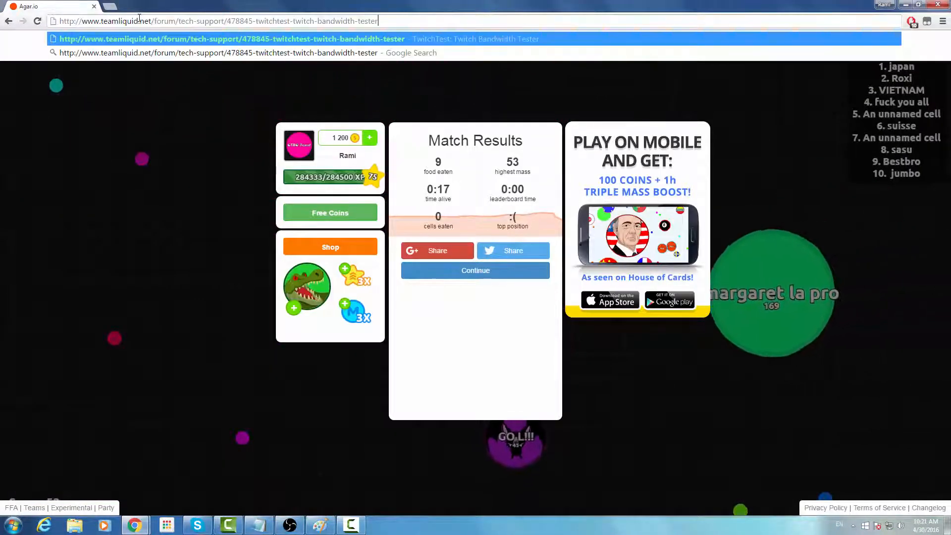
{"action": "key", "text": "Return"}
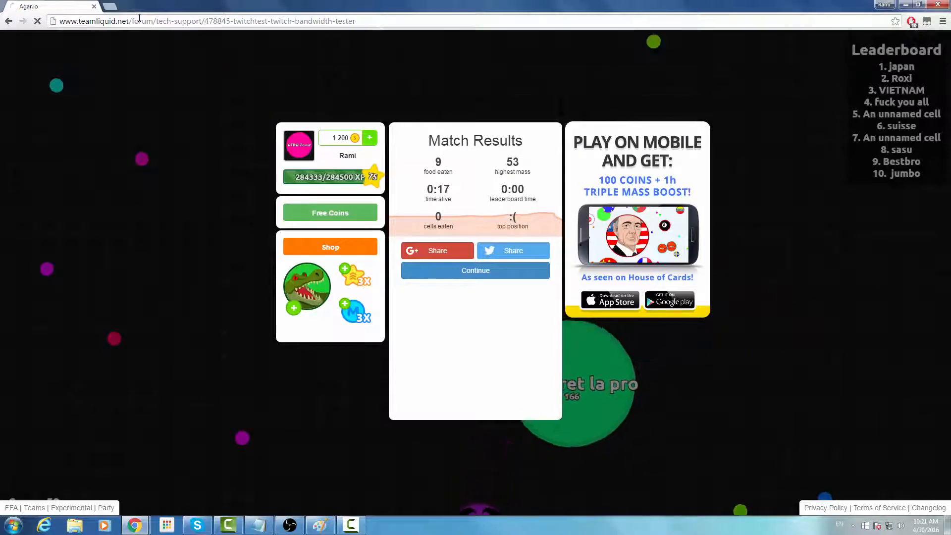
{"action": "scroll", "coordinate": [485, 279], "scroll_direction": "down", "scroll_amount": 1}
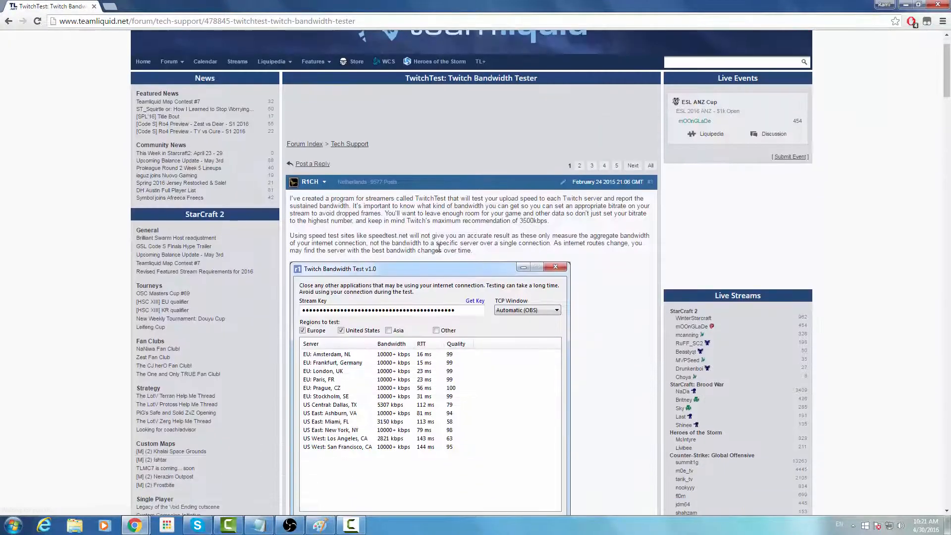
{"action": "scroll", "coordinate": [413, 292], "scroll_direction": "down", "scroll_amount": 1}
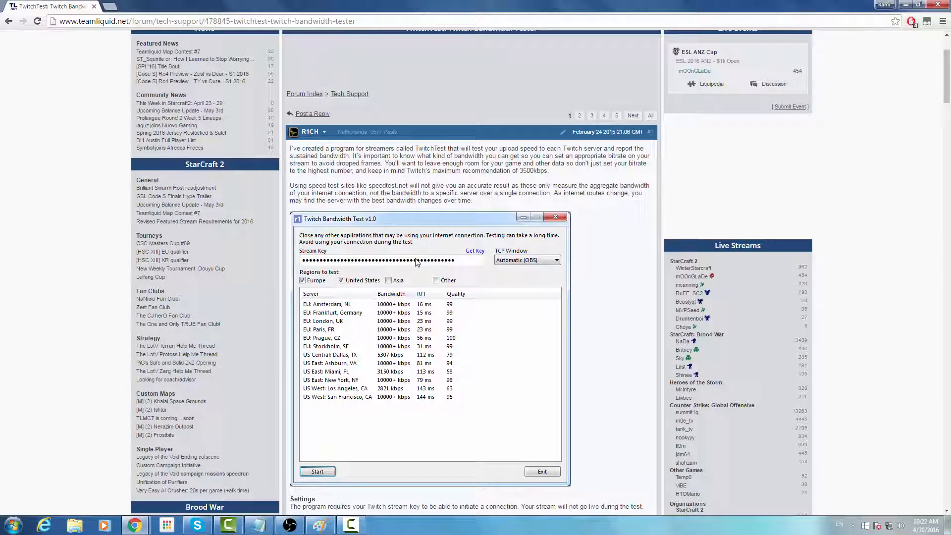
{"action": "scroll", "coordinate": [421, 266], "scroll_direction": "down", "scroll_amount": 5}
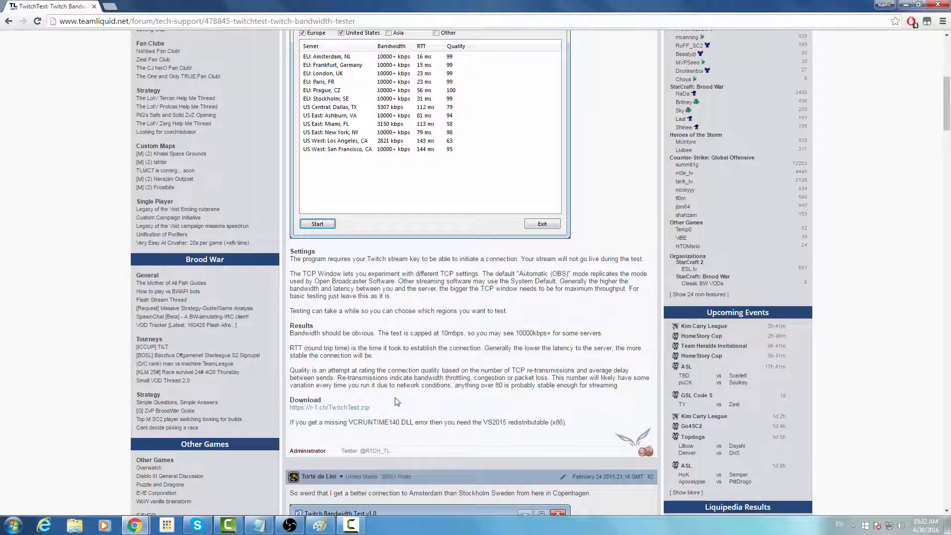
{"action": "scroll", "coordinate": [445, 386], "scroll_direction": "up", "scroll_amount": 3}
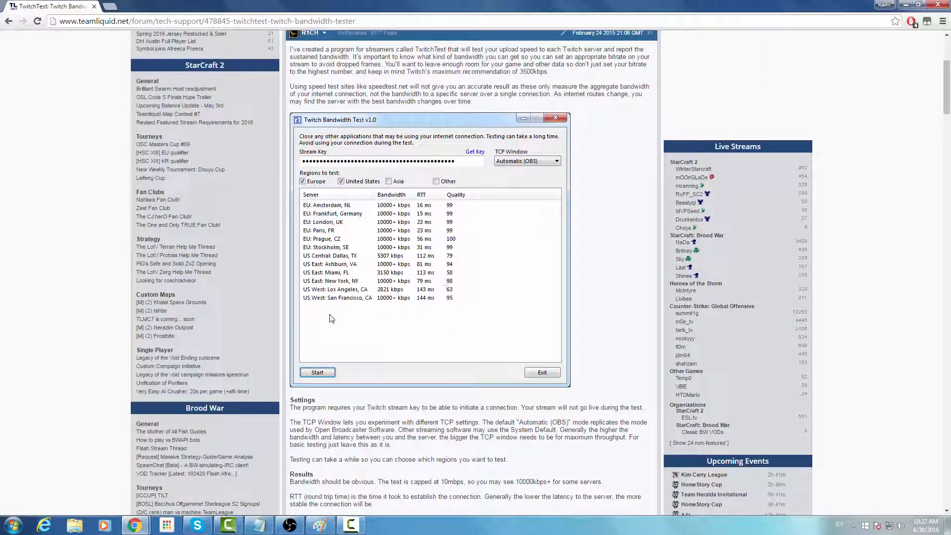
Step: Open the speedtest folder inside TwitchStream on Local Disk (D:), launch the TwitchTest application, and allow it to run
{"action": "left_click", "coordinate": [74, 525]}
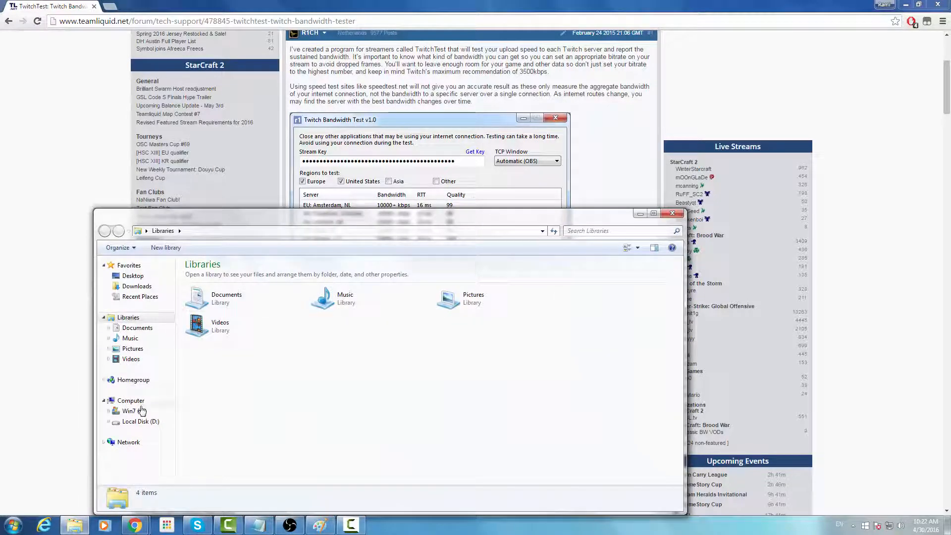
{"action": "left_click", "coordinate": [139, 422]}
{"action": "double_click", "coordinate": [214, 322]}
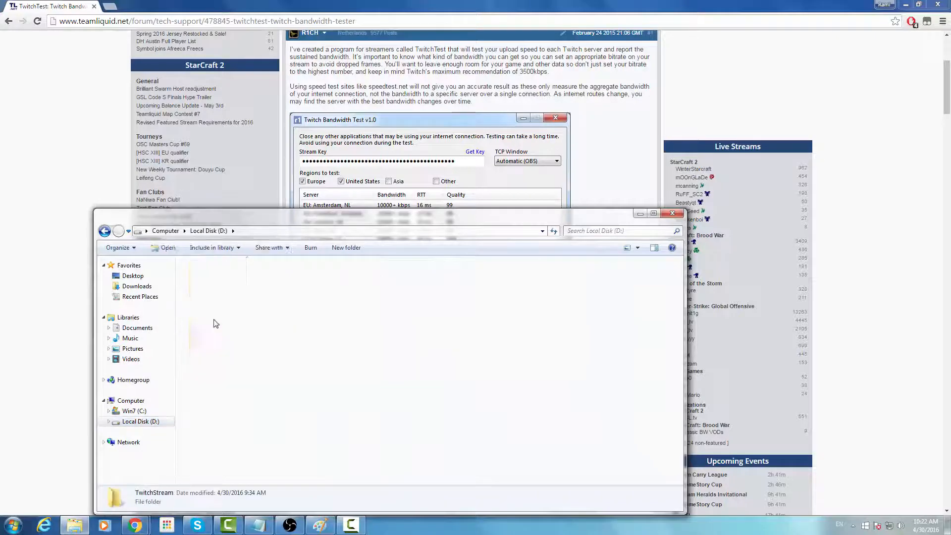
{"action": "scroll", "coordinate": [268, 346], "scroll_direction": "down", "scroll_amount": 1}
{"action": "scroll", "coordinate": [274, 358], "scroll_direction": "up", "scroll_amount": 1}
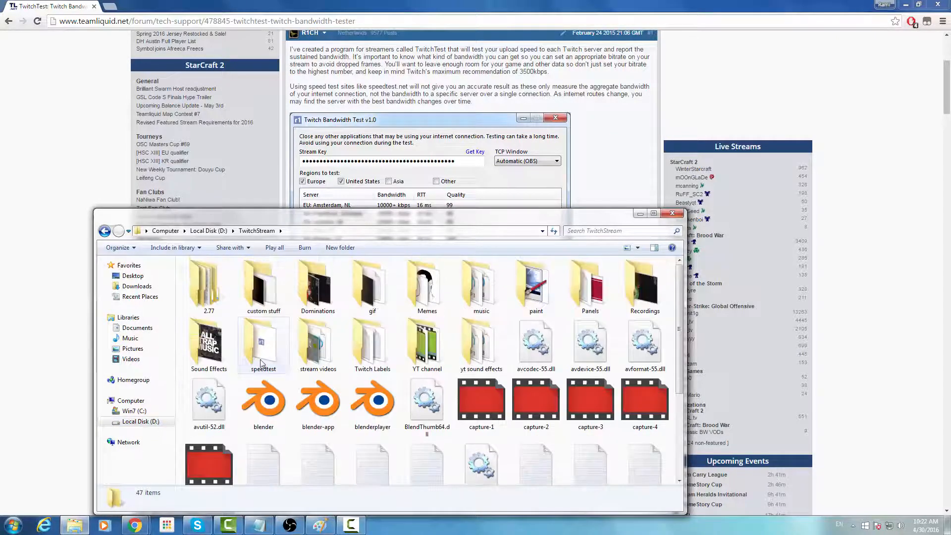
{"action": "double_click", "coordinate": [274, 358]}
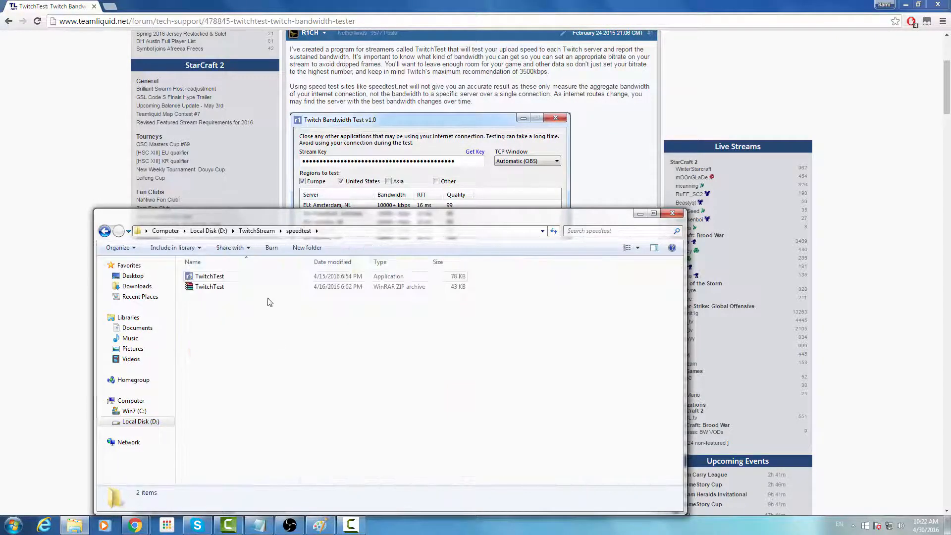
{"action": "double_click", "coordinate": [212, 280]}
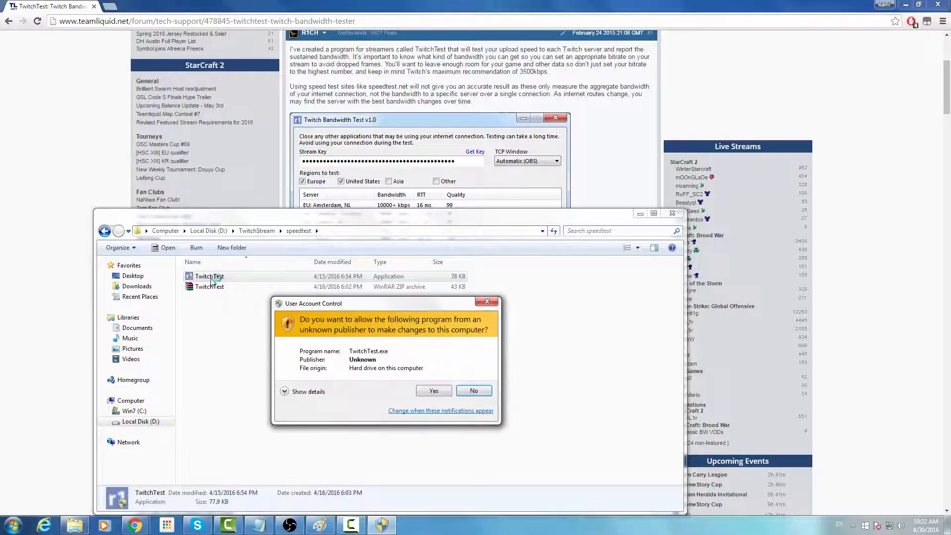
{"action": "left_click", "coordinate": [434, 391]}
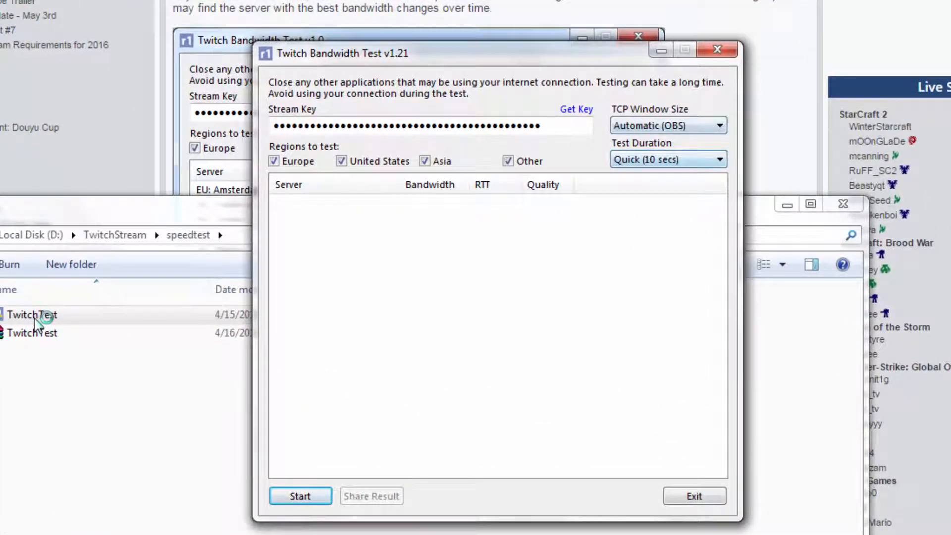
Step: Look over the test duration choices, limit the bandwidth test to the Europe region, and start it
{"action": "left_click", "coordinate": [611, 176]}
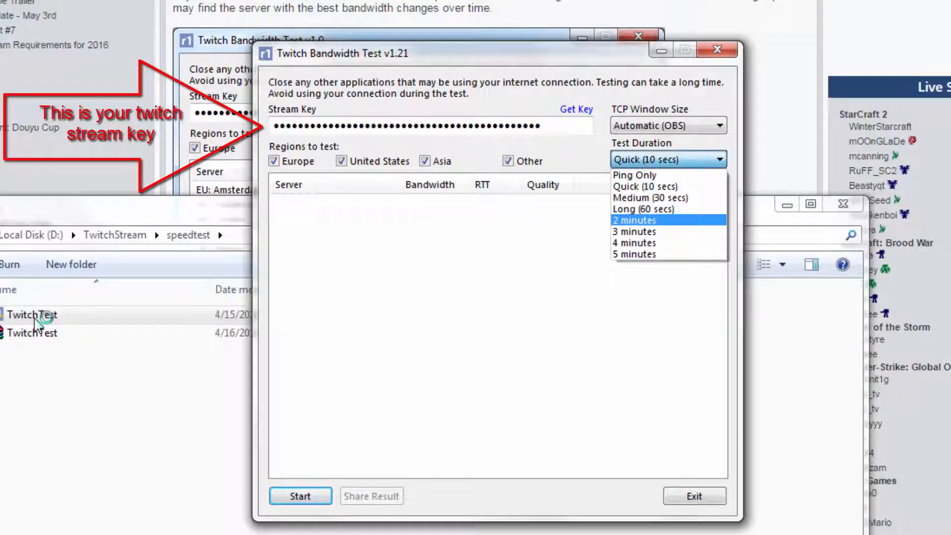
{"action": "key", "text": "Escape"}
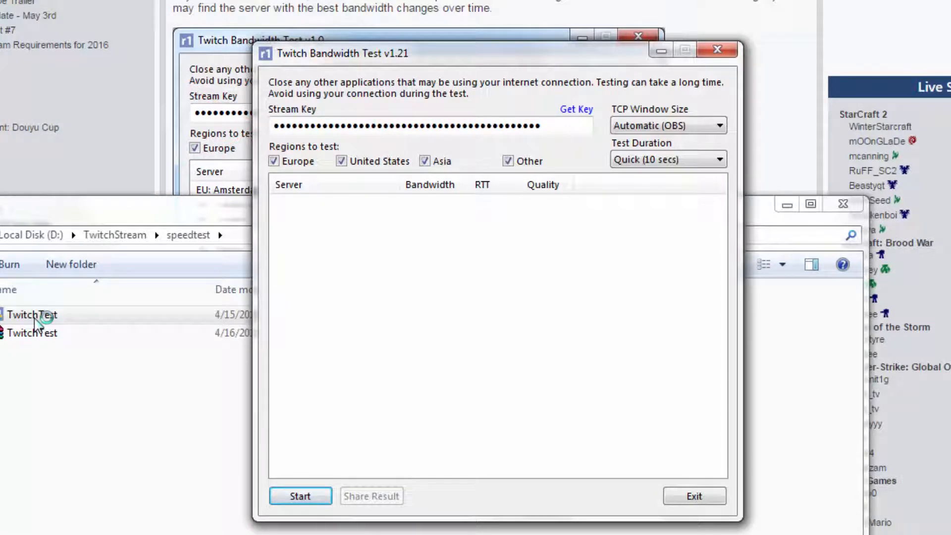
{"action": "left_click", "coordinate": [508, 161]}
{"action": "left_click", "coordinate": [425, 161]}
{"action": "left_click", "coordinate": [342, 161]}
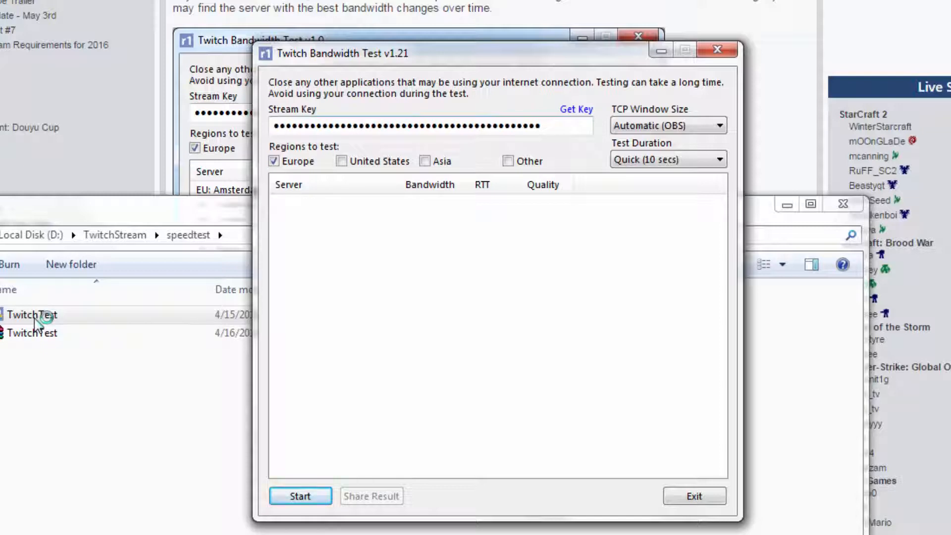
{"action": "key", "text": "Return"}
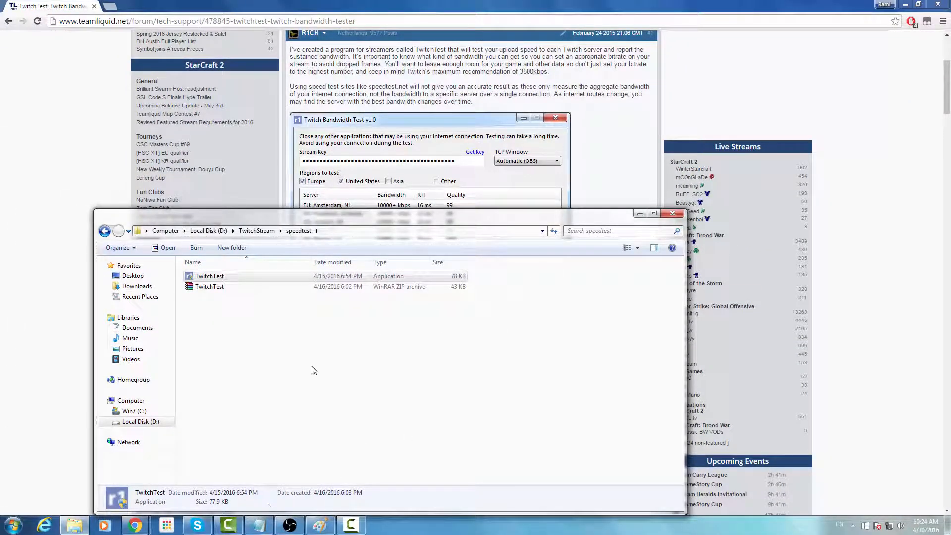
Step: Switch to Open Broadcaster Software, open the Broadcast Settings with Live Stream as the mode, and review the available streaming services
{"action": "left_click", "coordinate": [290, 525]}
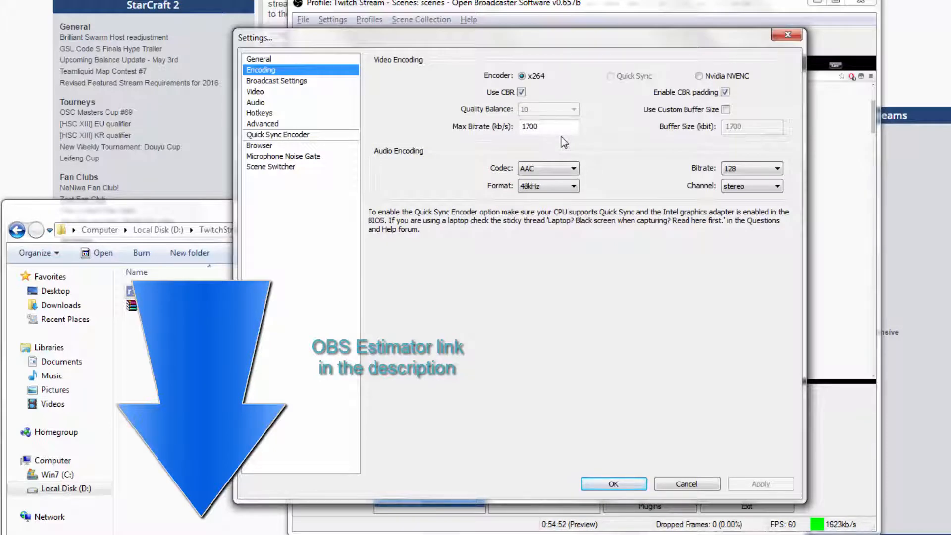
{"action": "left_click", "coordinate": [289, 84]}
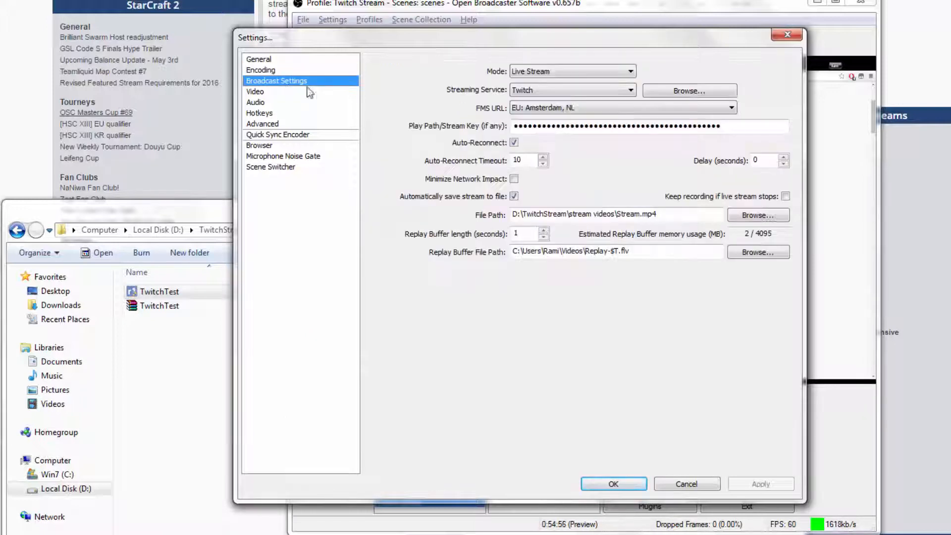
{"action": "left_click", "coordinate": [572, 72]}
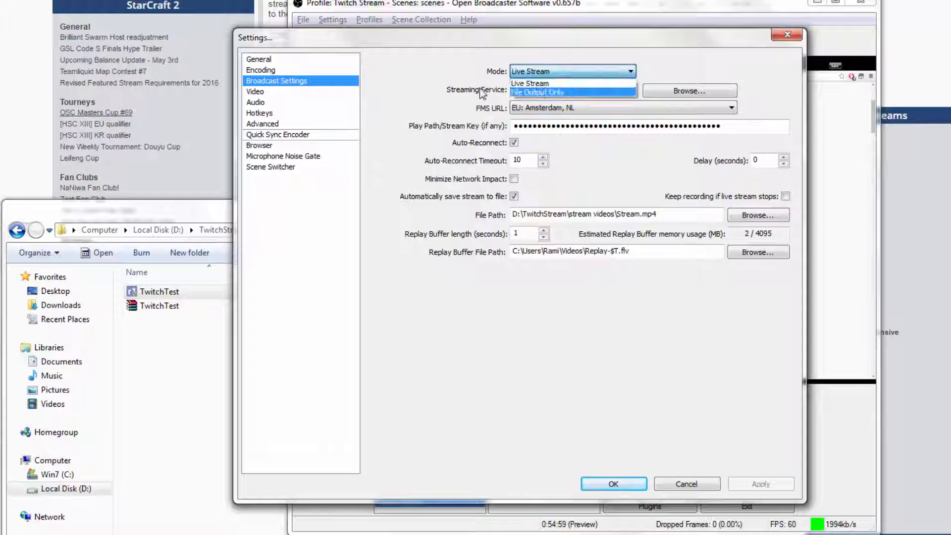
{"action": "left_click", "coordinate": [551, 84]}
{"action": "left_click", "coordinate": [551, 94]}
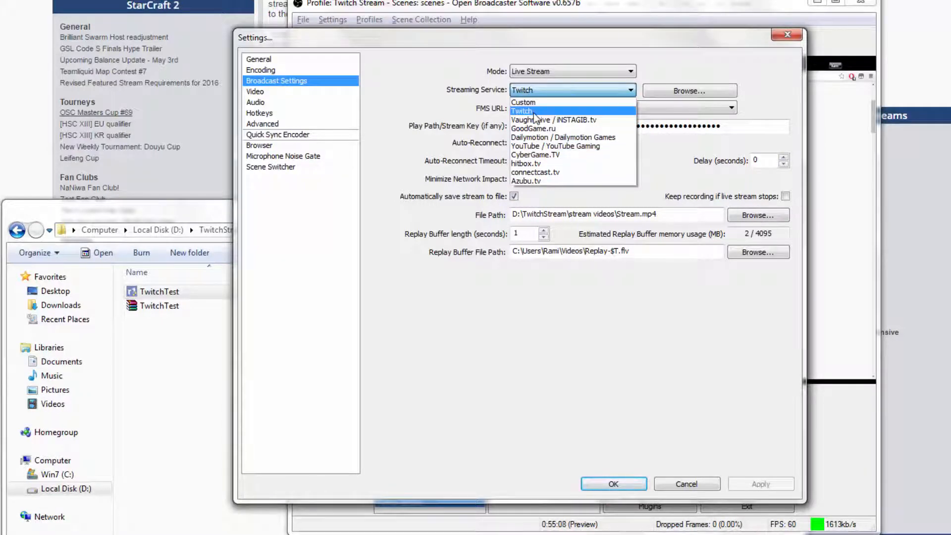
{"action": "left_click", "coordinate": [427, 85]}
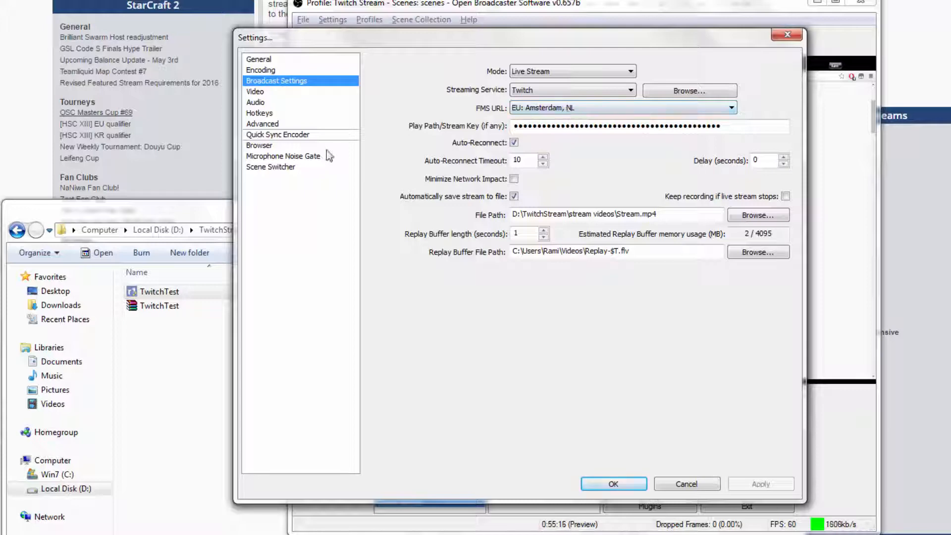
Step: Reopen TwitchTest from the speedtest folder, allow it to run, look at its window, and exit it
{"action": "double_click", "coordinate": [169, 293]}
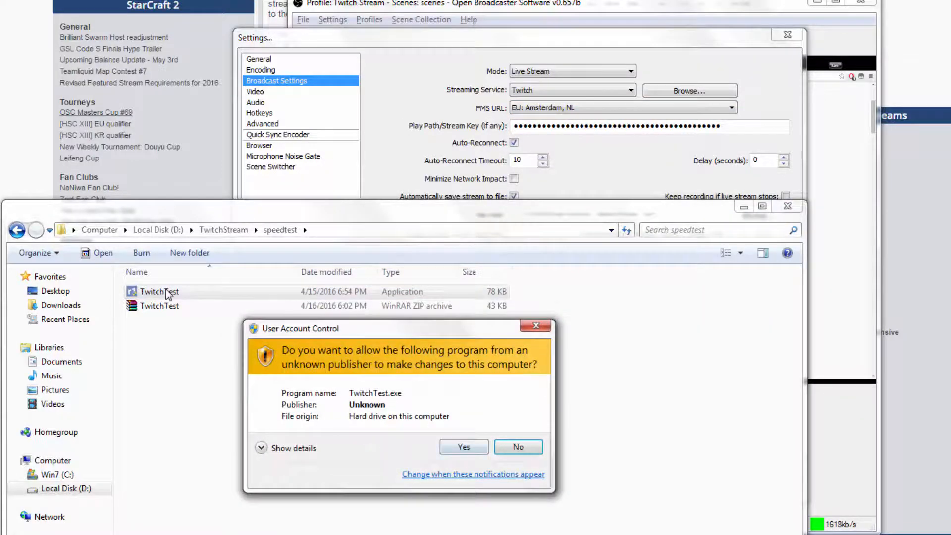
{"action": "key", "text": "alt+y"}
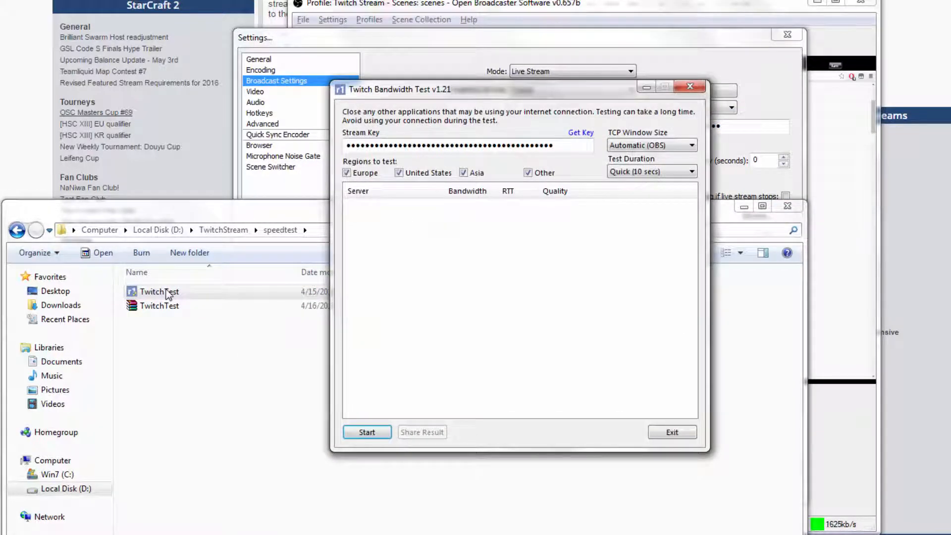
{"action": "left_click", "coordinate": [673, 432]}
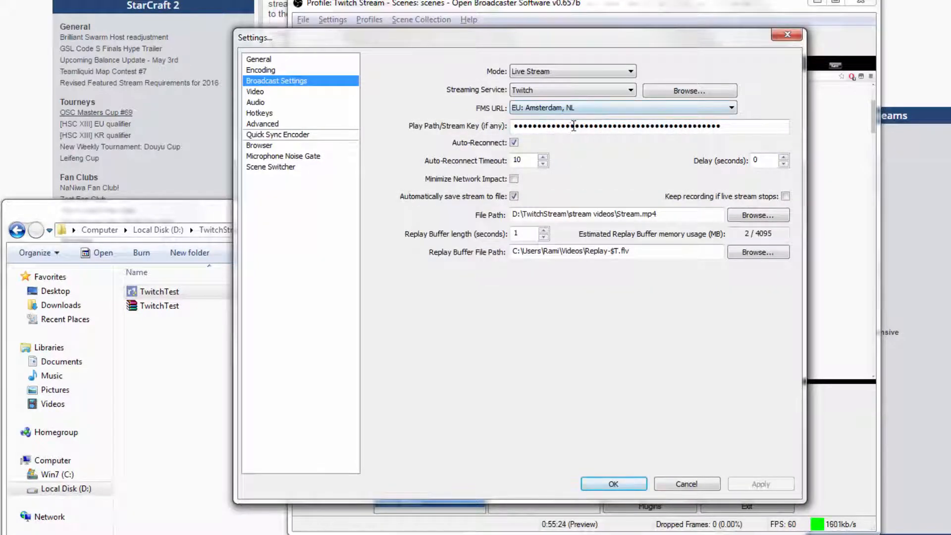
Step: Highlight the stream key in the Broadcast Settings, switch to Chrome, and open the Twitch channel page in a new tab
{"action": "left_click_drag", "start_coordinate": [724, 127], "coordinate": [510, 143]}
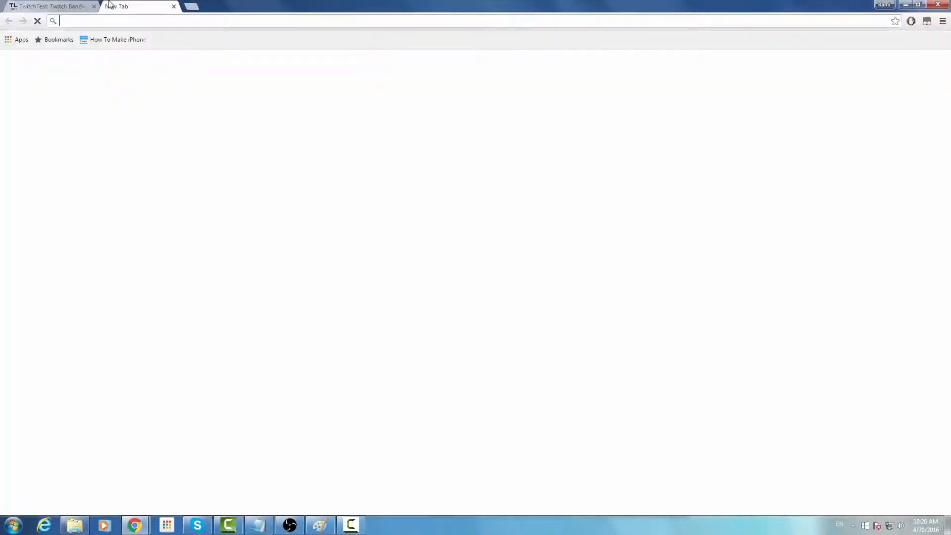
{"action": "type", "text": "tw"}
{"action": "key", "text": "Down"}
{"action": "key", "text": "Down"}
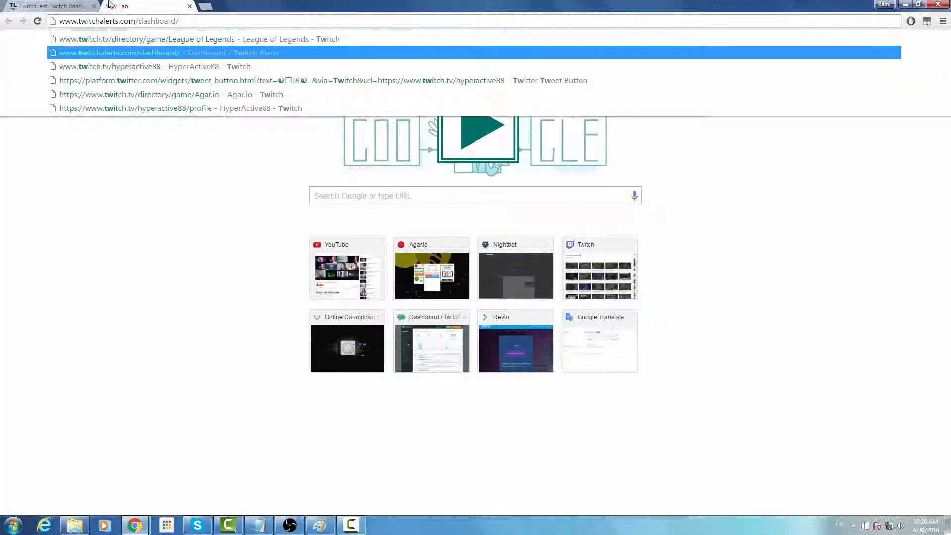
{"action": "key", "text": "Return"}
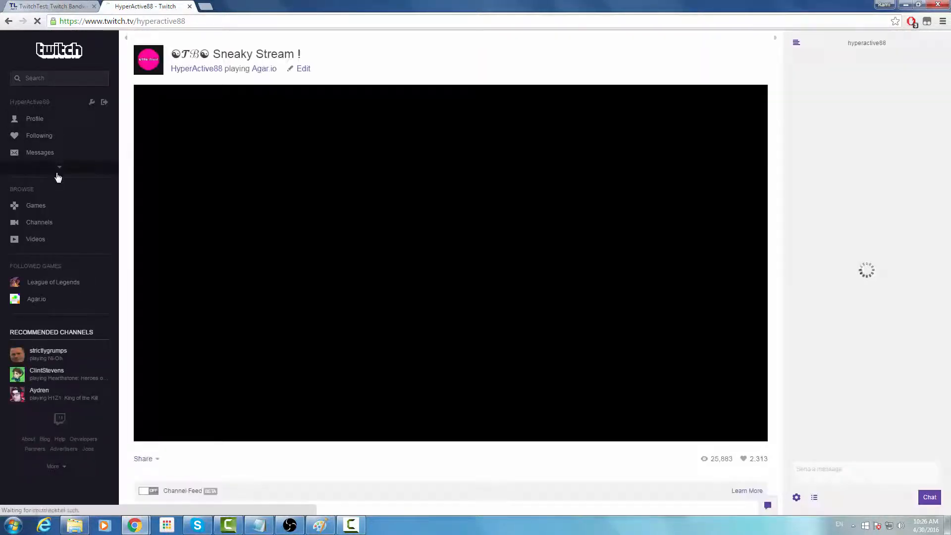
Step: Open the Stream Key page of the channel's Twitch dashboard, bring up the show-key prompt, and dismiss it
{"action": "left_click", "coordinate": [59, 168]}
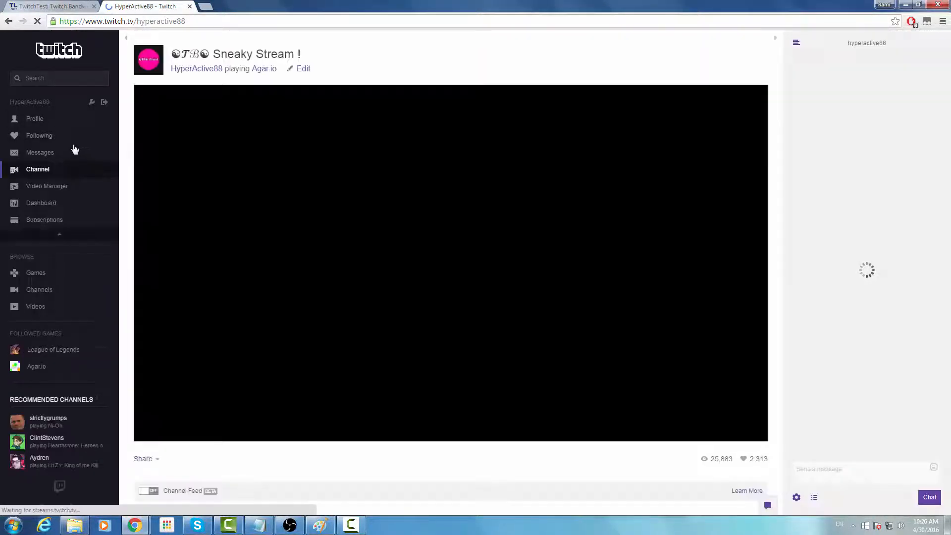
{"action": "left_click", "coordinate": [53, 208]}
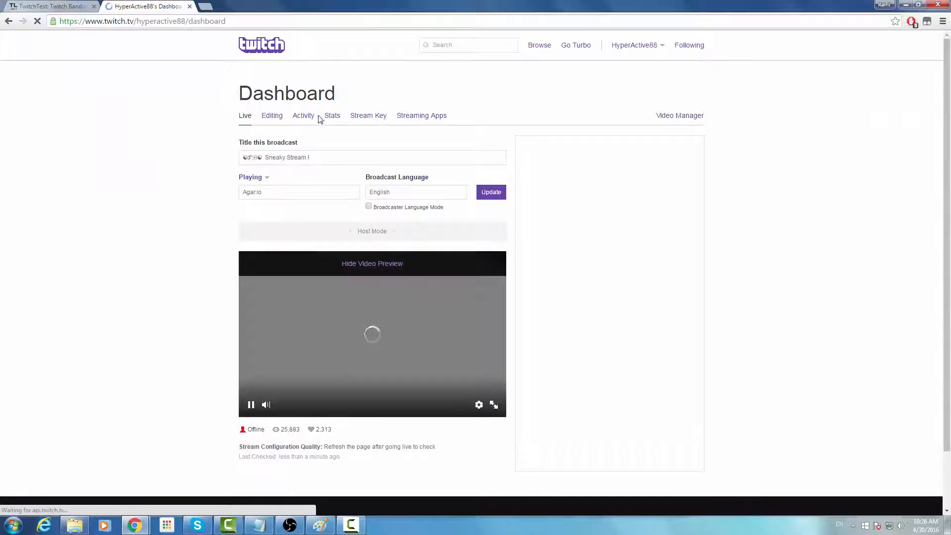
{"action": "left_click", "coordinate": [376, 118]}
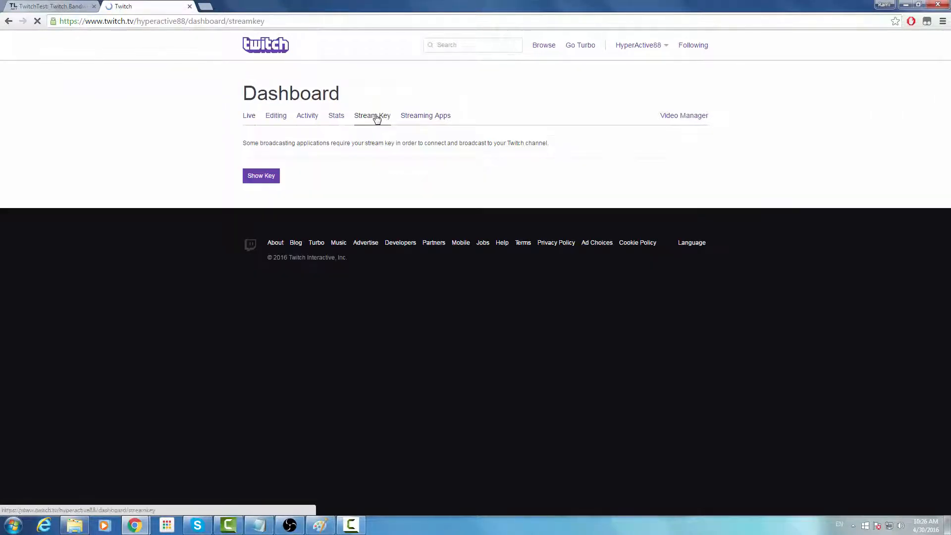
{"action": "left_click", "coordinate": [265, 176]}
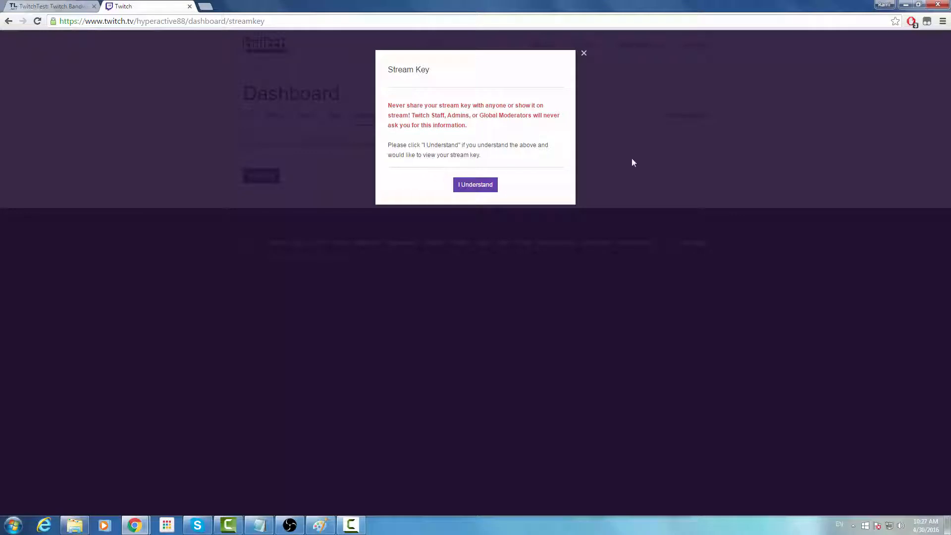
{"action": "left_click", "coordinate": [583, 53]}
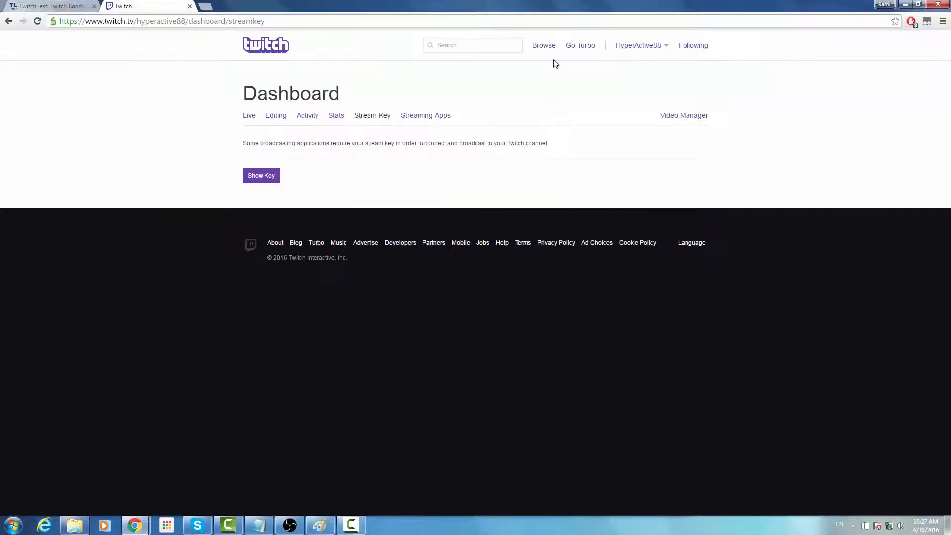
Step: Check the stream key field in Open Broadcaster Software, return to Twitch in Chrome, and review the show-key prompt without revealing the key
{"action": "left_click", "coordinate": [290, 525]}
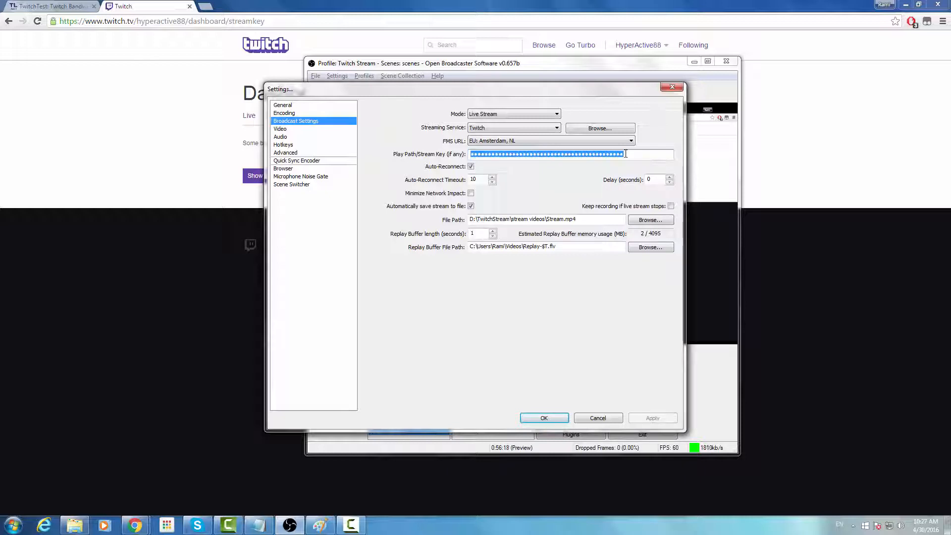
{"action": "left_click", "coordinate": [526, 4]}
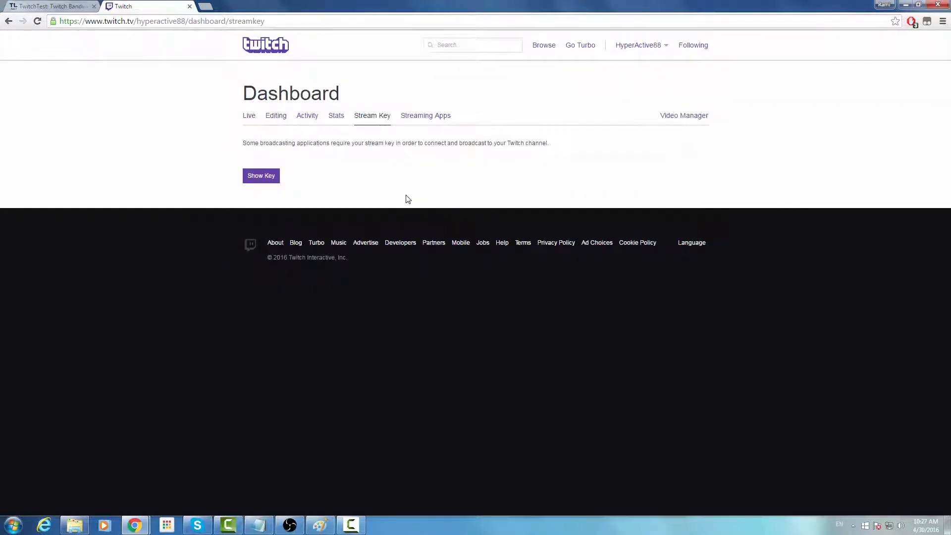
{"action": "left_click", "coordinate": [261, 175]}
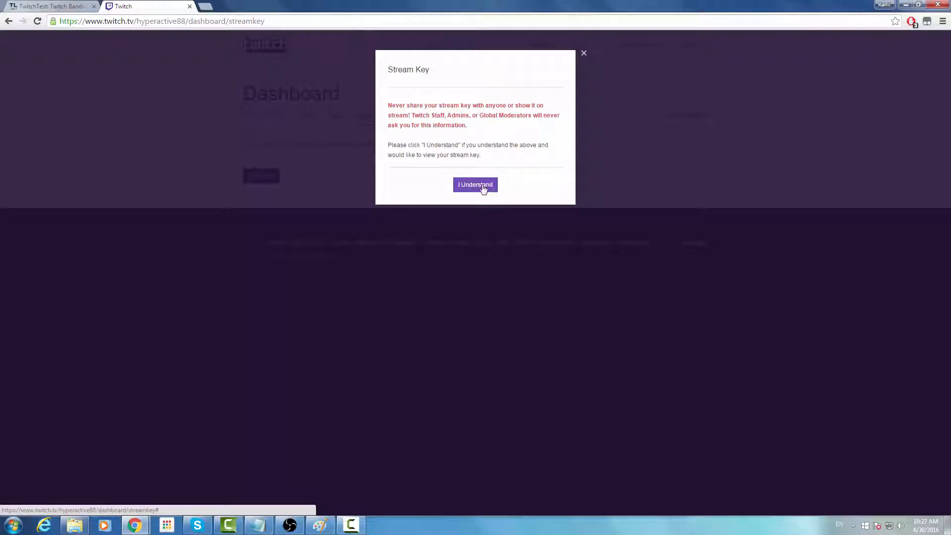
{"action": "left_click", "coordinate": [583, 53]}
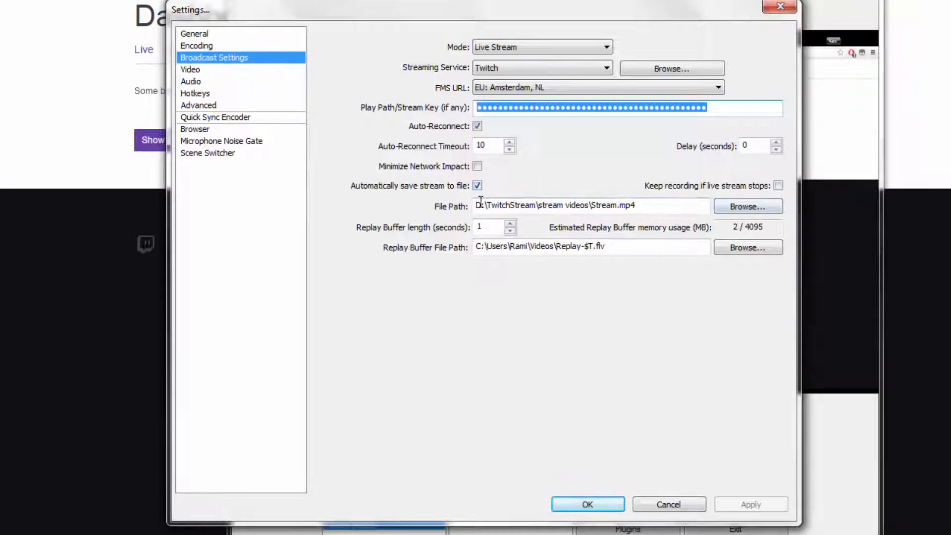
Step: Check the stream recording's save location in Broadcast Settings, and review the base resolution and downscale options in the Video settings
{"action": "left_click", "coordinate": [756, 208]}
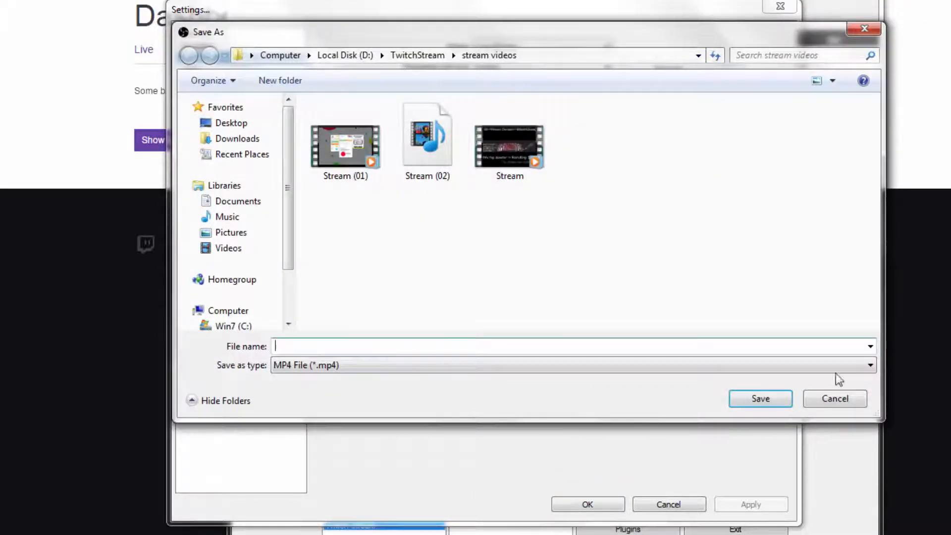
{"action": "left_click", "coordinate": [857, 398]}
{"action": "left_click", "coordinate": [207, 70]}
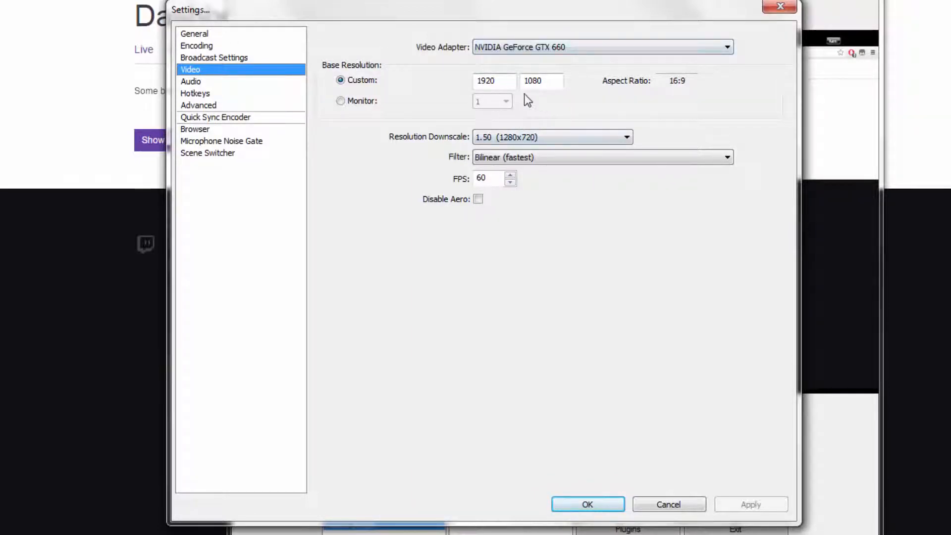
{"action": "left_click_drag", "start_coordinate": [476, 80], "coordinate": [486, 98]}
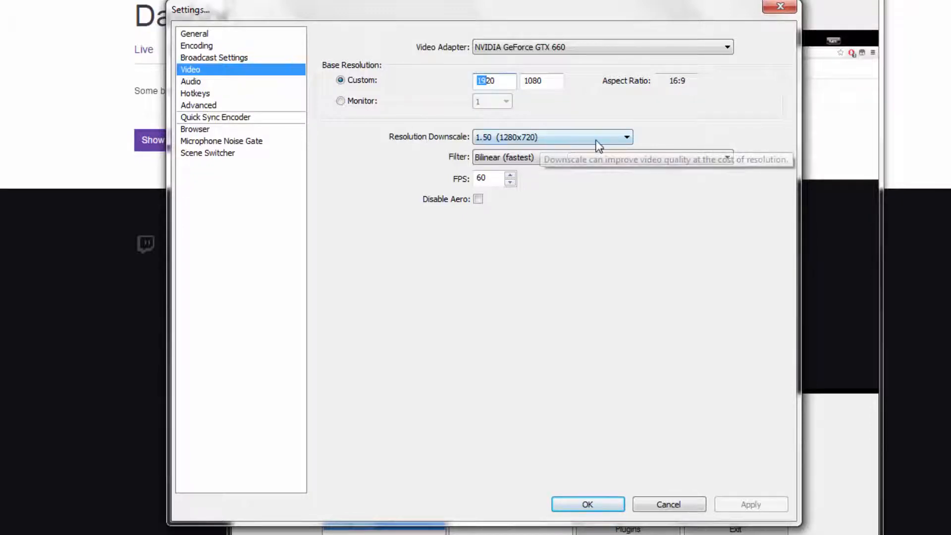
{"action": "left_click", "coordinate": [579, 135]}
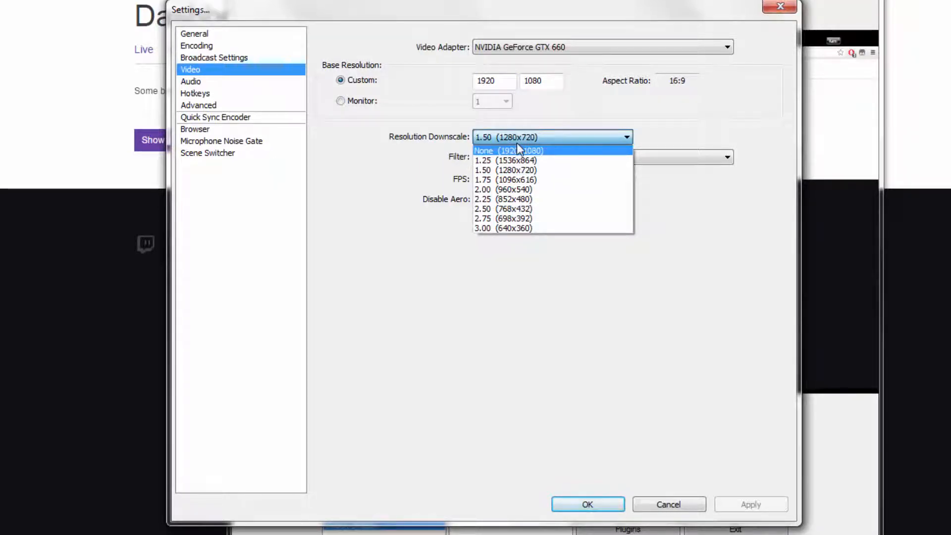
{"action": "left_click", "coordinate": [724, 118]}
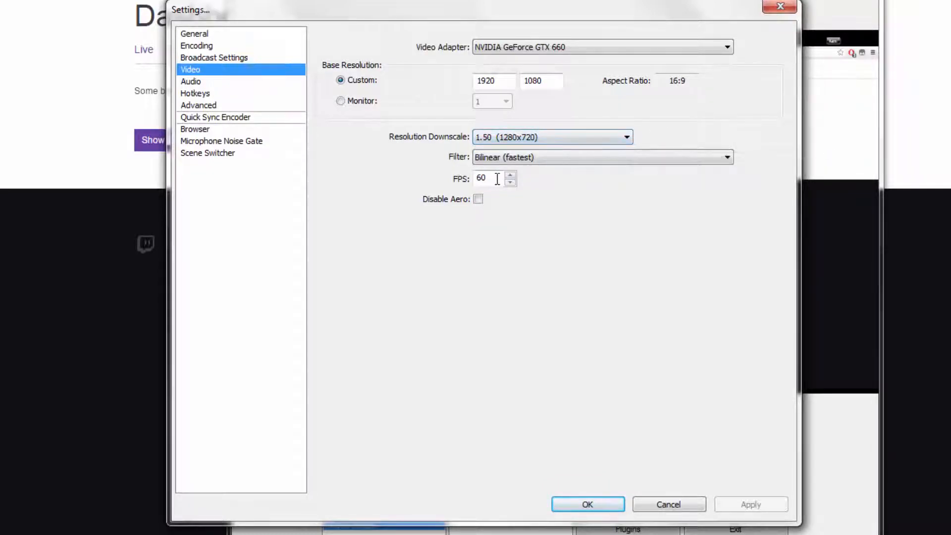
Step: Highlight the FPS value in the Video settings, and review the Audio and Hotkeys settings
{"action": "left_click_drag", "start_coordinate": [498, 178], "coordinate": [470, 180]}
{"action": "left_click", "coordinate": [490, 178]}
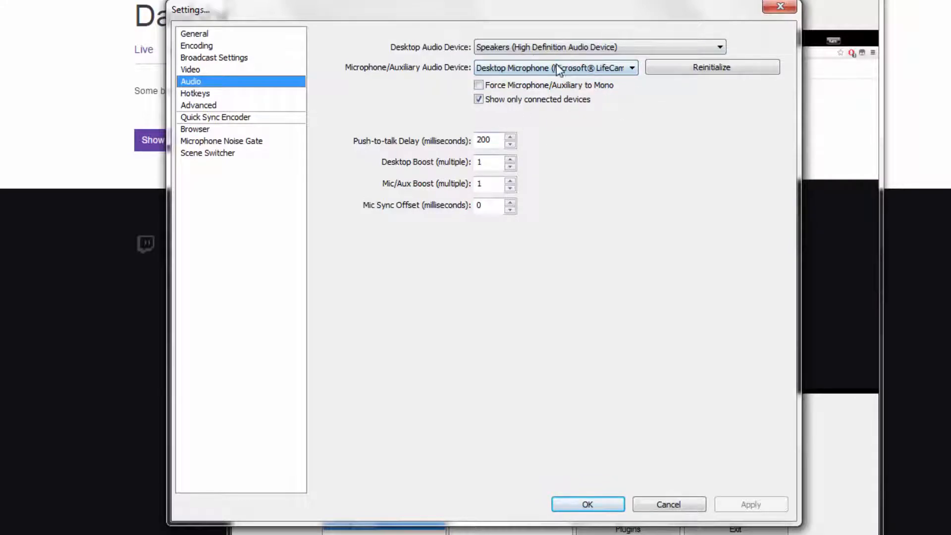
{"action": "left_click", "coordinate": [210, 105]}
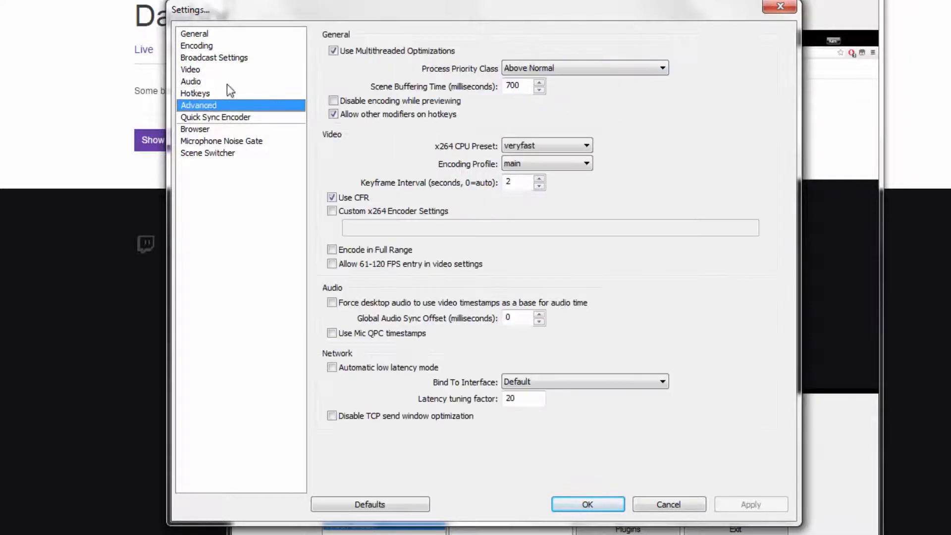
{"action": "left_click", "coordinate": [227, 84]}
{"action": "left_click", "coordinate": [232, 93]}
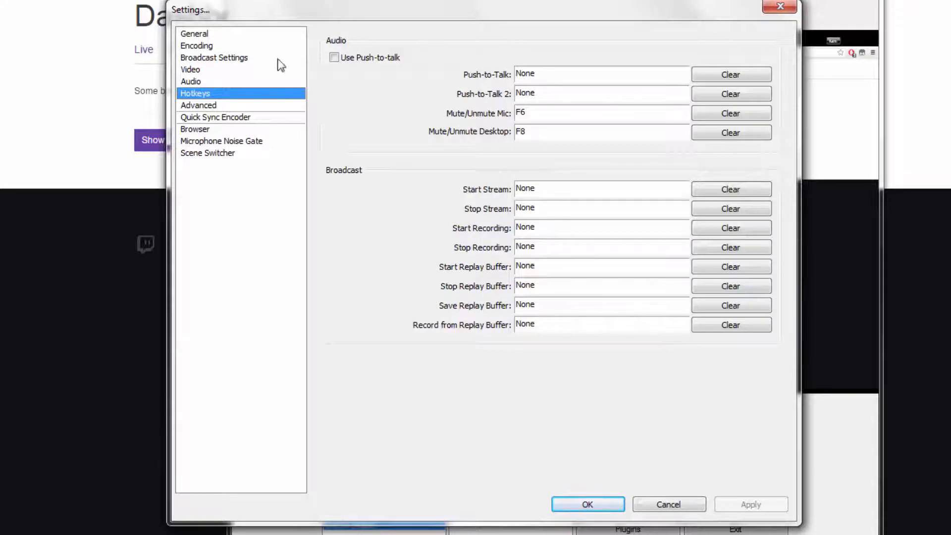
Step: Open the Advanced settings and review the x264 CPU preset options without changing the selection
{"action": "left_click", "coordinate": [255, 105]}
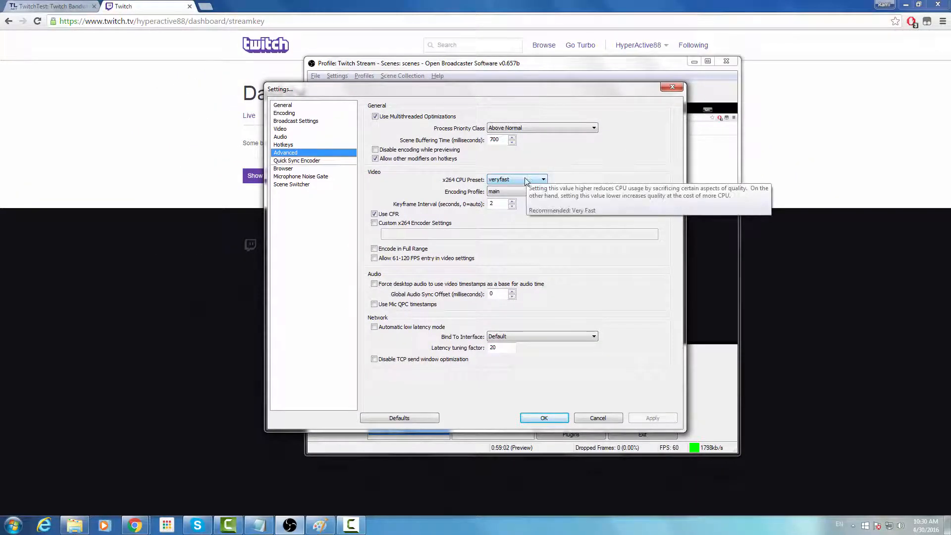
{"action": "left_click", "coordinate": [540, 180]}
{"action": "left_click", "coordinate": [579, 182]}
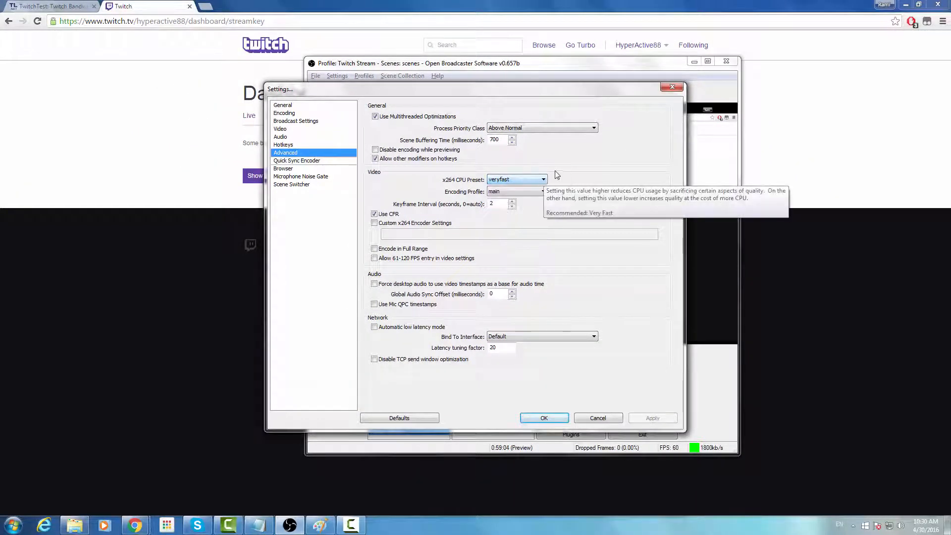
{"action": "left_click", "coordinate": [527, 181]}
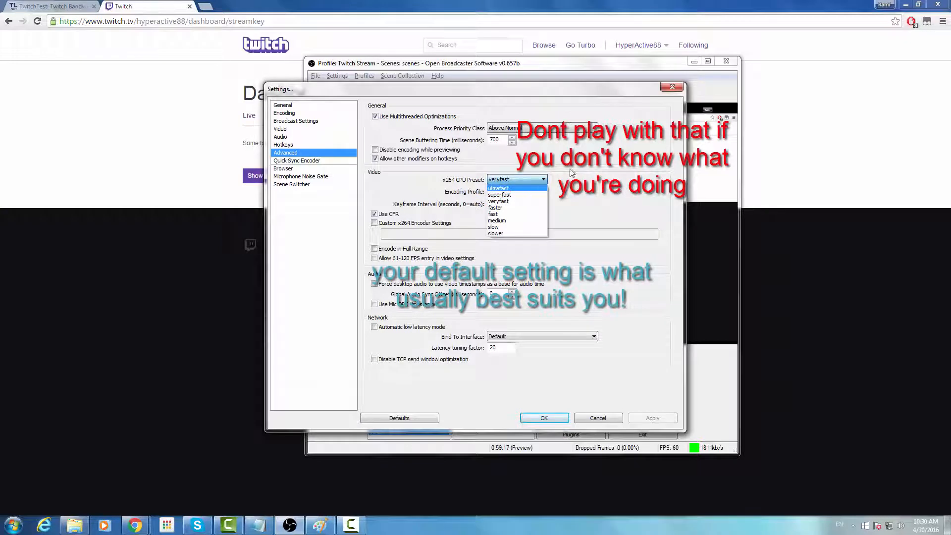
{"action": "left_click", "coordinate": [542, 180]}
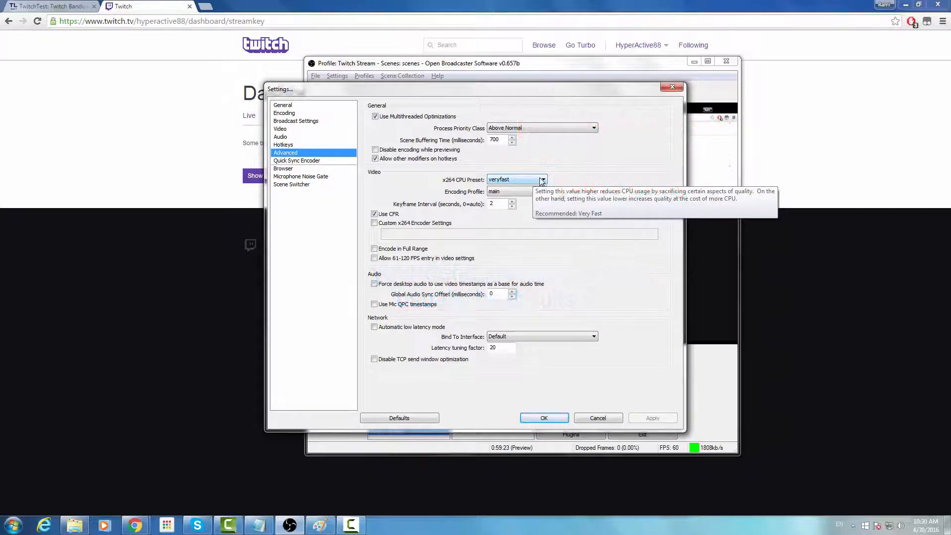
Step: Look through the Quick Sync Encoder, Browser, Microphone Noise Gate and Scene Switcher settings
{"action": "left_click", "coordinate": [310, 161]}
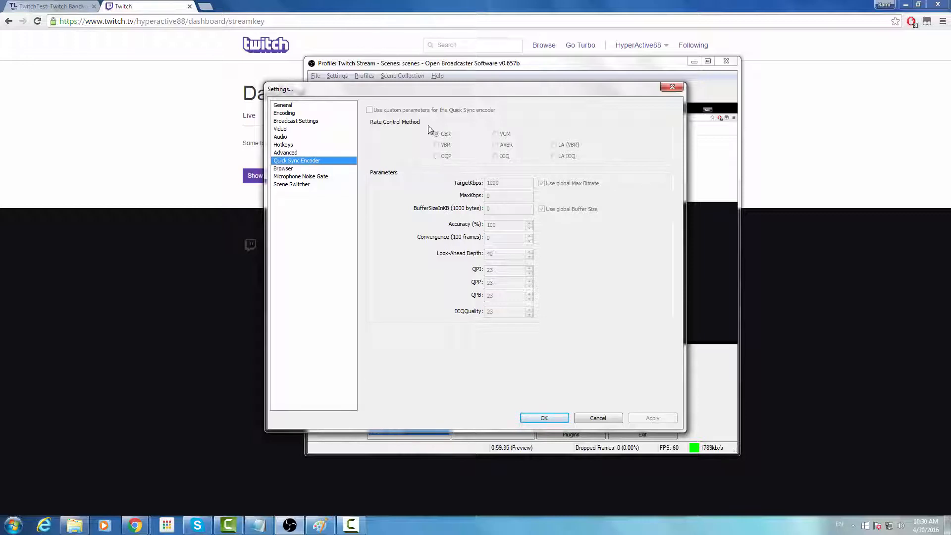
{"action": "left_click", "coordinate": [307, 169]}
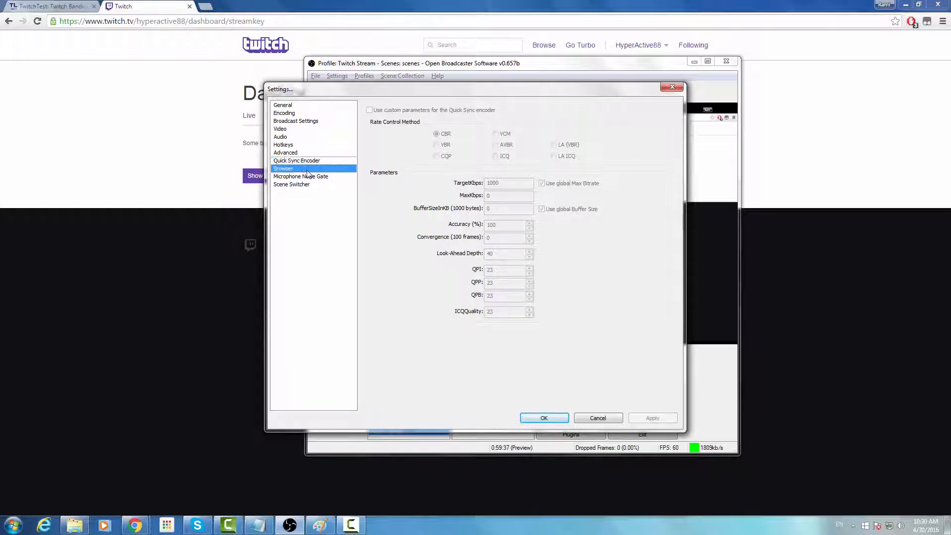
{"action": "left_click", "coordinate": [297, 177]}
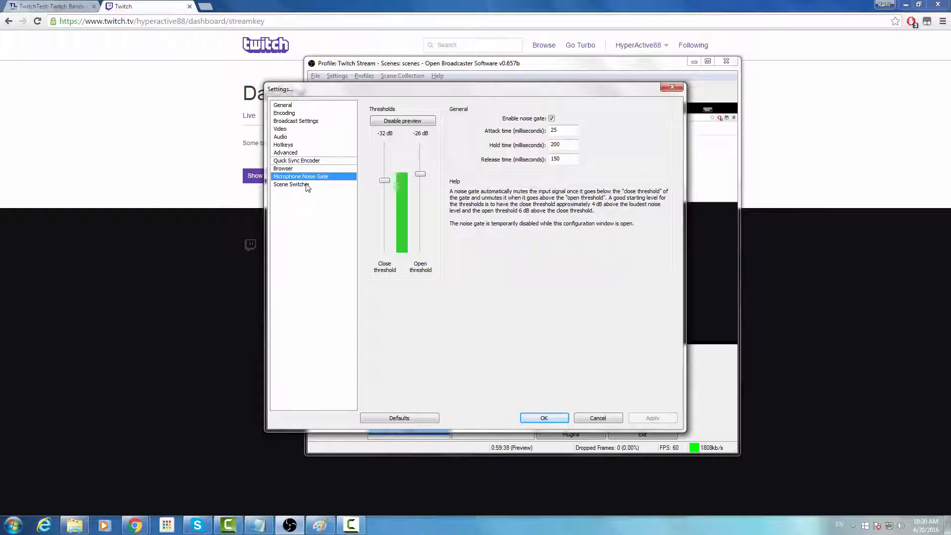
{"action": "left_click", "coordinate": [310, 185]}
{"action": "left_click", "coordinate": [312, 177]}
{"action": "left_click", "coordinate": [297, 169]}
{"action": "left_click", "coordinate": [303, 161]}
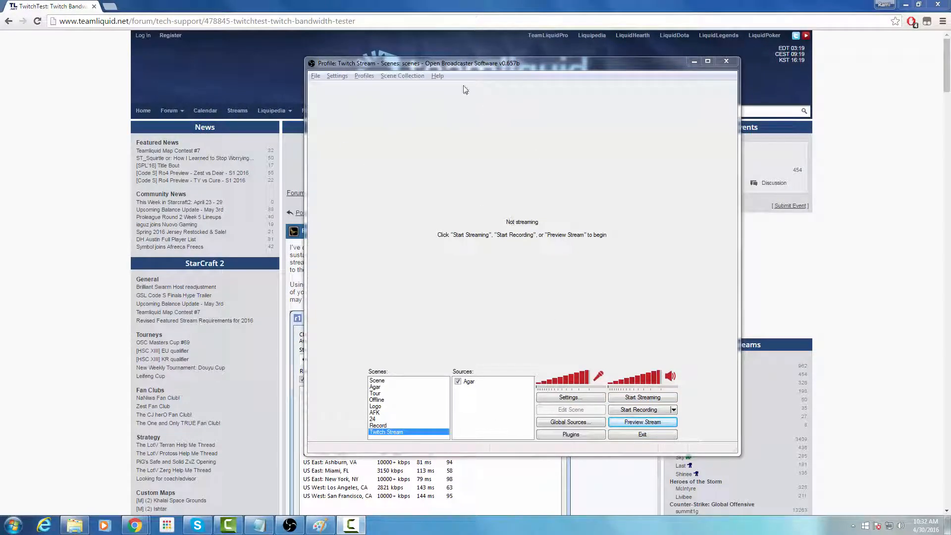
Step: Switch to Chrome and load the Twitch channel page in place of the bandwidth tester forum page
{"action": "left_click", "coordinate": [308, 22]}
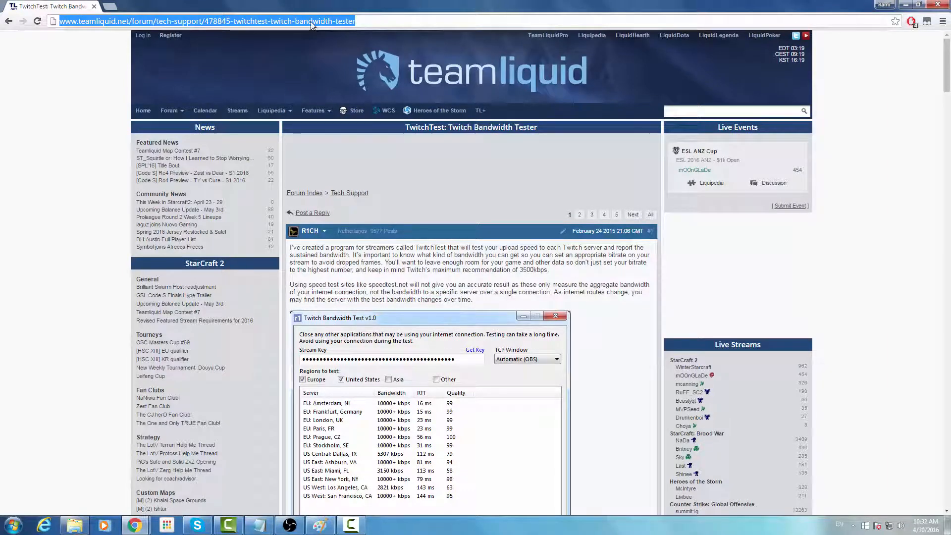
{"action": "type", "text": "https://www.twitch.tv/hyperactive88/"}
{"action": "left_click", "coordinate": [240, 42]}
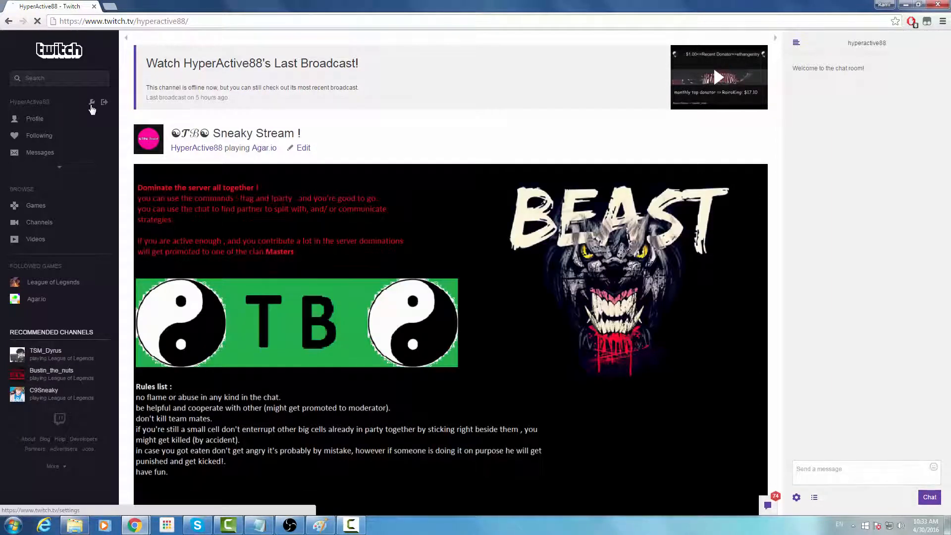
Step: Review the profile picture and bio in the Twitch account settings, then return to the channel and open its profile page
{"action": "left_click", "coordinate": [91, 103]}
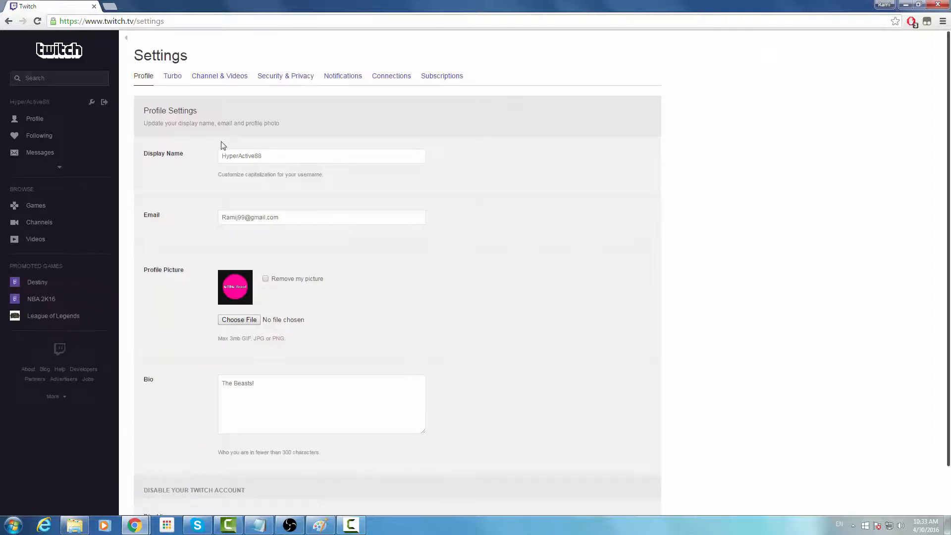
{"action": "left_click_drag", "start_coordinate": [146, 270], "coordinate": [191, 276]}
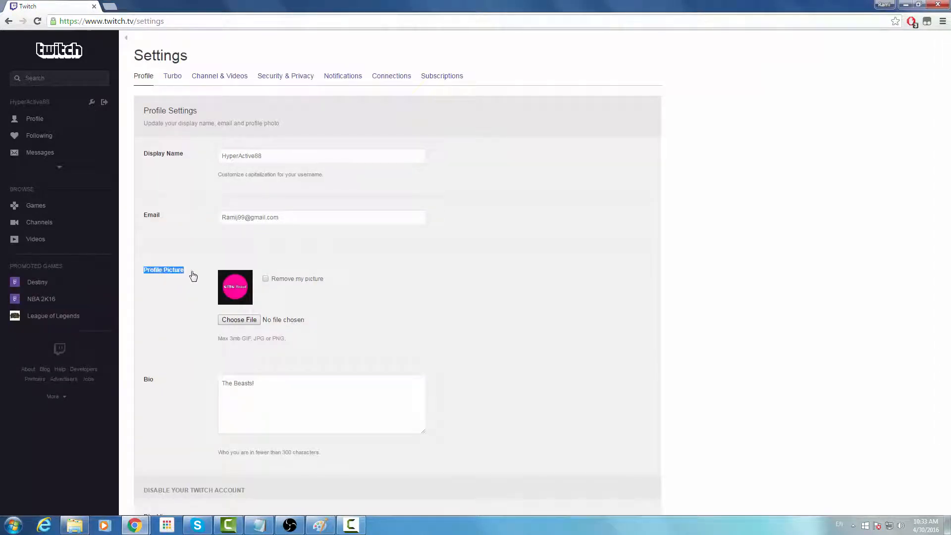
{"action": "left_click", "coordinate": [389, 292]}
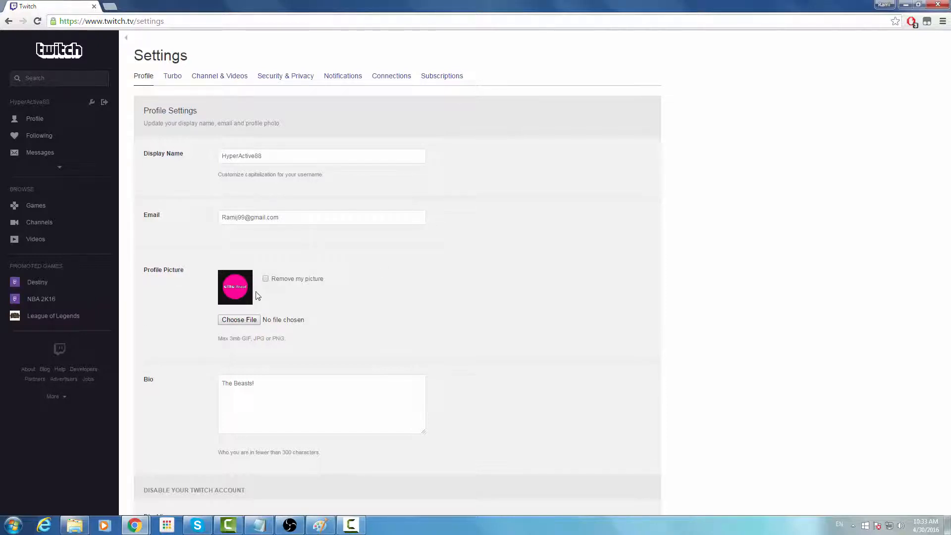
{"action": "scroll", "coordinate": [258, 322], "scroll_direction": "down", "scroll_amount": 2}
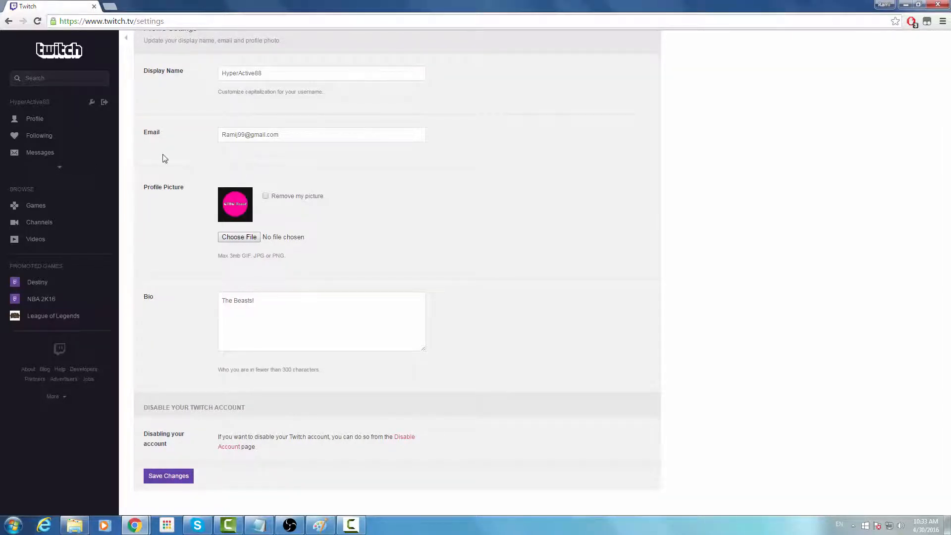
{"action": "scroll", "coordinate": [176, 154], "scroll_direction": "up", "scroll_amount": 2}
{"action": "left_click", "coordinate": [9, 22]}
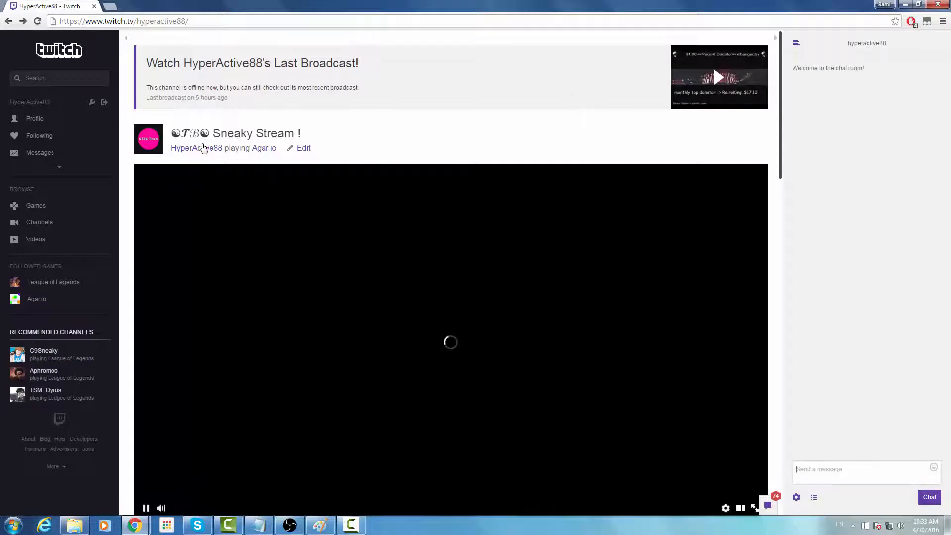
{"action": "left_click", "coordinate": [203, 147]}
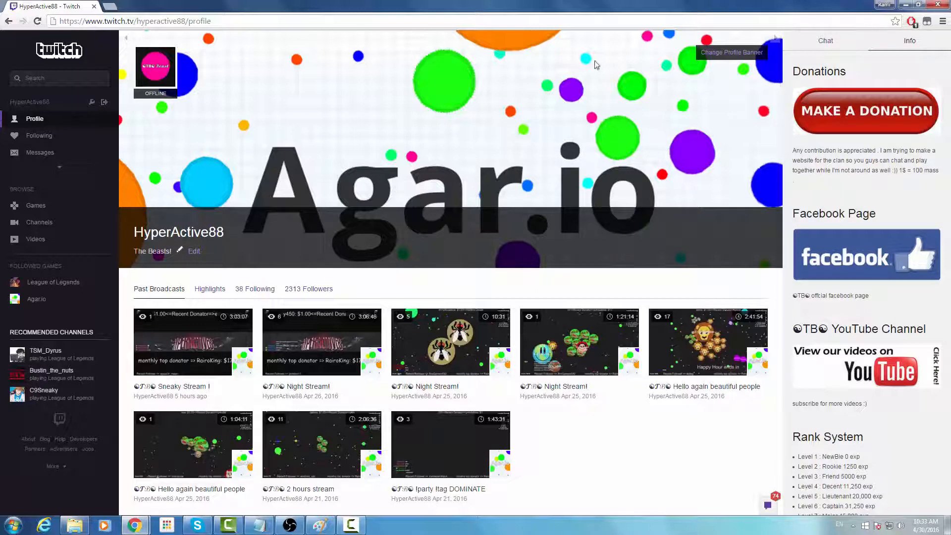
Step: Open the Channel & Videos settings on Twitch and review the video player banner, broadcast archiving, stream delay and chat options
{"action": "left_click", "coordinate": [95, 103]}
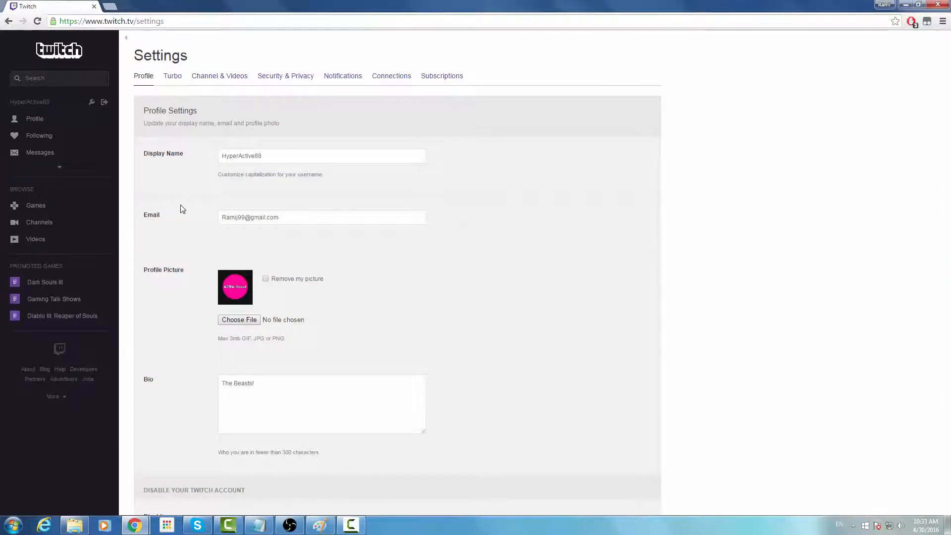
{"action": "left_click", "coordinate": [218, 79]}
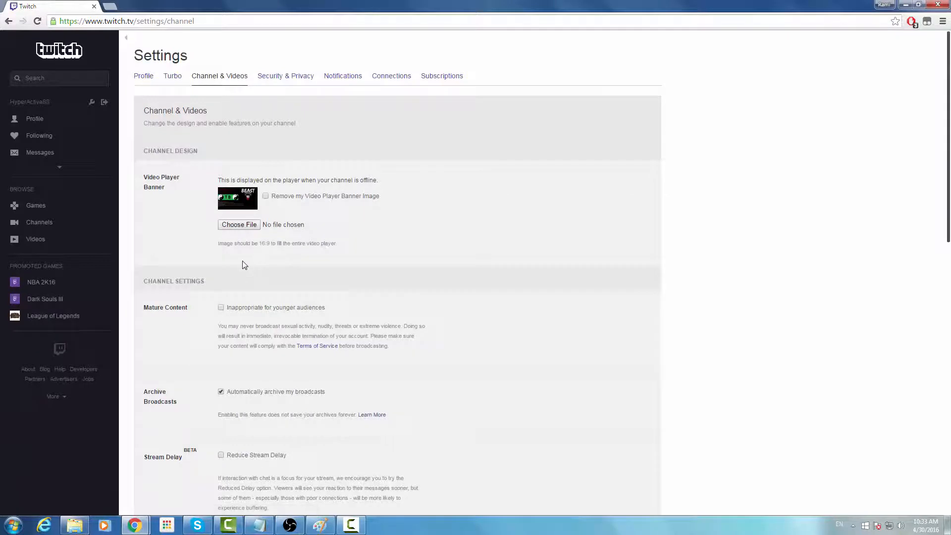
{"action": "scroll", "coordinate": [237, 252], "scroll_direction": "down", "scroll_amount": 1}
{"action": "left_click_drag", "start_coordinate": [174, 140], "coordinate": [139, 126]}
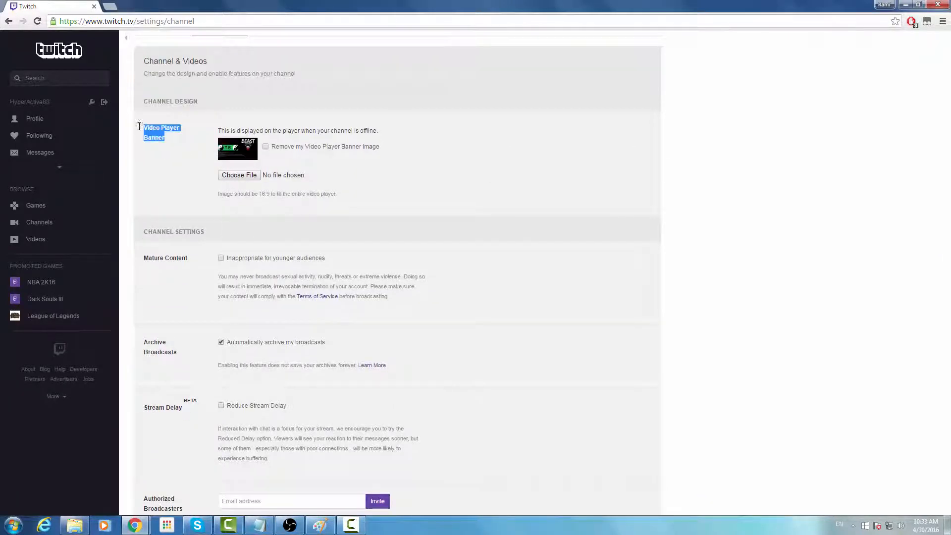
{"action": "left_click", "coordinate": [528, 195]}
{"action": "scroll", "coordinate": [322, 257], "scroll_direction": "down", "scroll_amount": 1}
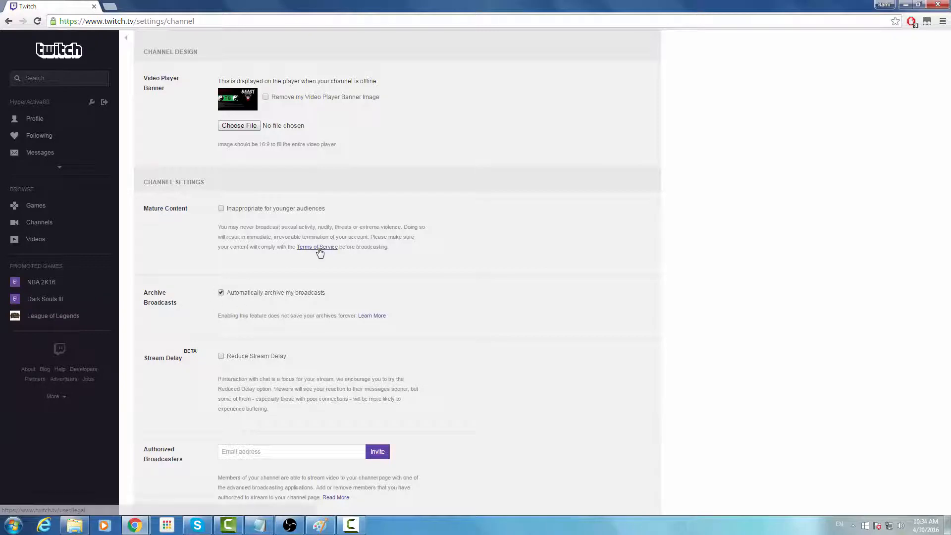
{"action": "scroll", "coordinate": [302, 257], "scroll_direction": "down", "scroll_amount": 2}
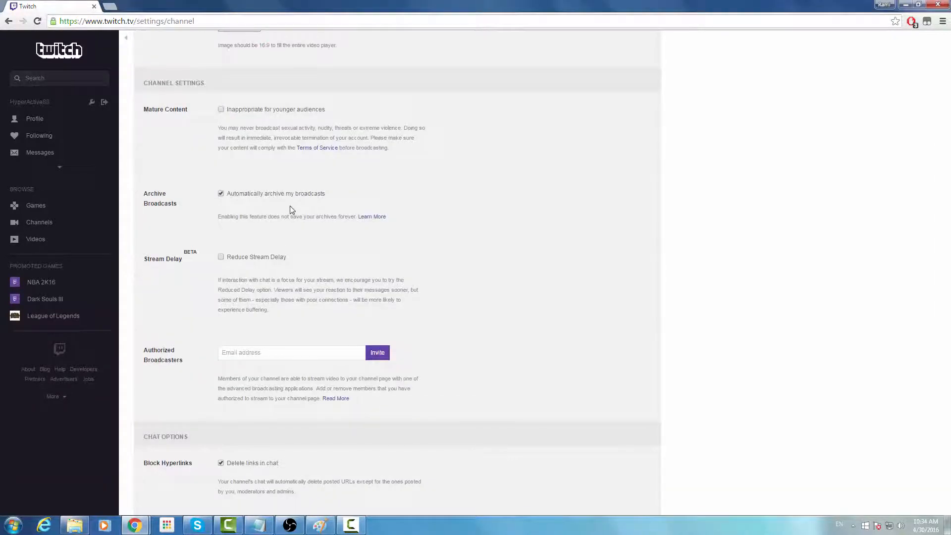
{"action": "scroll", "coordinate": [254, 223], "scroll_direction": "down", "scroll_amount": 3}
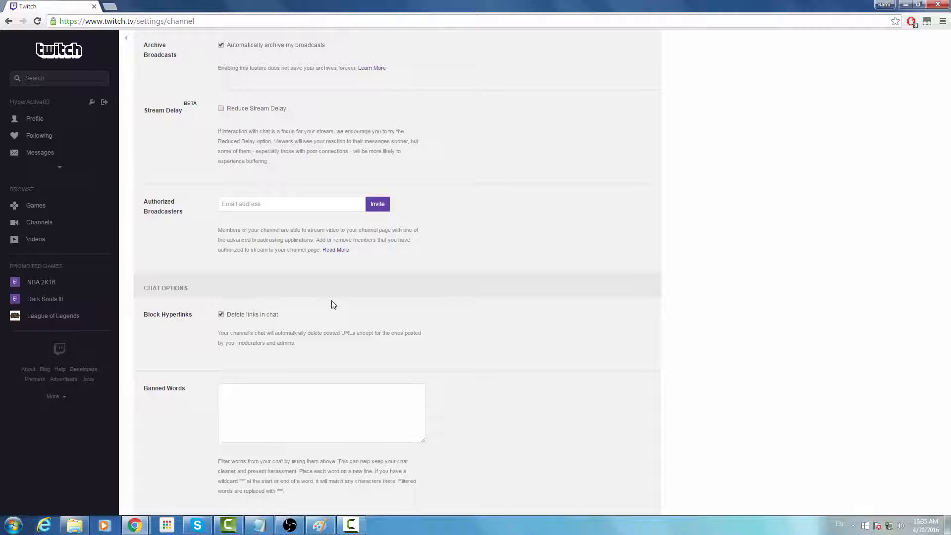
{"action": "scroll", "coordinate": [334, 109], "scroll_direction": "up", "scroll_amount": 7}
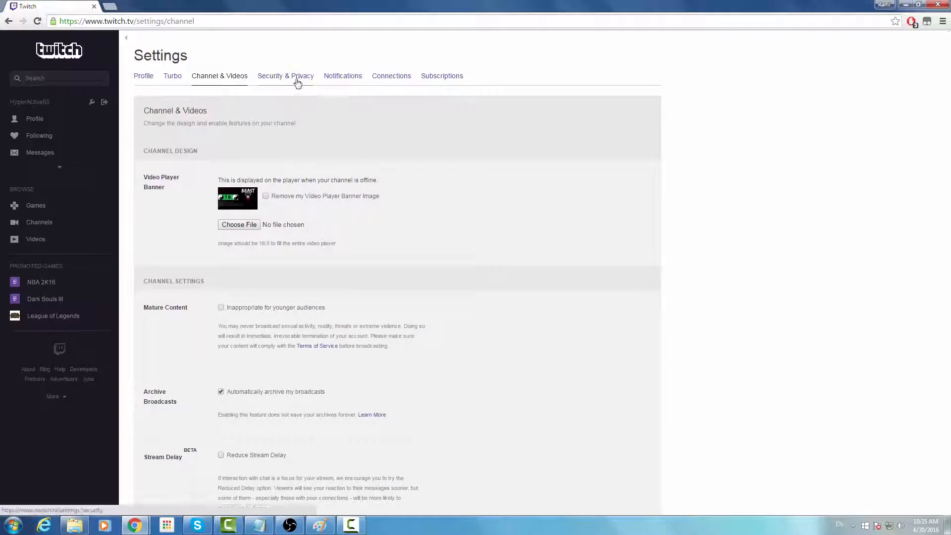
Step: Open the Security & Privacy settings on Twitch and review the password, two-factor authentication and privacy options
{"action": "left_click", "coordinate": [297, 79]}
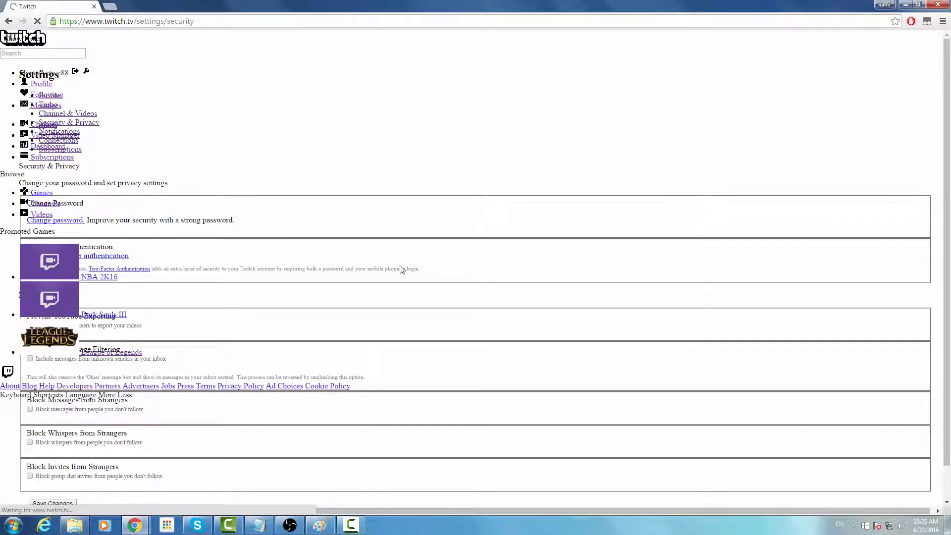
{"action": "scroll", "coordinate": [303, 217], "scroll_direction": "down", "scroll_amount": 2}
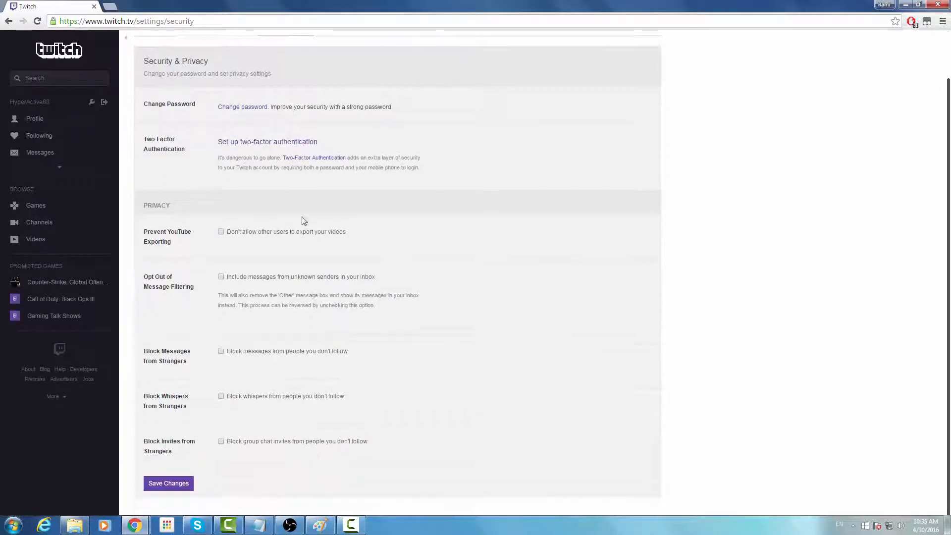
{"action": "scroll", "coordinate": [283, 248], "scroll_direction": "up", "scroll_amount": 3}
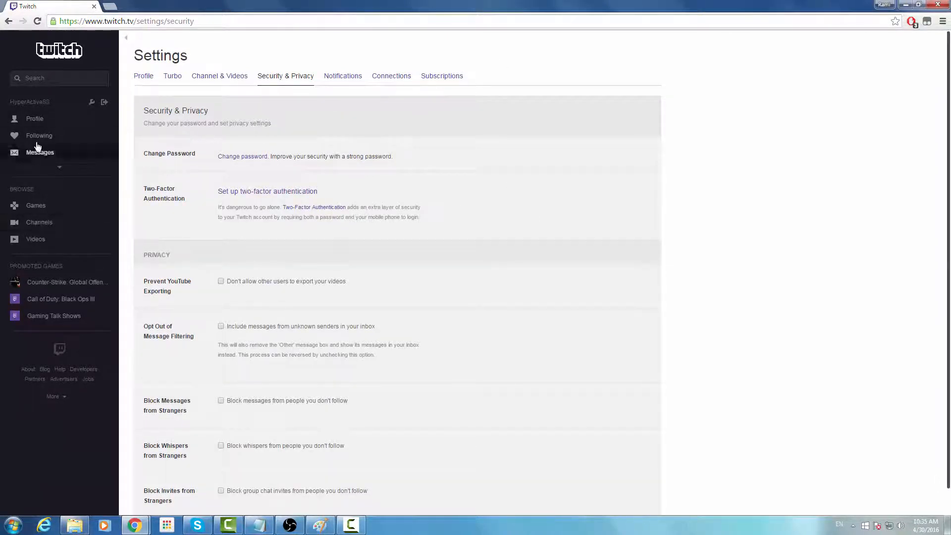
Step: Open the channel's Twitch profile page and look through its past broadcasts
{"action": "left_click", "coordinate": [50, 129]}
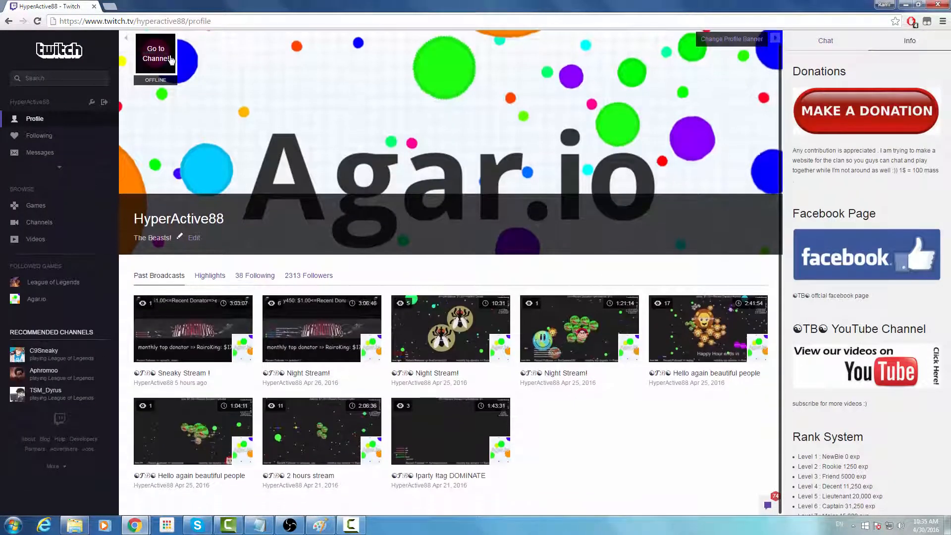
{"action": "scroll", "coordinate": [213, 200], "scroll_direction": "down", "scroll_amount": 2}
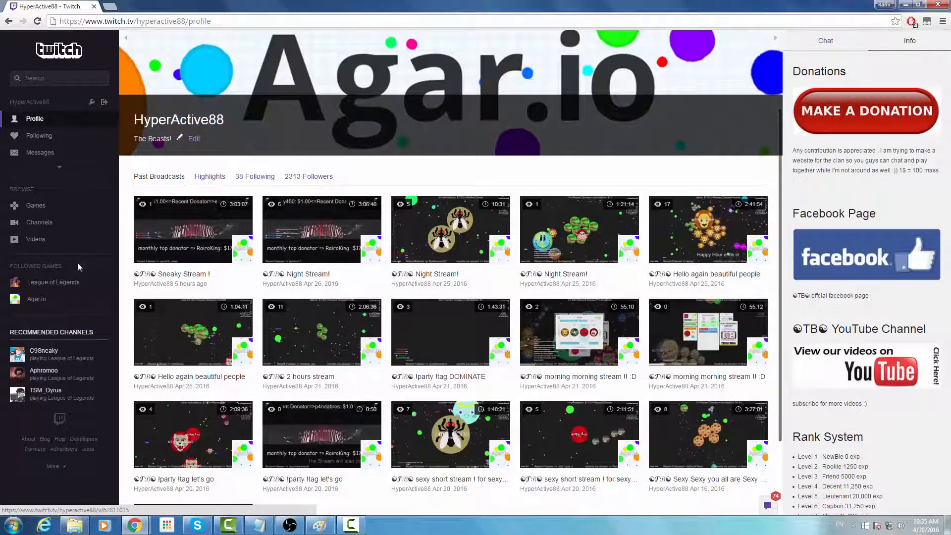
{"action": "scroll", "coordinate": [429, 353], "scroll_direction": "down", "scroll_amount": 1}
{"action": "scroll", "coordinate": [429, 352], "scroll_direction": "down", "scroll_amount": 1}
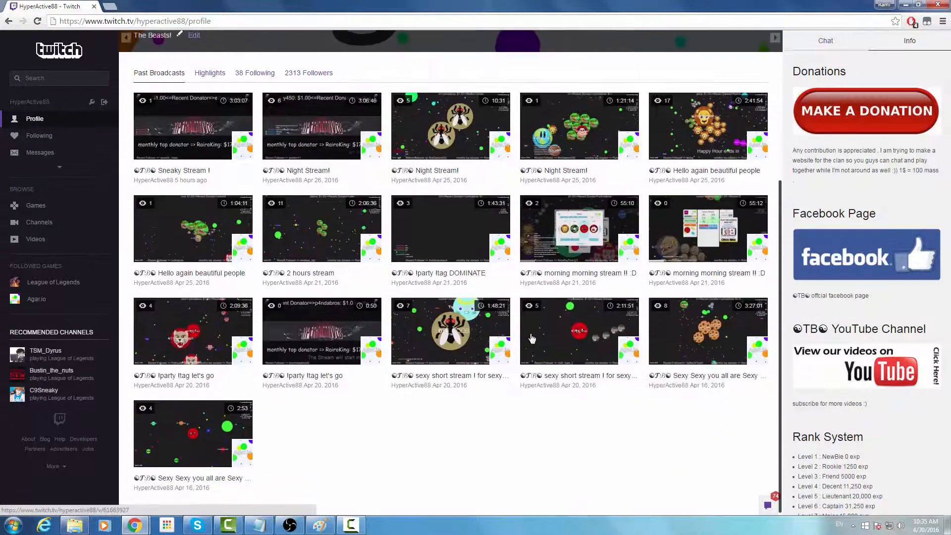
{"action": "scroll", "coordinate": [346, 298], "scroll_direction": "up", "scroll_amount": 5}
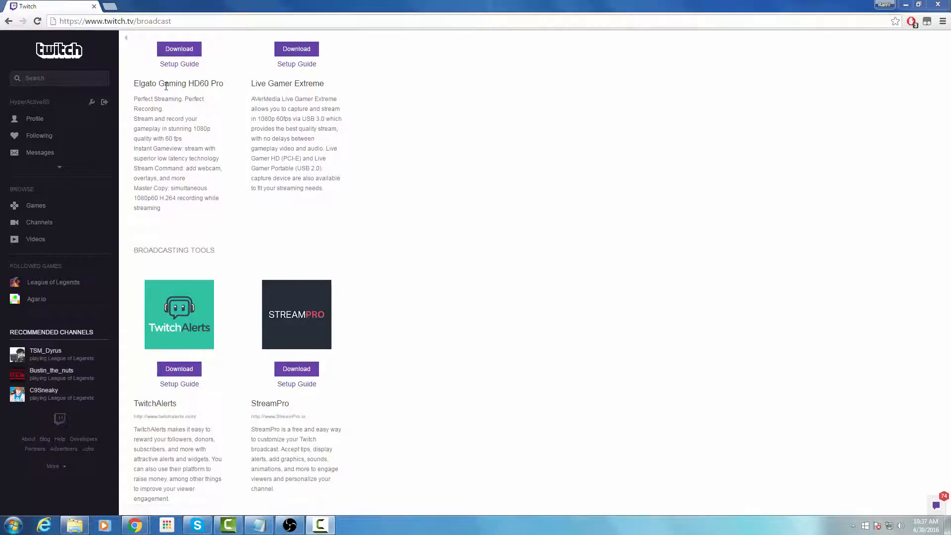
Step: Highlight the Broadcasting Tools heading on Twitch's broadcast page, and open the channel's profile page in a new tab
{"action": "left_click_drag", "start_coordinate": [139, 250], "coordinate": [258, 247]}
{"action": "left_click", "coordinate": [259, 246]}
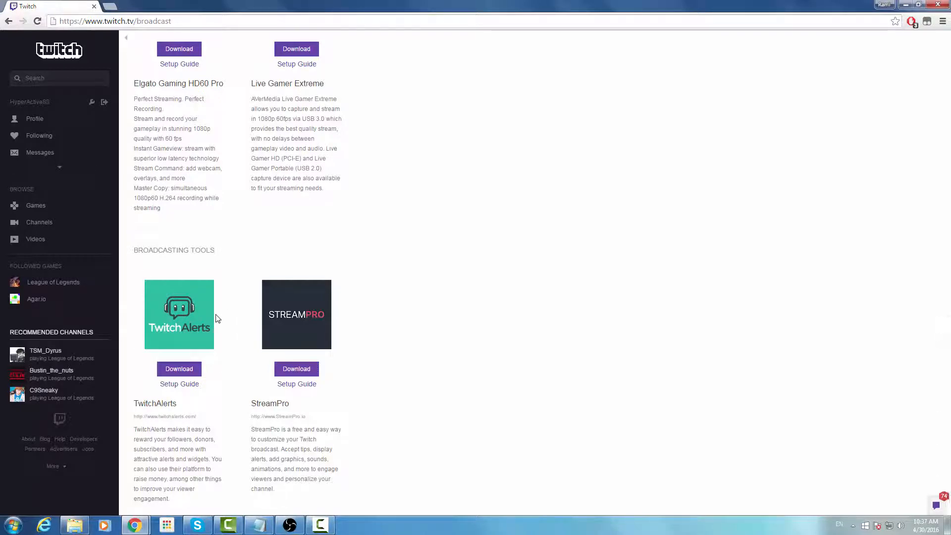
{"action": "left_click", "coordinate": [85, 119]}
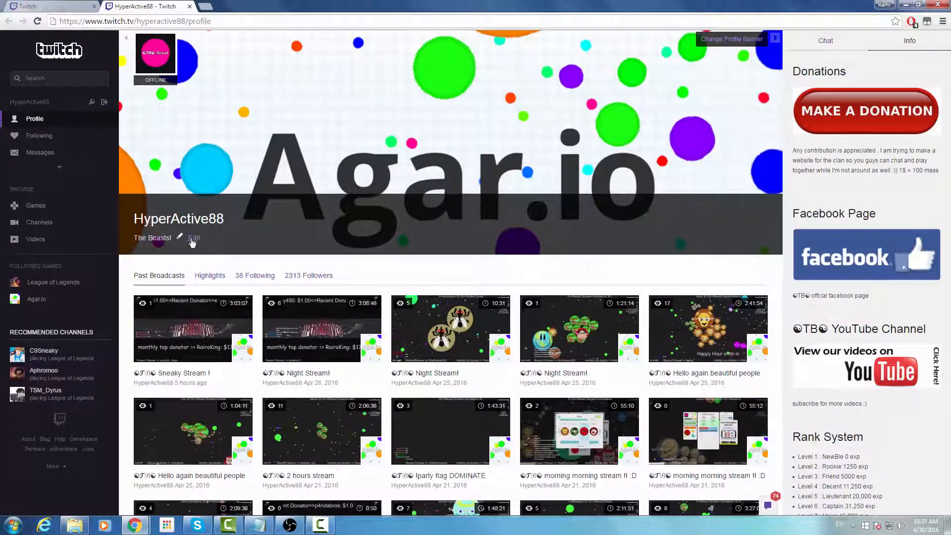
Step: Open the Twitch channel page from the profile, highlight the stream title, and examine the game line and the offline video banner
{"action": "left_click", "coordinate": [163, 69]}
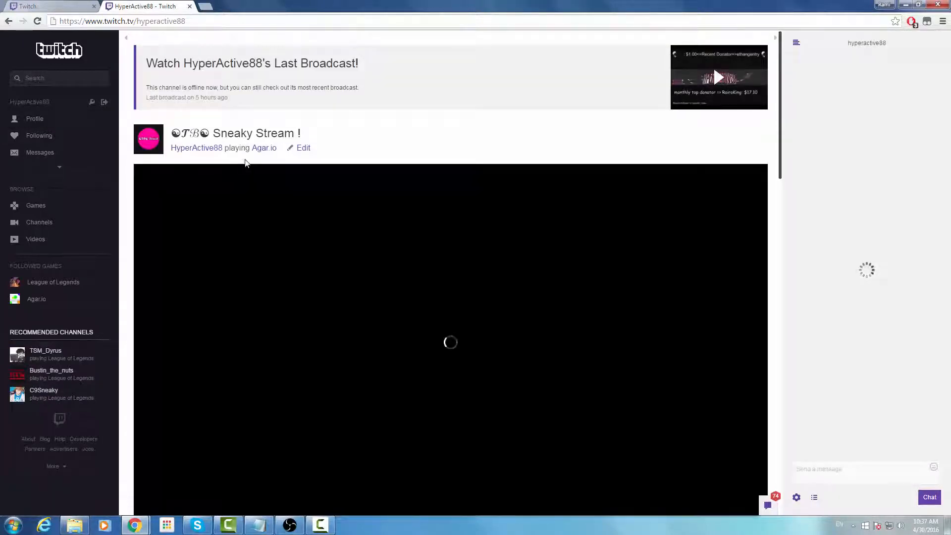
{"action": "mouse_move", "coordinate": [212, 133]}
{"action": "left_mouse_down"}
{"action": "mouse_move", "coordinate": [329, 132]}
{"action": "mouse_move", "coordinate": [310, 131]}
{"action": "left_mouse_up"}
{"action": "left_click", "coordinate": [309, 128]}
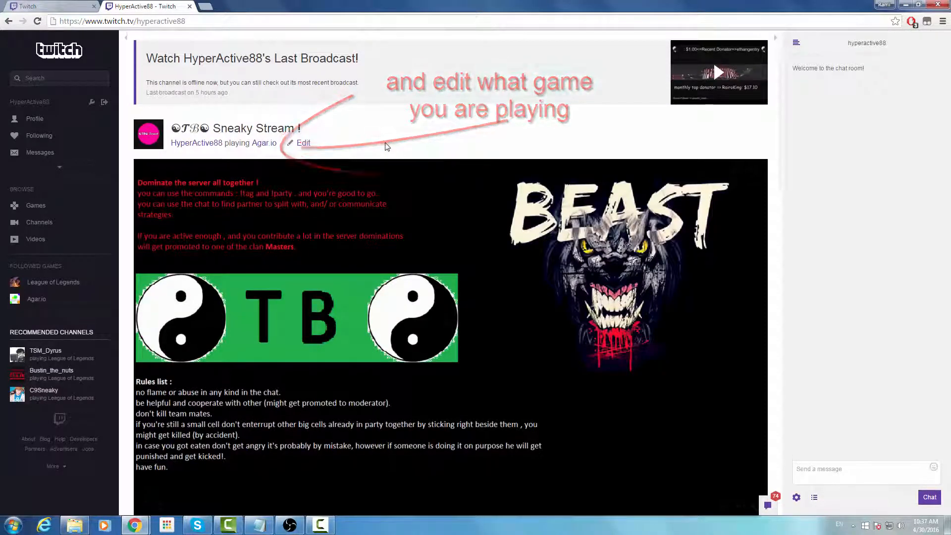
{"action": "scroll", "coordinate": [384, 144], "scroll_direction": "down", "scroll_amount": 3}
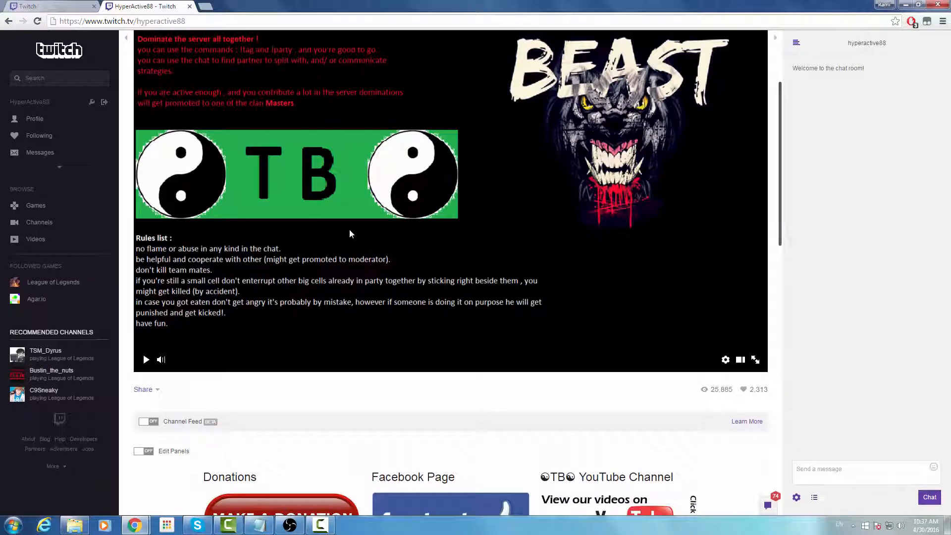
{"action": "scroll", "coordinate": [344, 230], "scroll_direction": "up", "scroll_amount": 2}
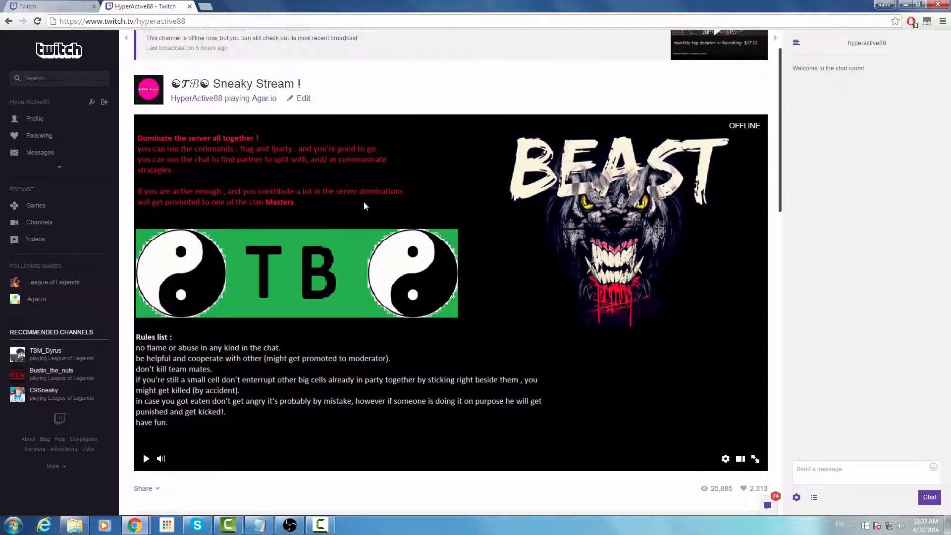
{"action": "scroll", "coordinate": [377, 233], "scroll_direction": "down", "scroll_amount": 4}
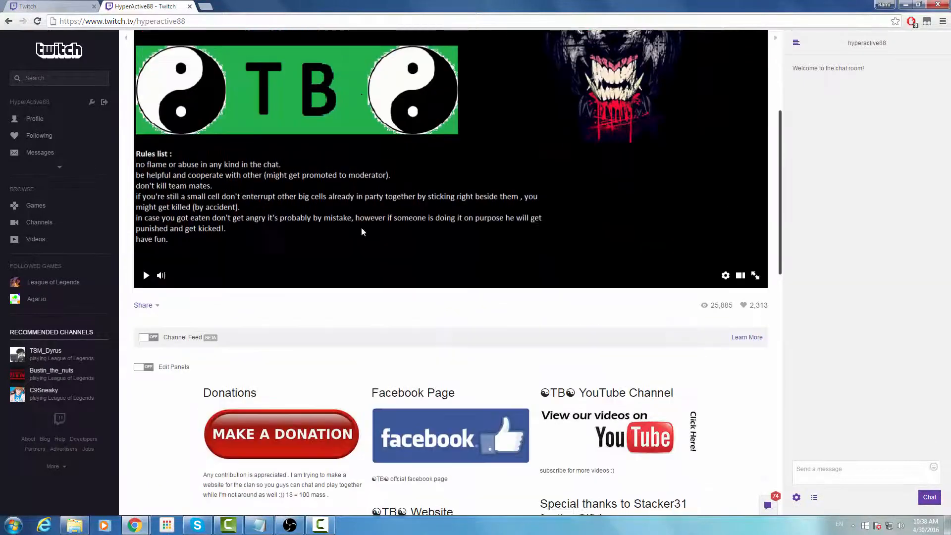
{"action": "scroll", "coordinate": [362, 227], "scroll_direction": "up", "scroll_amount": 3}
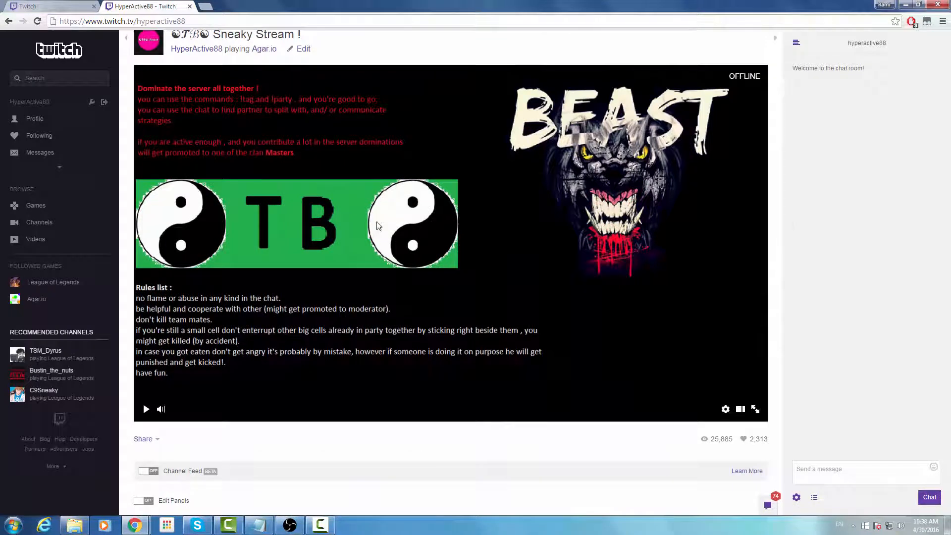
{"action": "scroll", "coordinate": [316, 153], "scroll_direction": "up", "scroll_amount": 1}
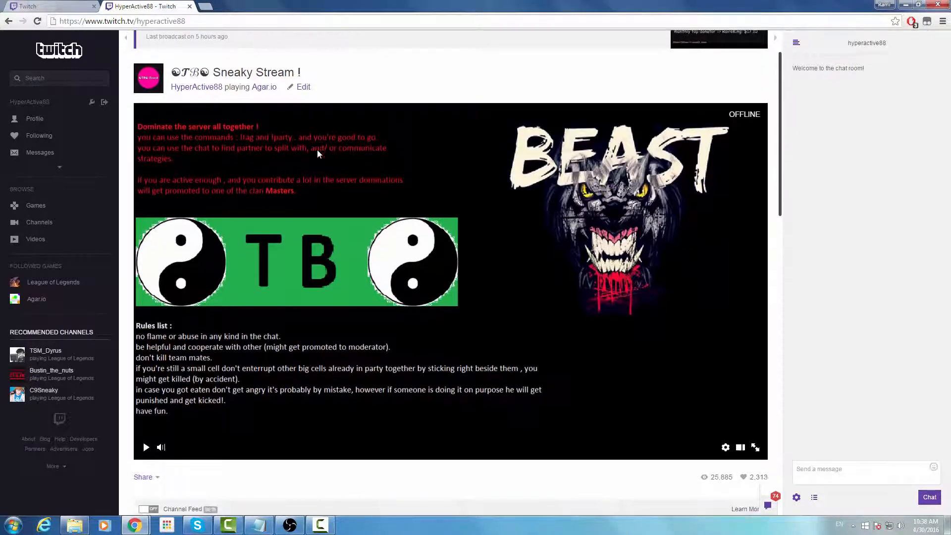
Step: Look through the channel's information panels below the video player, highlighting part of the Chat Rules panel
{"action": "scroll", "coordinate": [317, 150], "scroll_direction": "down", "scroll_amount": 5}
{"action": "scroll", "coordinate": [149, 250], "scroll_direction": "down", "scroll_amount": 2}
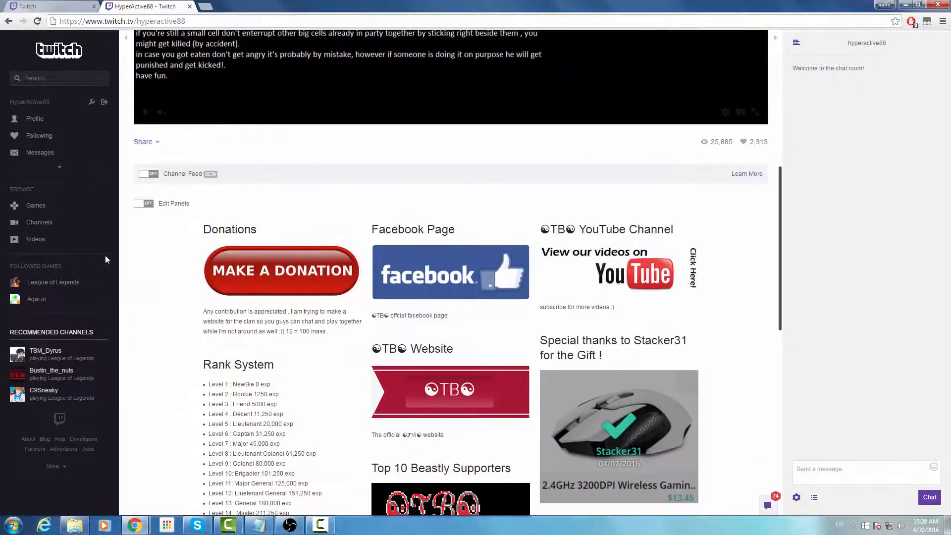
{"action": "scroll", "coordinate": [480, 412], "scroll_direction": "down", "scroll_amount": 1}
{"action": "scroll", "coordinate": [460, 347], "scroll_direction": "down", "scroll_amount": 4}
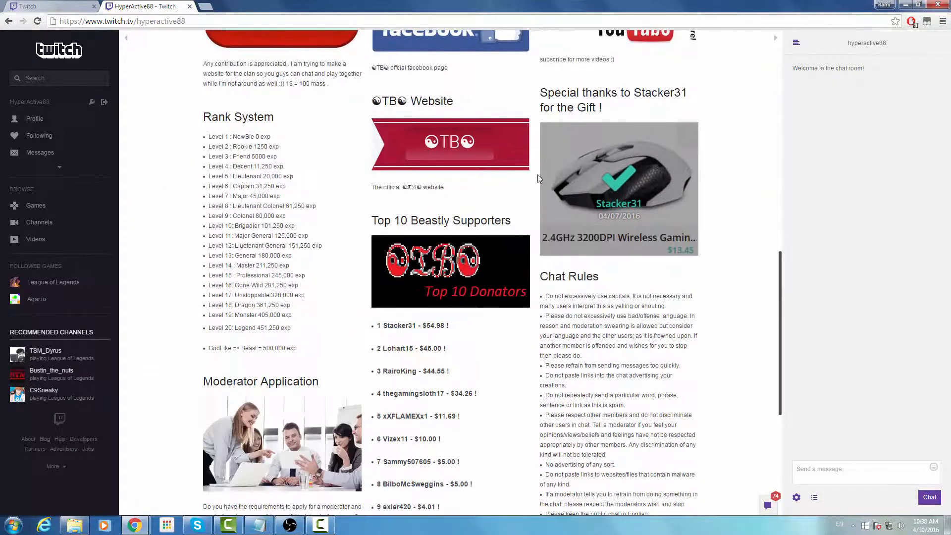
{"action": "scroll", "coordinate": [399, 232], "scroll_direction": "up", "scroll_amount": 2}
{"action": "scroll", "coordinate": [399, 232], "scroll_direction": "up", "scroll_amount": 1}
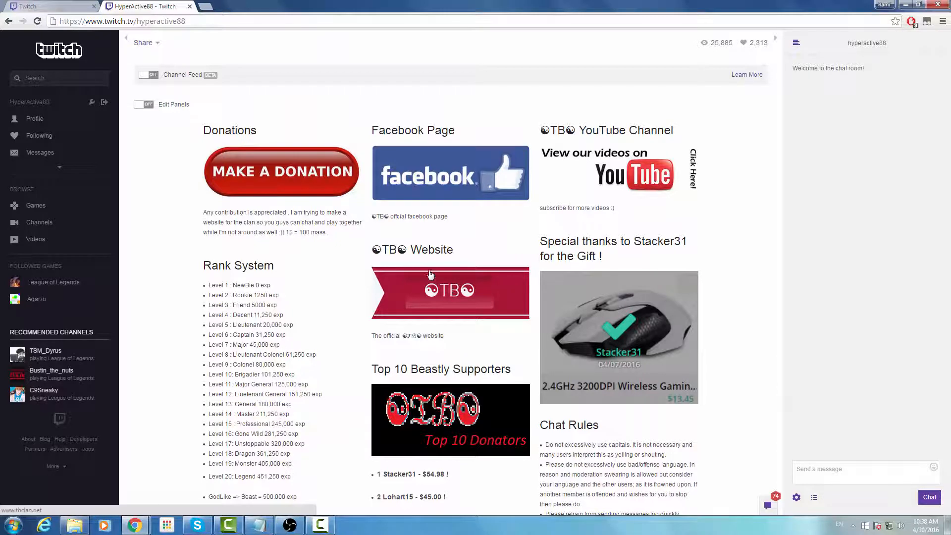
{"action": "scroll", "coordinate": [605, 326], "scroll_direction": "down", "scroll_amount": 3}
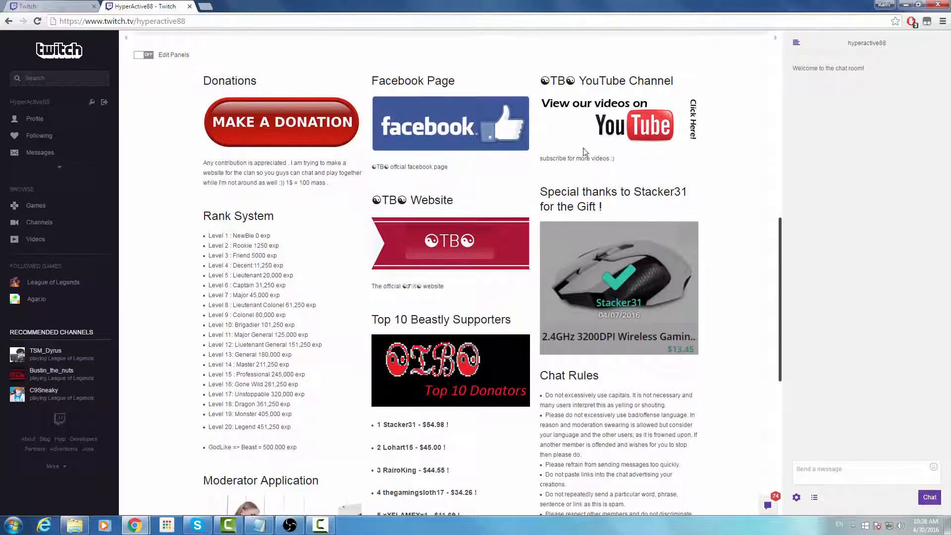
{"action": "scroll", "coordinate": [410, 249], "scroll_direction": "down", "scroll_amount": 4}
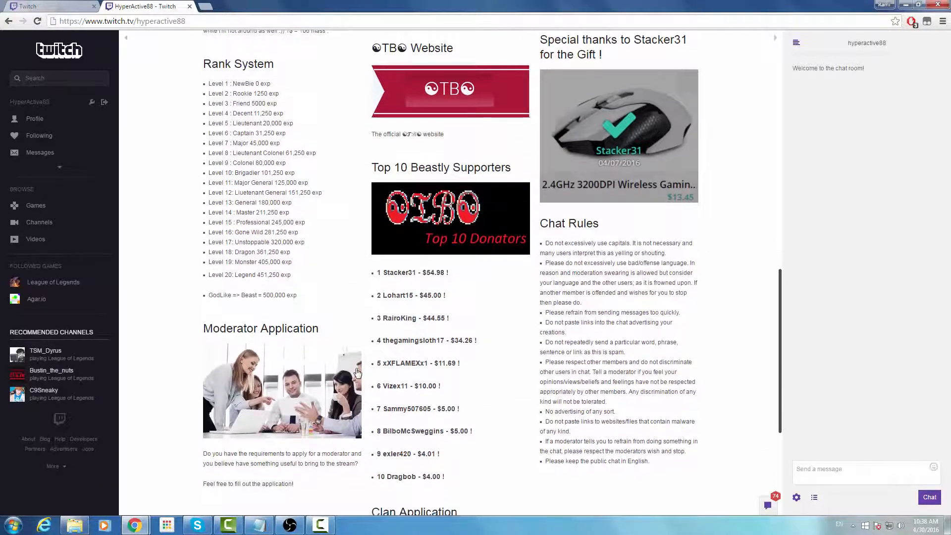
{"action": "left_click_drag", "start_coordinate": [561, 78], "coordinate": [619, 236]}
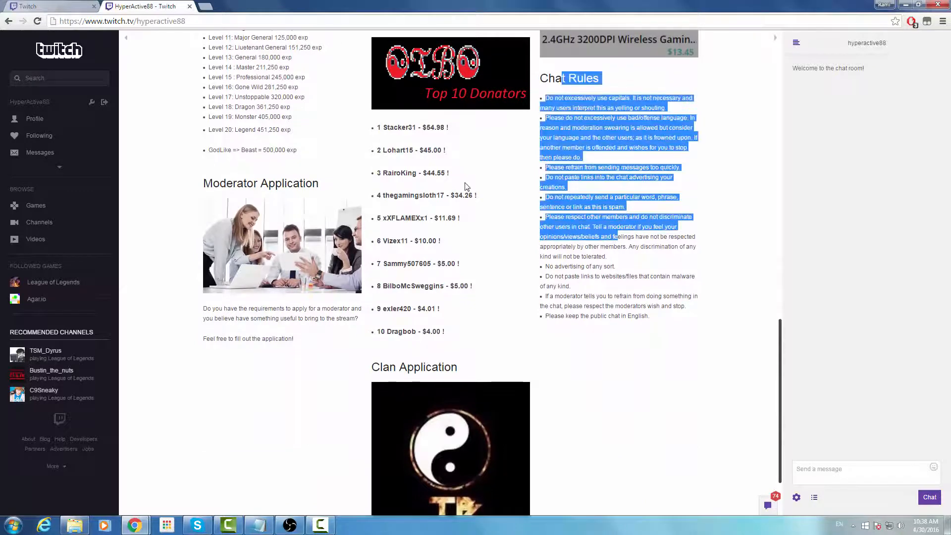
{"action": "scroll", "coordinate": [204, 190], "scroll_direction": "up", "scroll_amount": 5}
{"action": "scroll", "coordinate": [205, 190], "scroll_direction": "up", "scroll_amount": 4}
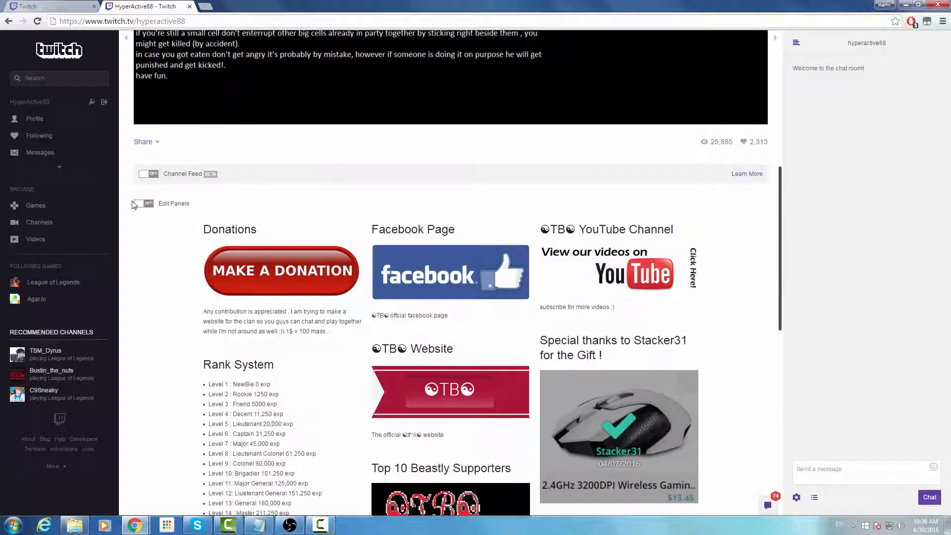
Step: Switch on Edit Panels, review the title, image, link and description fields of the panels, and switch panel editing off again
{"action": "left_click", "coordinate": [150, 208]}
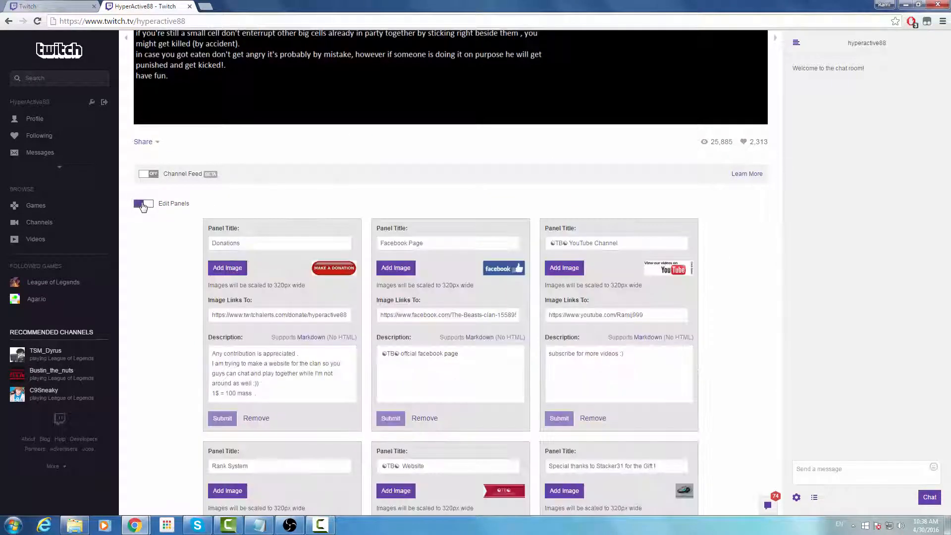
{"action": "scroll", "coordinate": [765, 490], "scroll_direction": "down", "scroll_amount": 2}
{"action": "scroll", "coordinate": [766, 493], "scroll_direction": "down", "scroll_amount": 2}
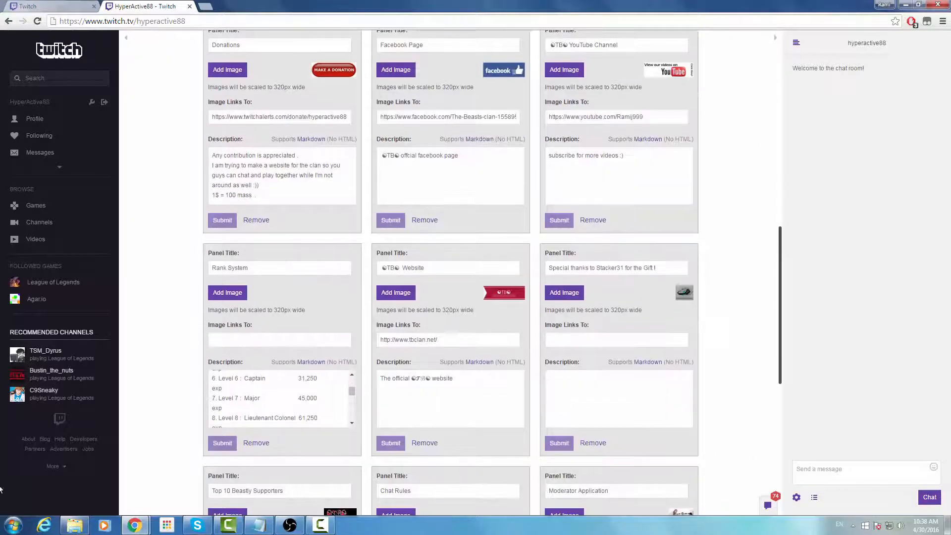
{"action": "scroll", "coordinate": [765, 493], "scroll_direction": "up", "scroll_amount": 4}
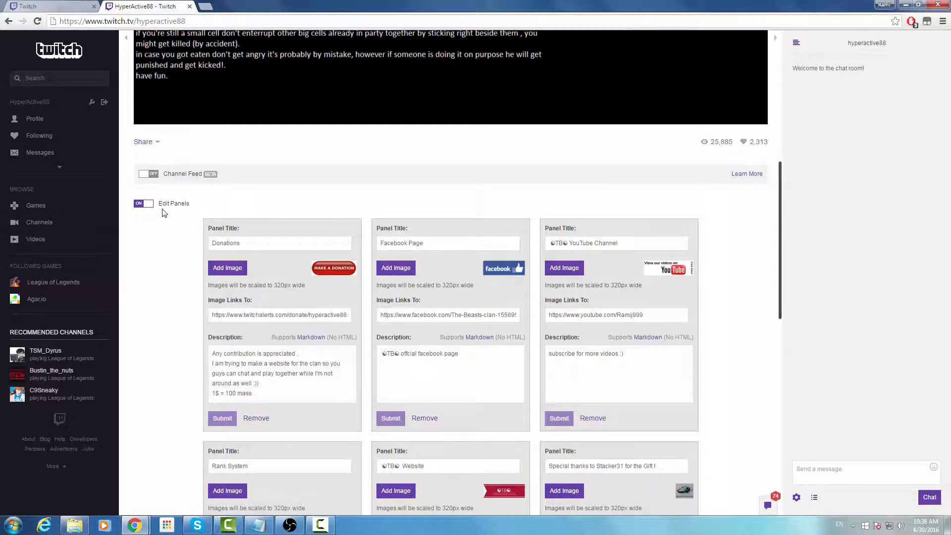
{"action": "left_click", "coordinate": [149, 203]}
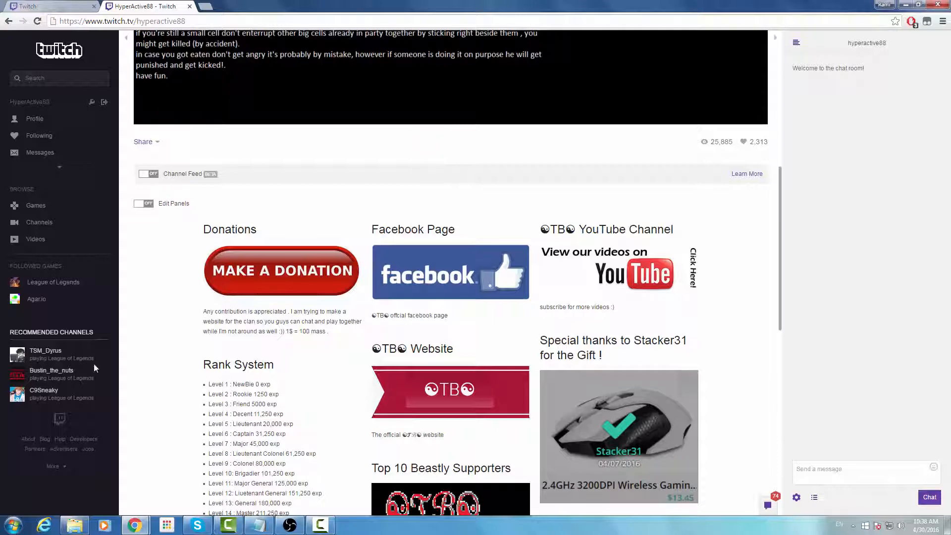
{"action": "middle_click", "coordinate": [162, 3]}
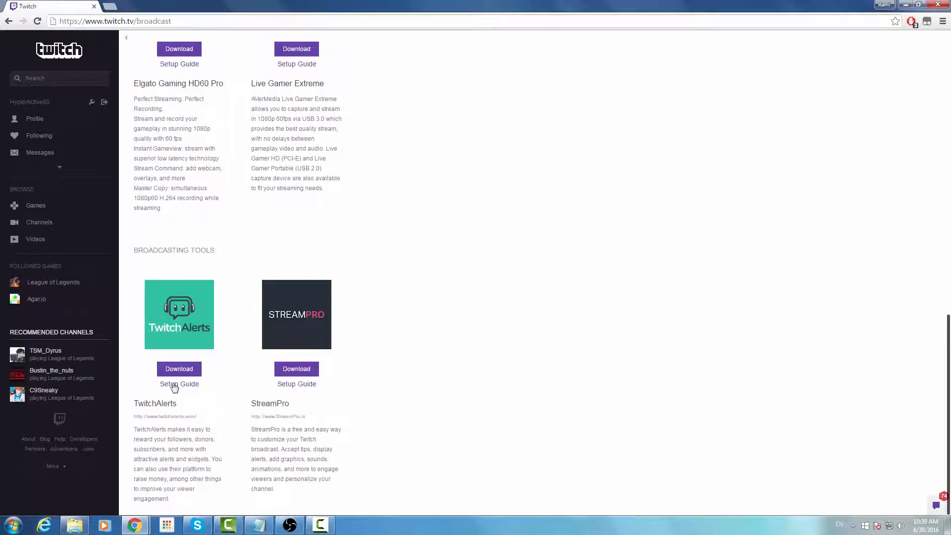
{"action": "left_click", "coordinate": [161, 17]}
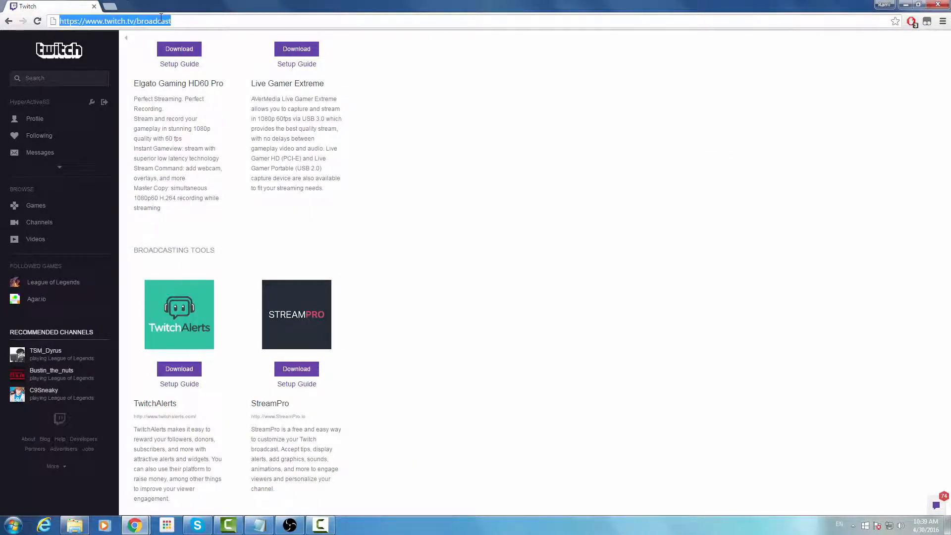
{"action": "type", "text": "tw"}
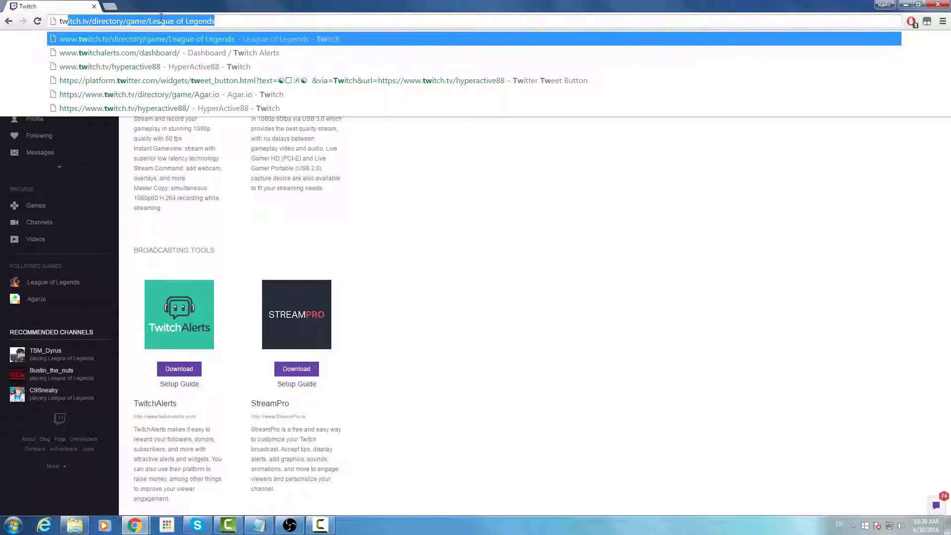
{"action": "key", "text": "Down"}
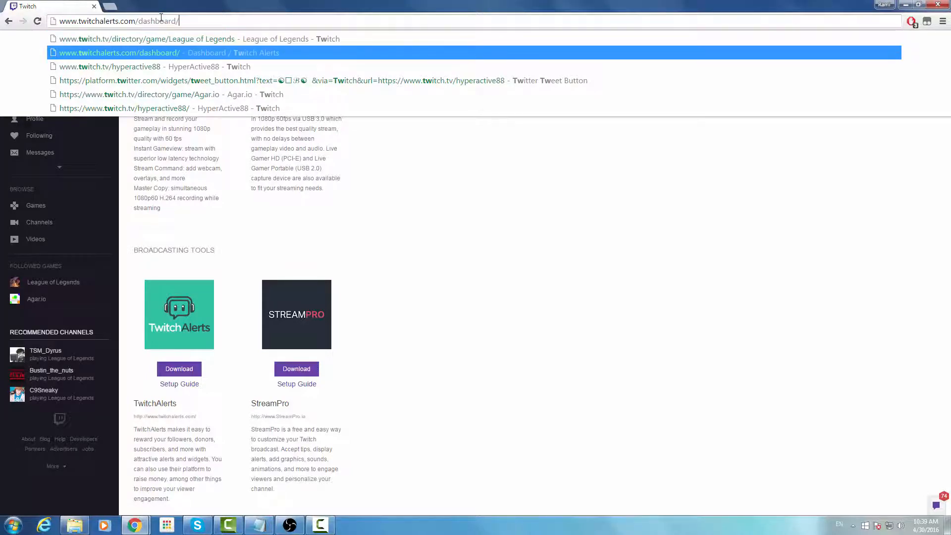
{"action": "key", "text": "BackSpace"}
{"action": "key", "text": "BackSpace"}
{"action": "key", "text": "BackSpace"}
{"action": "key", "text": "BackSpace"}
{"action": "key", "text": "BackSpace"}
{"action": "key", "text": "BackSpace"}
{"action": "key", "text": "BackSpace"}
{"action": "key", "text": "BackSpace"}
{"action": "key", "text": "BackSpace"}
{"action": "key", "text": "BackSpace"}
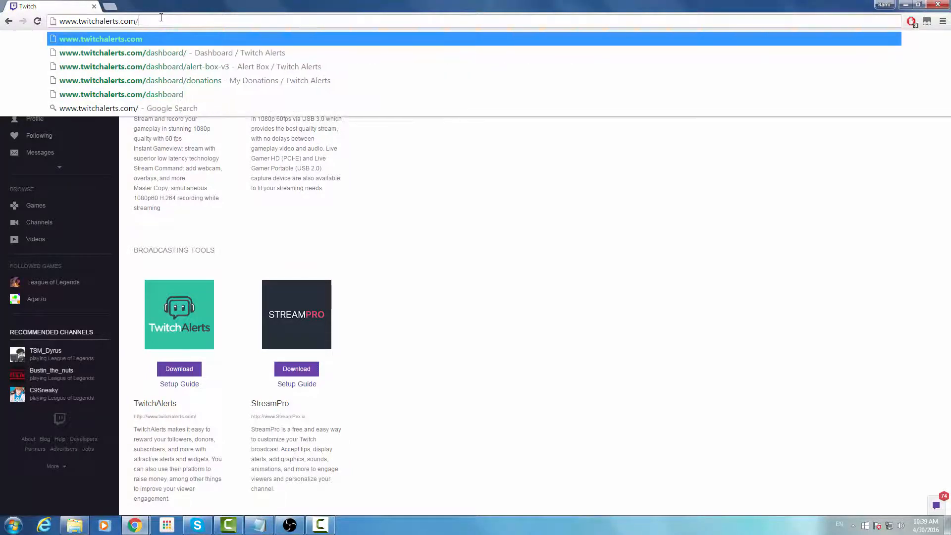
{"action": "key", "text": "Return"}
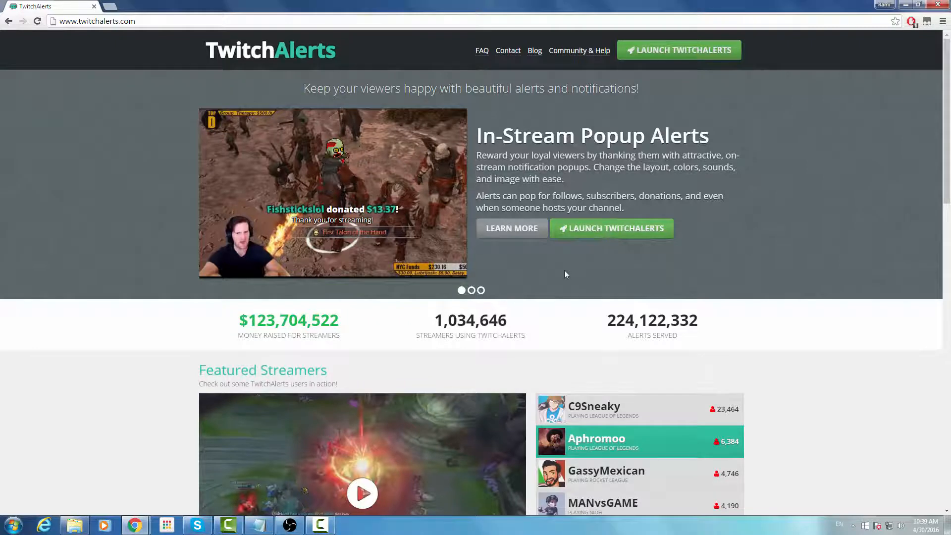
Step: Launch TwitchAlerts and examine the dashboard's statistics and the choices for the reporting period, leaving it on Day
{"action": "left_click", "coordinate": [627, 233]}
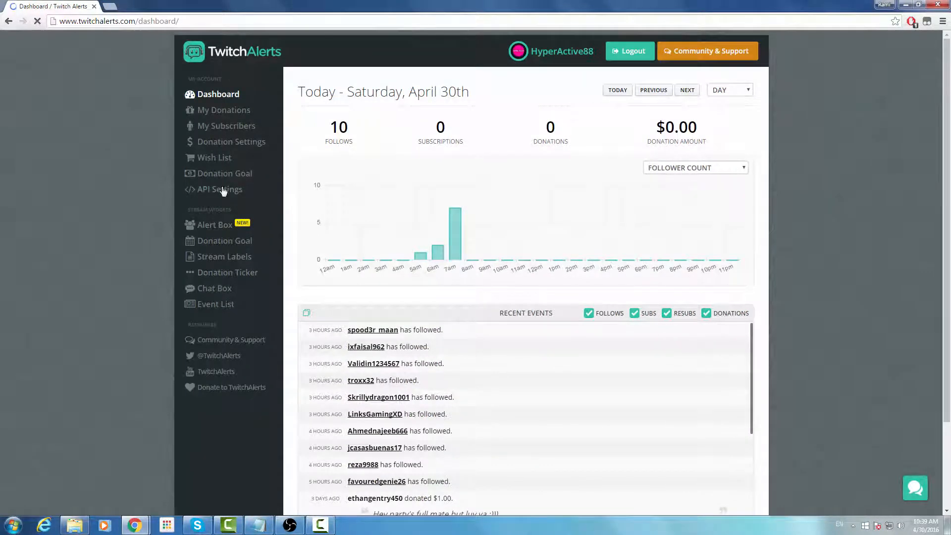
{"action": "scroll", "coordinate": [603, 157], "scroll_direction": "down", "scroll_amount": 1}
{"action": "left_click", "coordinate": [730, 94]}
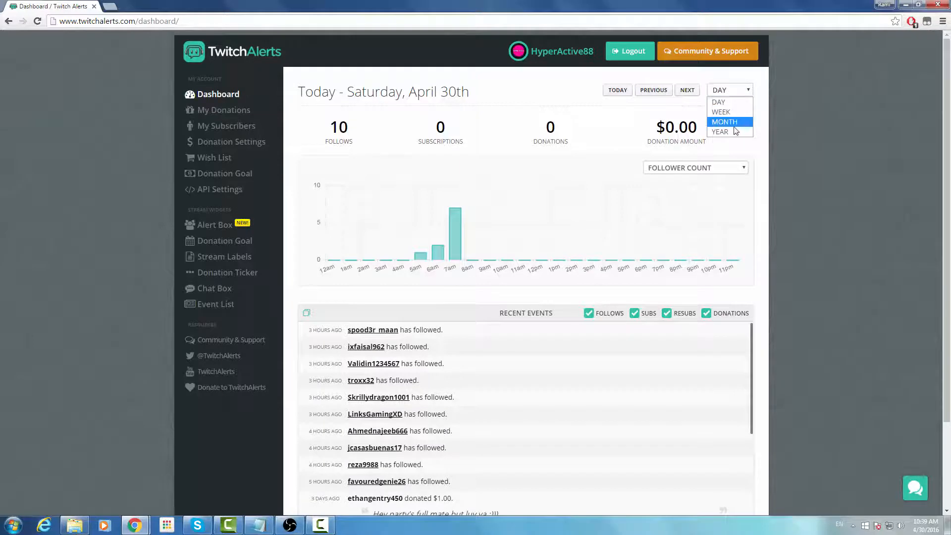
{"action": "left_click", "coordinate": [790, 174]}
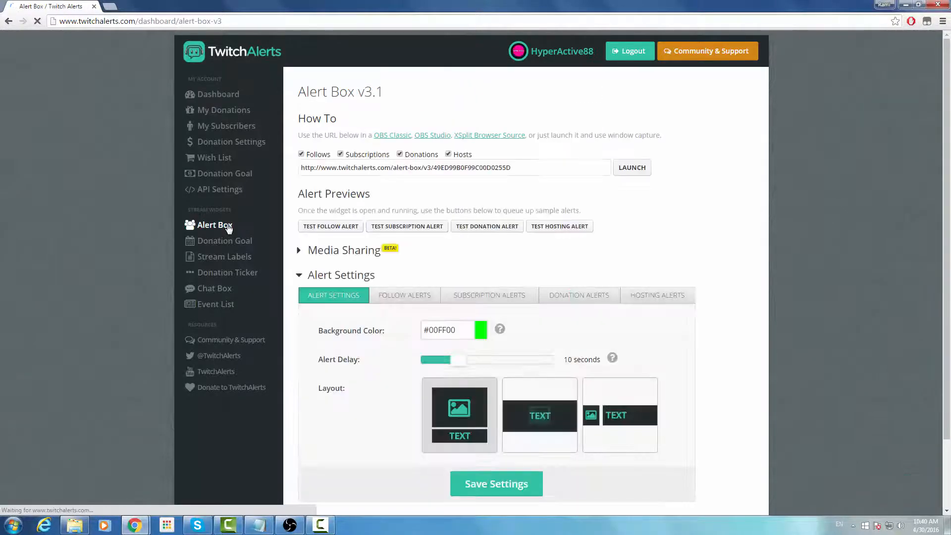
Step: Display the Alert Box's Follow Alerts settings and review the layout, animation, message template, image, sound and duration options
{"action": "scroll", "coordinate": [349, 212], "scroll_direction": "down", "scroll_amount": 2}
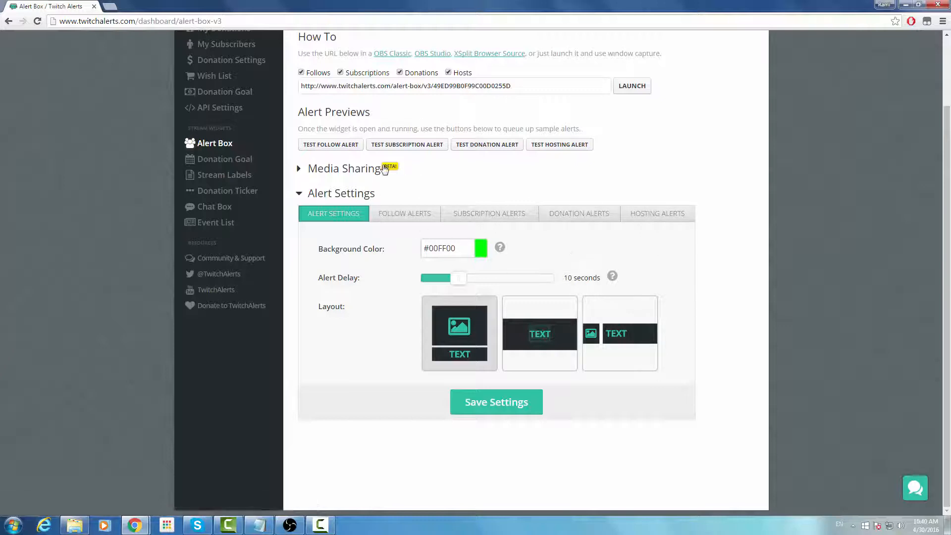
{"action": "left_click", "coordinate": [405, 218]}
{"action": "scroll", "coordinate": [407, 224], "scroll_direction": "down", "scroll_amount": 2}
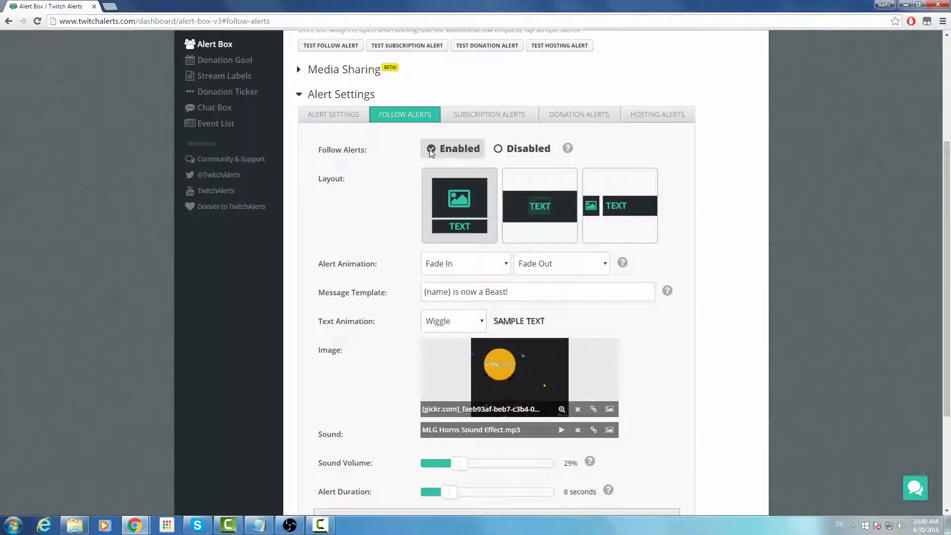
{"action": "scroll", "coordinate": [365, 206], "scroll_direction": "down", "scroll_amount": 1}
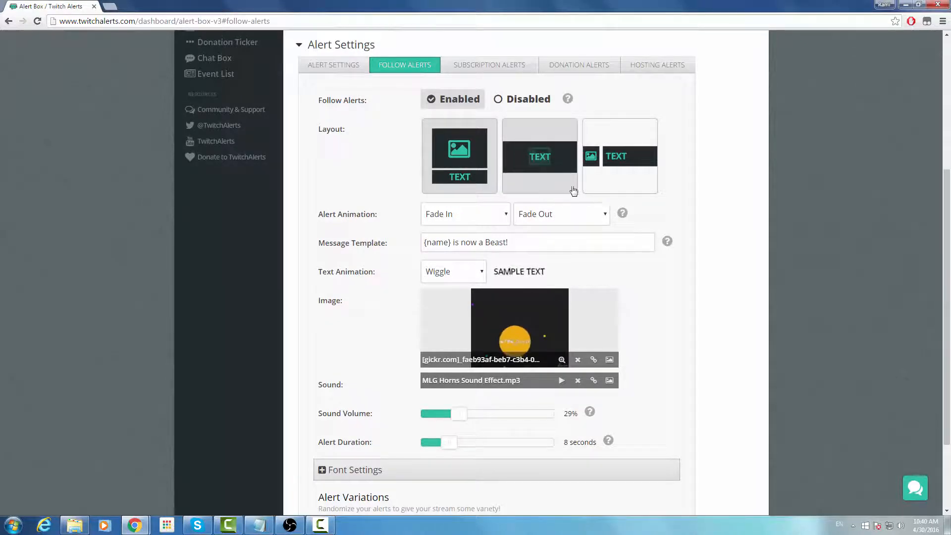
{"action": "scroll", "coordinate": [623, 193], "scroll_direction": "down", "scroll_amount": 1}
{"action": "scroll", "coordinate": [623, 193], "scroll_direction": "down", "scroll_amount": 1}
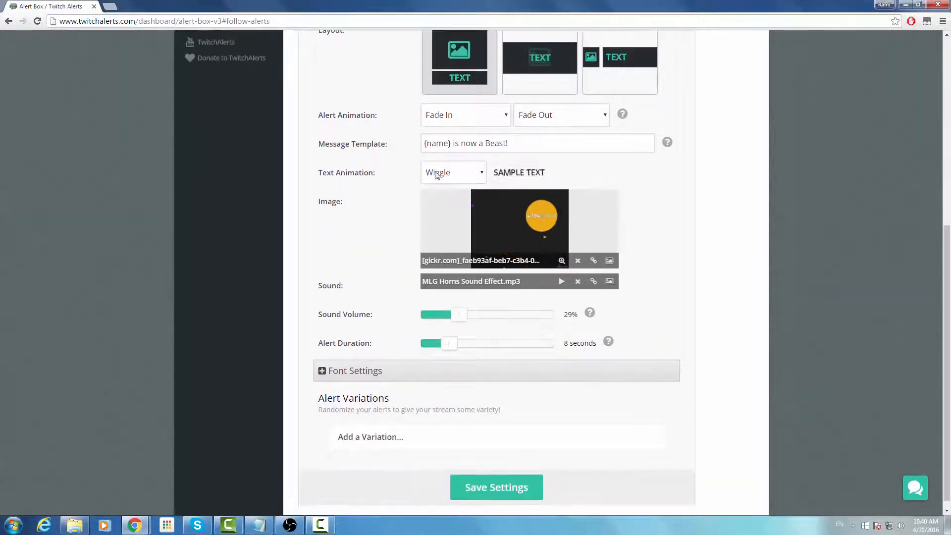
{"action": "scroll", "coordinate": [366, 166], "scroll_direction": "down", "scroll_amount": 1}
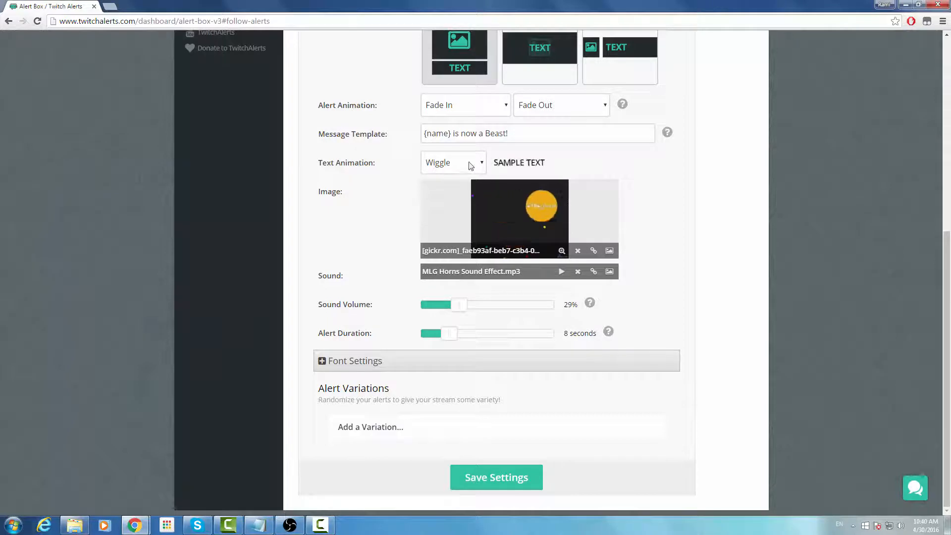
Step: Look at the Donation, Hosting and Subscription Alerts settings of the Alert Box, and return to the Follow Alerts options
{"action": "scroll", "coordinate": [517, 286], "scroll_direction": "up", "scroll_amount": 3}
{"action": "left_click", "coordinate": [579, 104]}
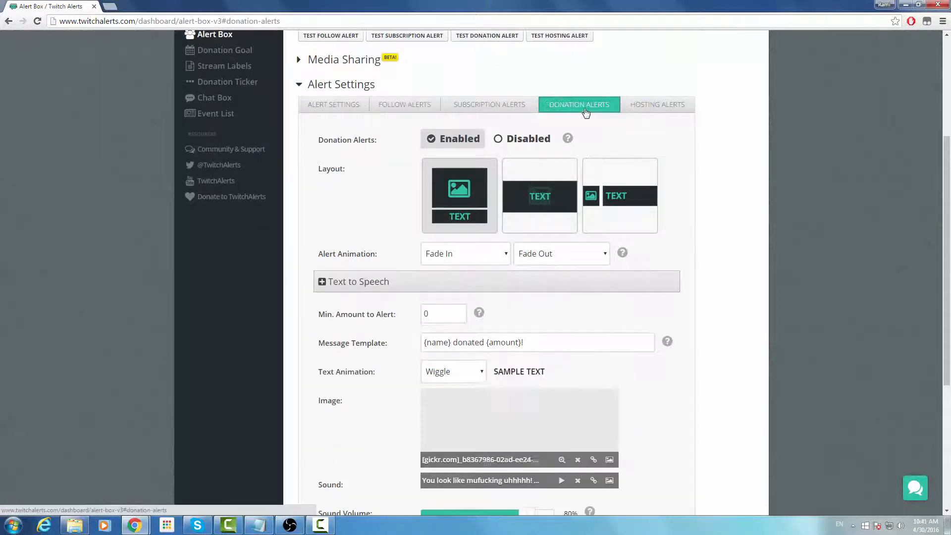
{"action": "left_click", "coordinate": [657, 104]}
{"action": "left_click", "coordinate": [490, 104]}
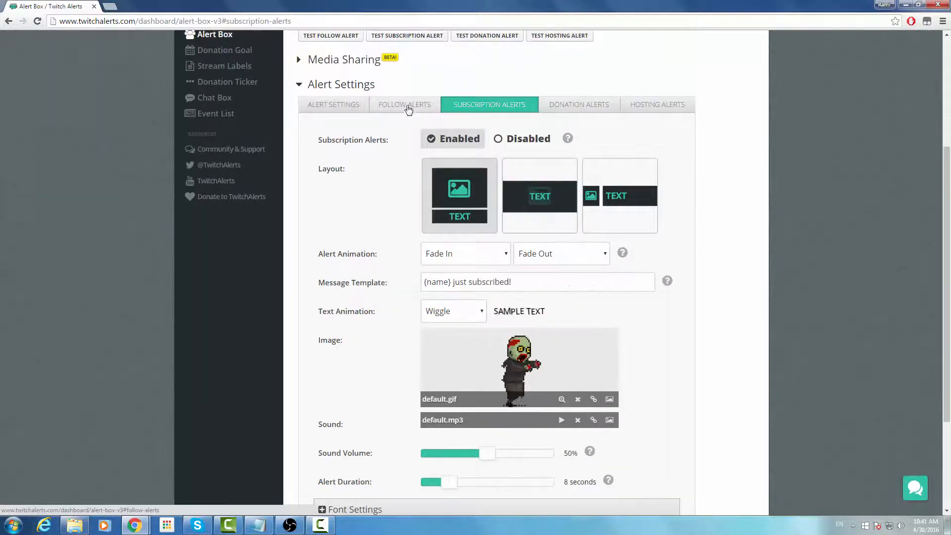
{"action": "left_click", "coordinate": [405, 105]}
{"action": "scroll", "coordinate": [648, 350], "scroll_direction": "down", "scroll_amount": 2}
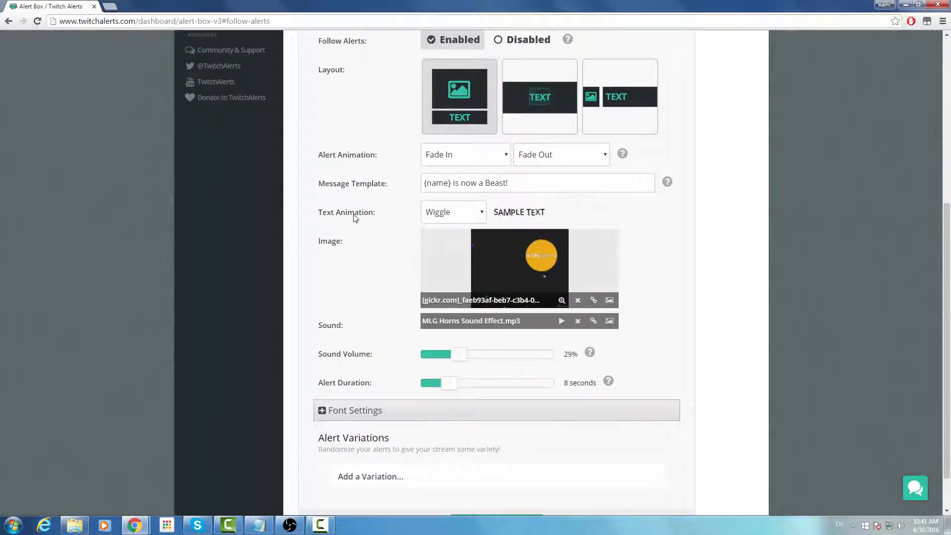
Step: Try the Wave text animation for the follow alerts and set it back to Wiggle
{"action": "left_click", "coordinate": [470, 214]}
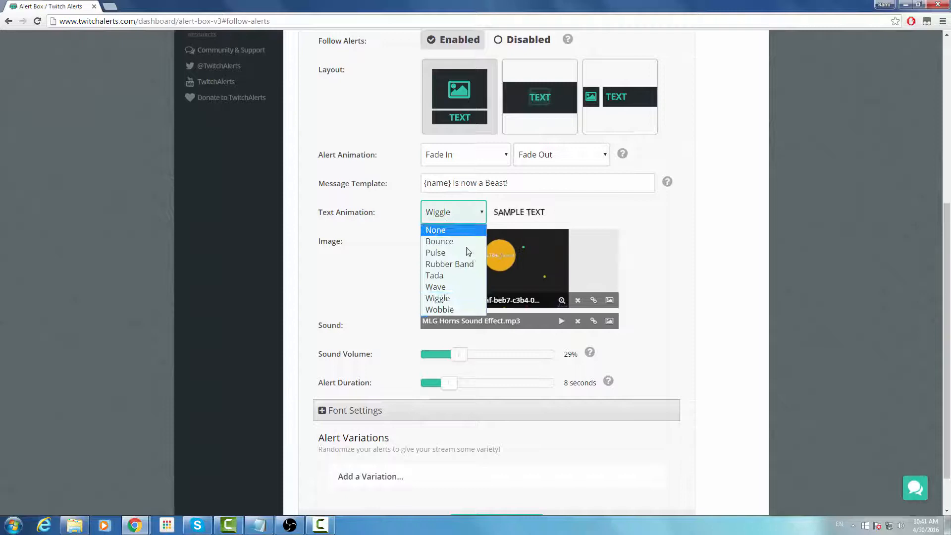
{"action": "left_click", "coordinate": [443, 287]}
{"action": "left_click", "coordinate": [456, 212]}
{"action": "left_click", "coordinate": [448, 297]}
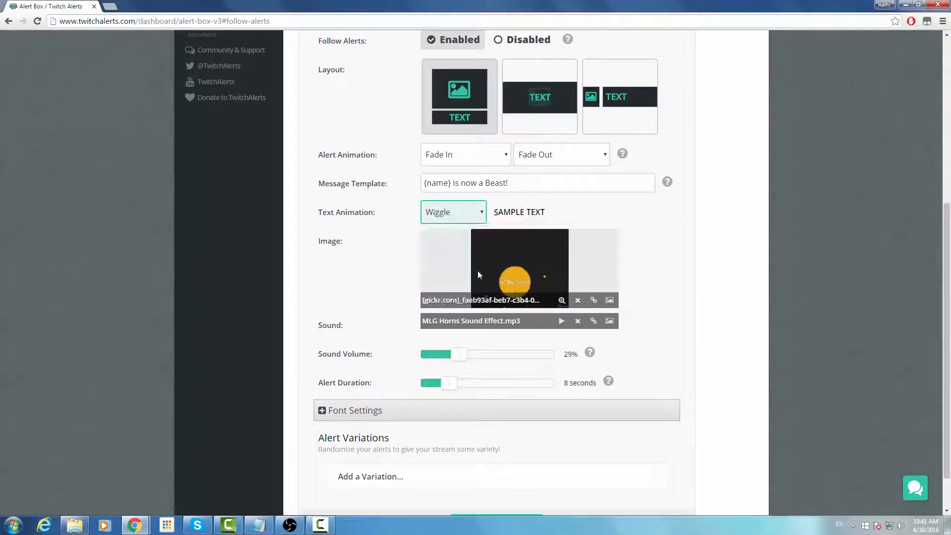
Step: Look over the rest of the Follow Alerts settings and locate the Alert Box's widget URL
{"action": "scroll", "coordinate": [629, 257], "scroll_direction": "down", "scroll_amount": 1}
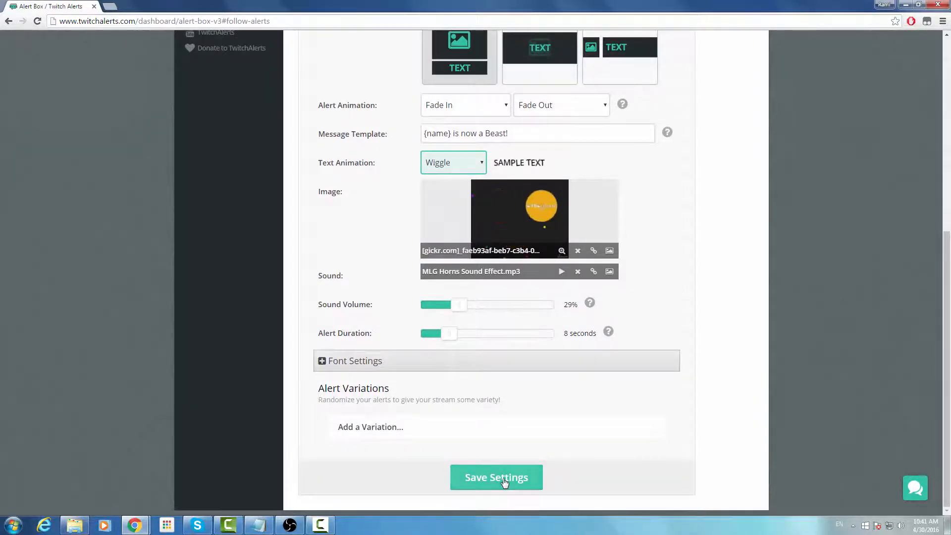
{"action": "scroll", "coordinate": [583, 331], "scroll_direction": "up", "scroll_amount": 5}
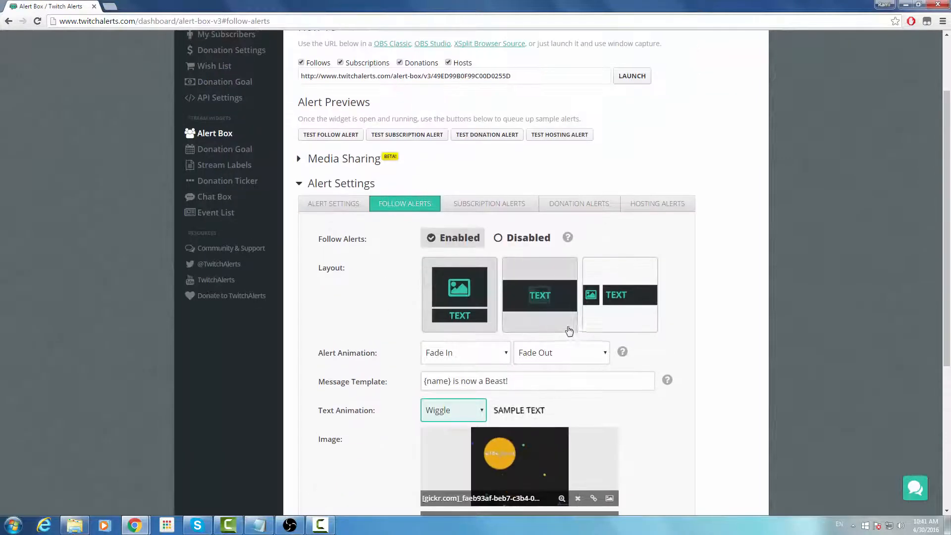
{"action": "scroll", "coordinate": [570, 327], "scroll_direction": "up", "scroll_amount": 2}
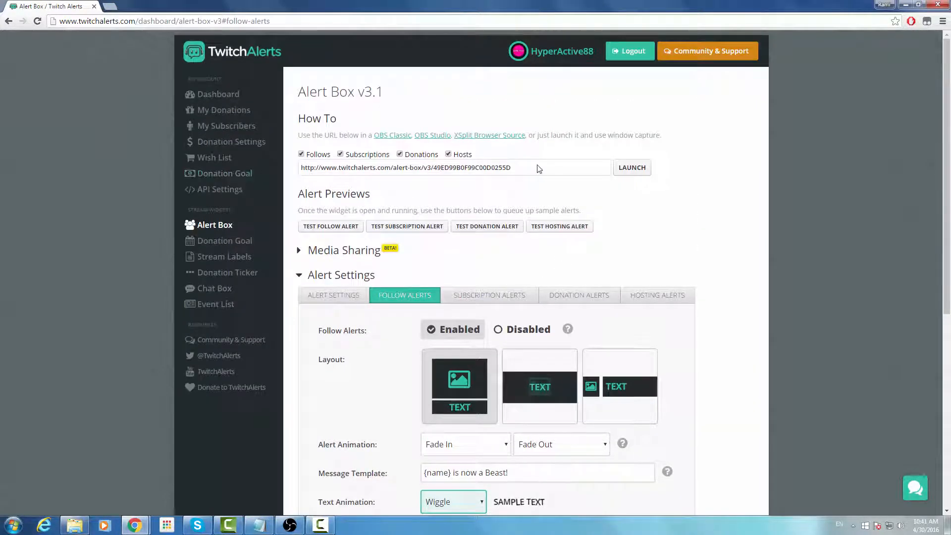
{"action": "left_click", "coordinate": [539, 169]}
{"action": "left_click", "coordinate": [829, 230]}
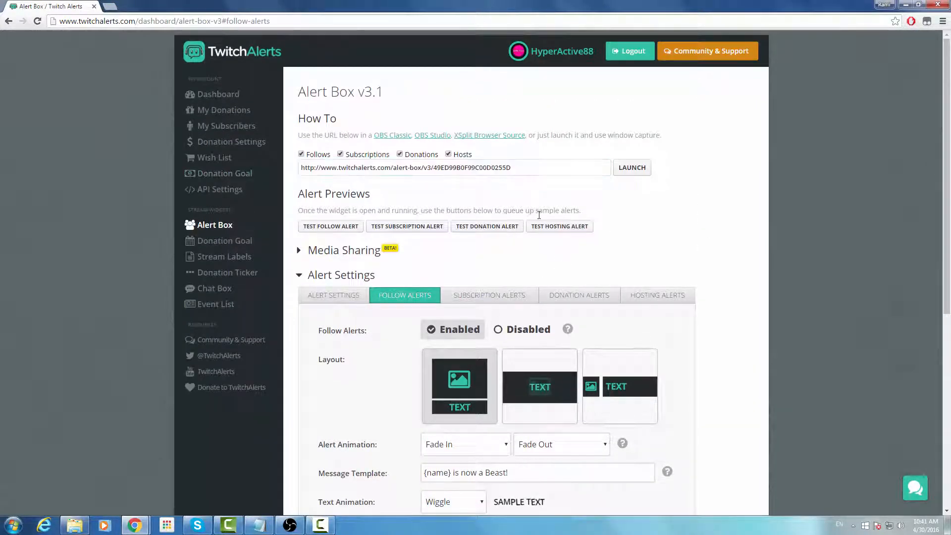
Step: Switch to Open Broadcaster Software and add a CLR Browser source named "twitch alerts" to the Twitch Stream scene
{"action": "left_click", "coordinate": [292, 525]}
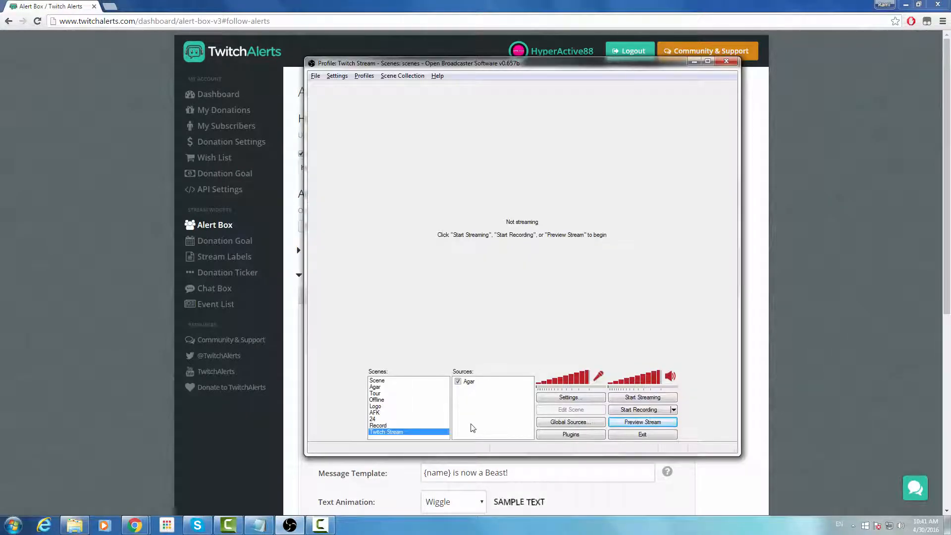
{"action": "right_click", "coordinate": [505, 406]}
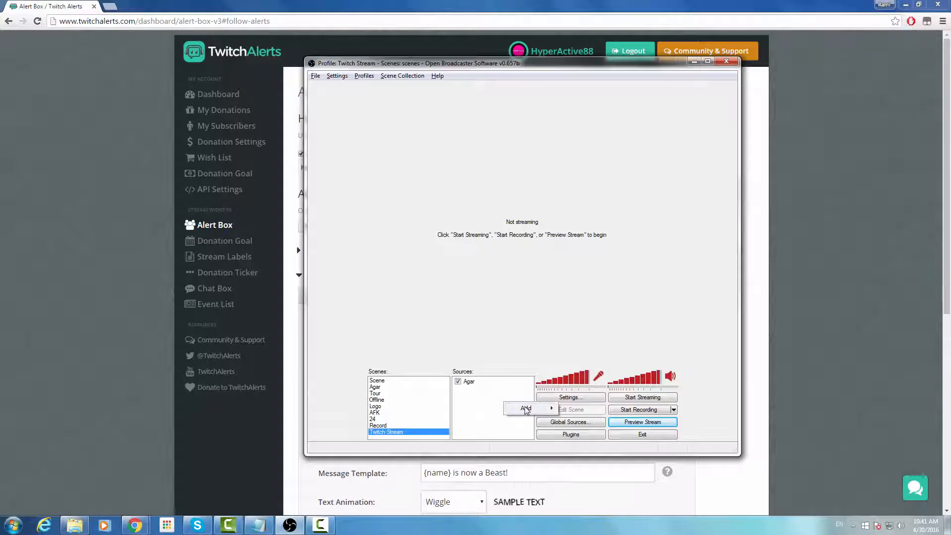
{"action": "mouse_move", "coordinate": [528, 410]}
{"action": "left_click", "coordinate": [589, 462]}
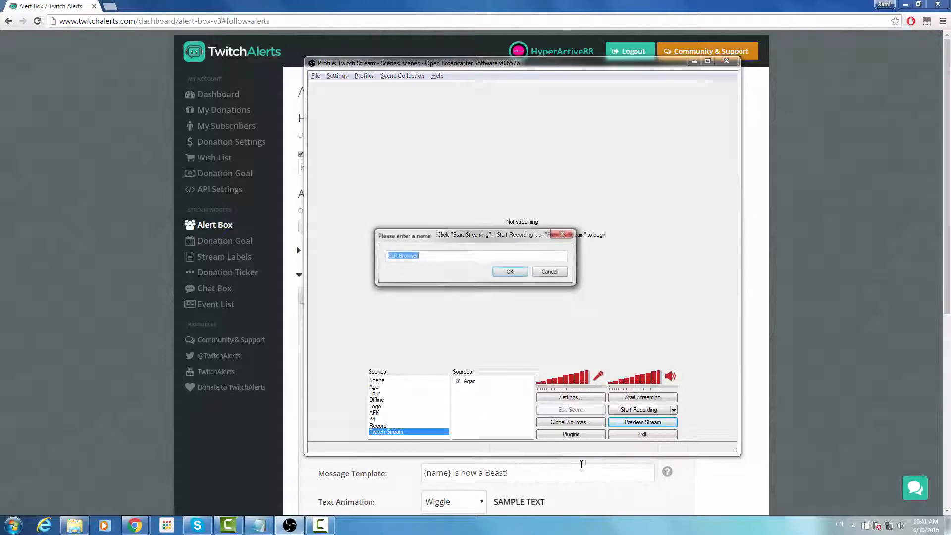
{"action": "type", "text": "twitch alerts"}
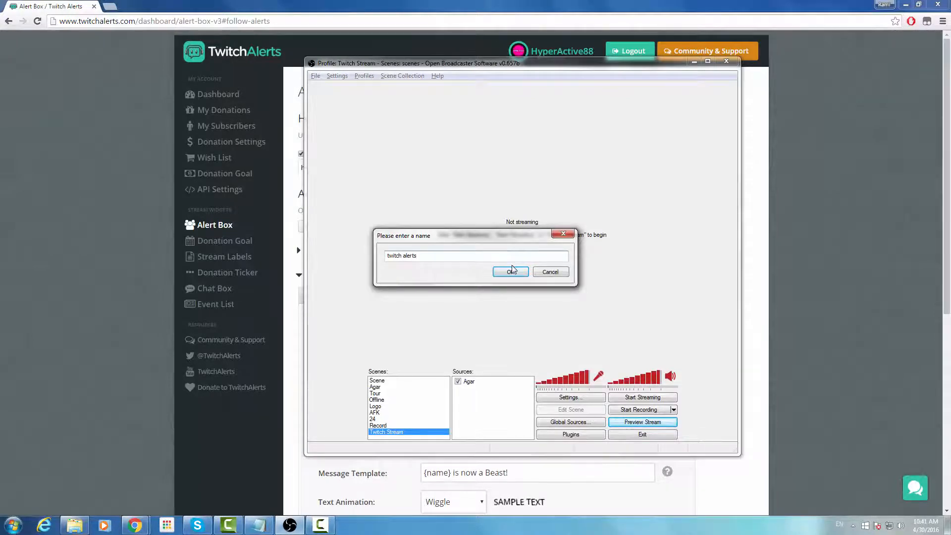
{"action": "left_click", "coordinate": [511, 271]}
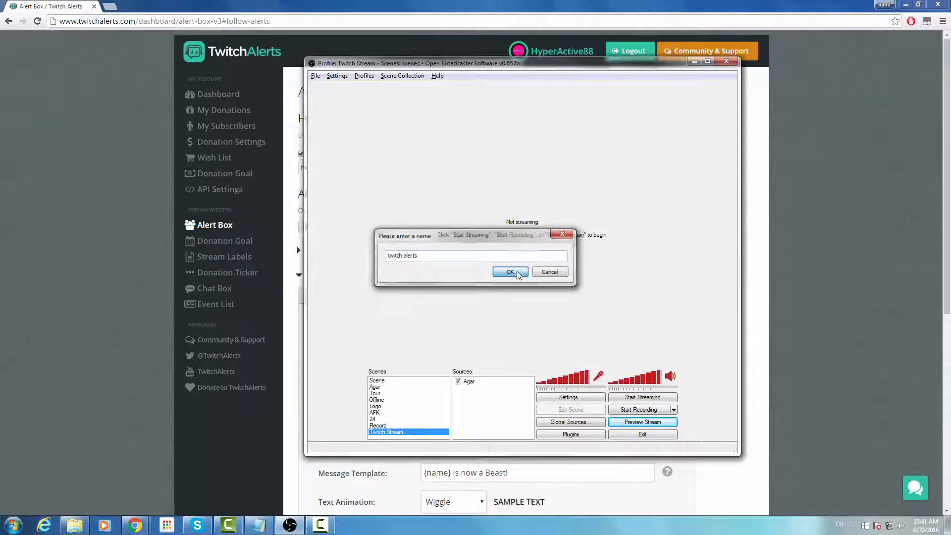
Step: Clear the default address from the new CLR Browser source's URL
{"action": "left_click_drag", "start_coordinate": [401, 200], "coordinate": [264, 217]}
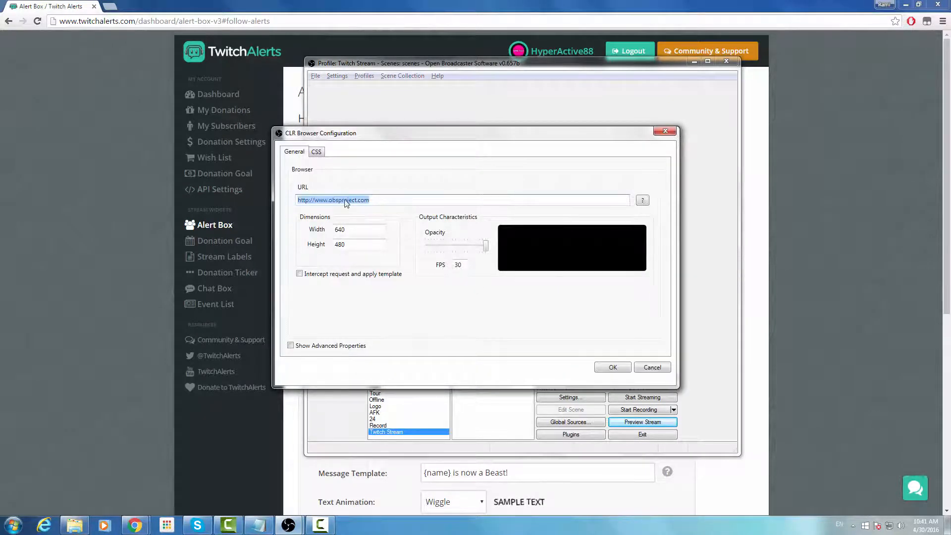
{"action": "left_click", "coordinate": [388, 200]}
{"action": "right_click", "coordinate": [388, 200]}
{"action": "left_click", "coordinate": [391, 226]}
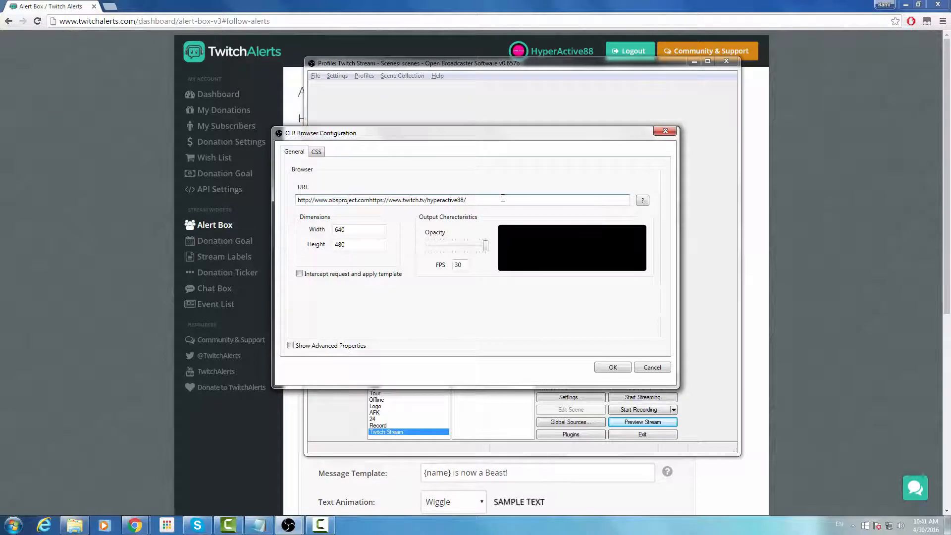
{"action": "key", "text": "ctrl+a"}
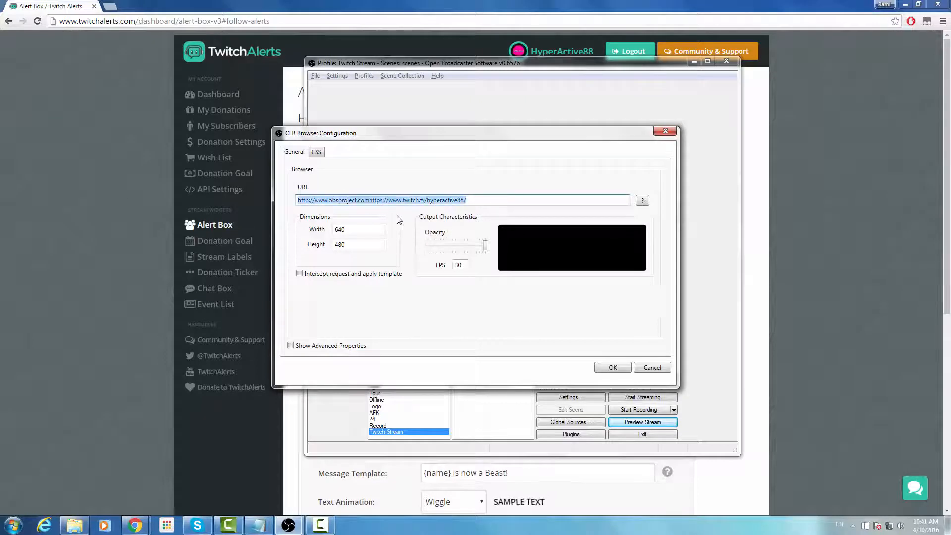
{"action": "key", "text": "BackSpace"}
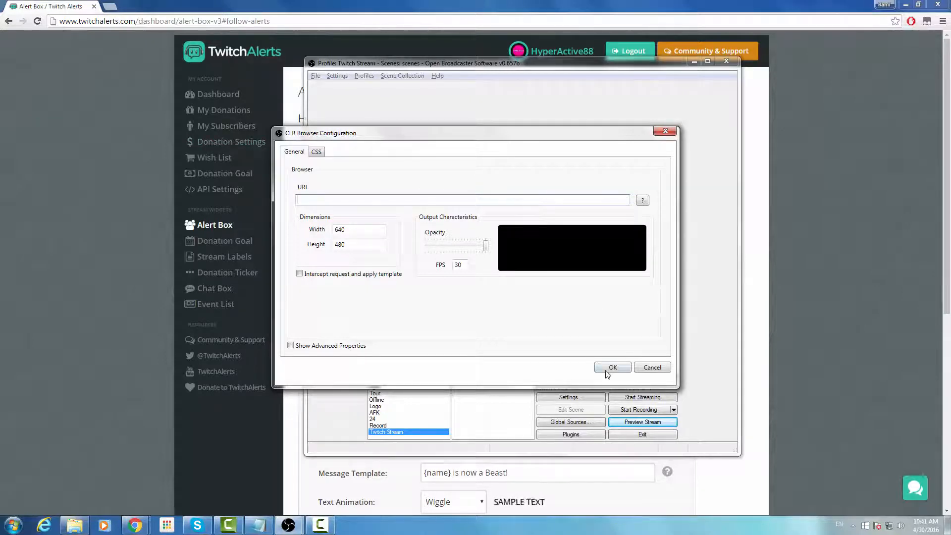
Step: Copy the Alert Box widget URL from TwitchAlerts, paste it as the CLR Browser source's URL, and accept the configuration
{"action": "left_click", "coordinate": [367, 2]}
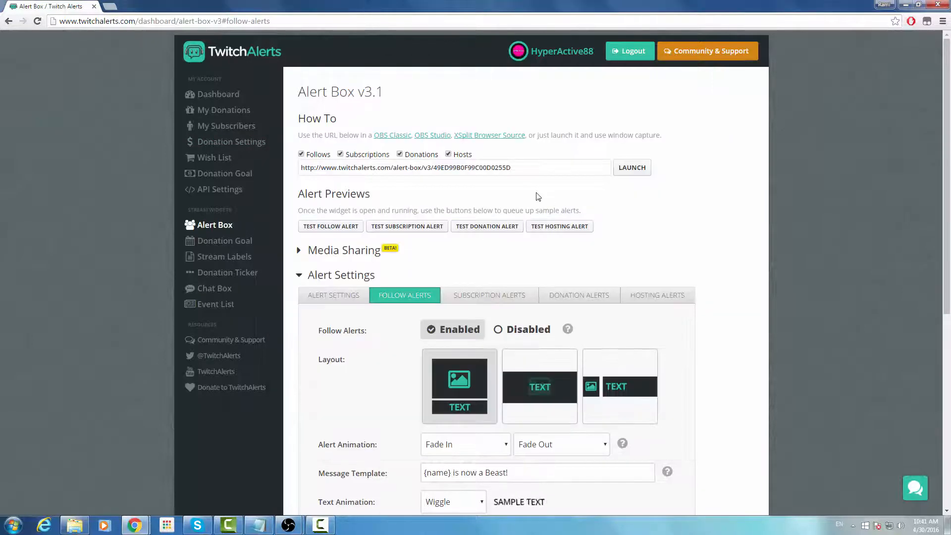
{"action": "left_click", "coordinate": [536, 170]}
{"action": "key", "text": "ctrl+c"}
{"action": "key", "text": "alt+Tab"}
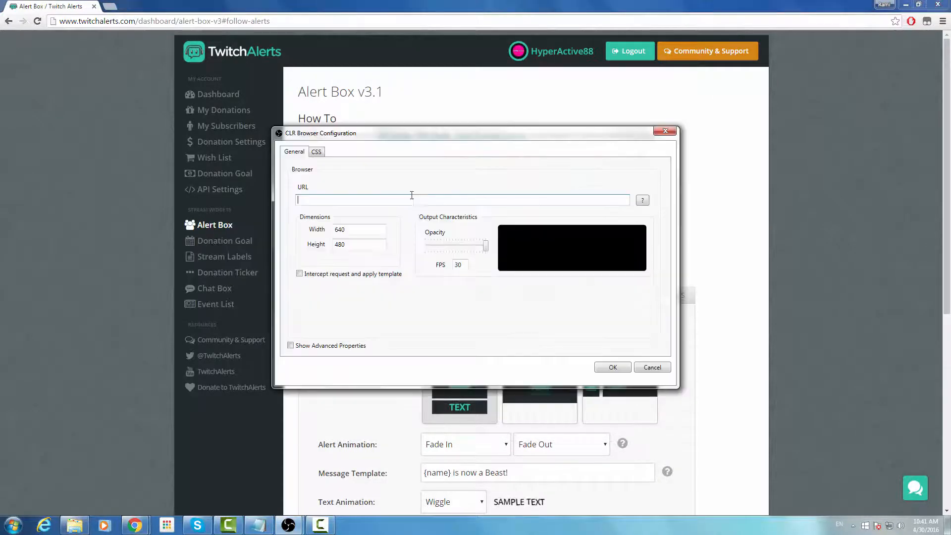
{"action": "key", "text": "ctrl+v"}
{"action": "left_click", "coordinate": [616, 366]}
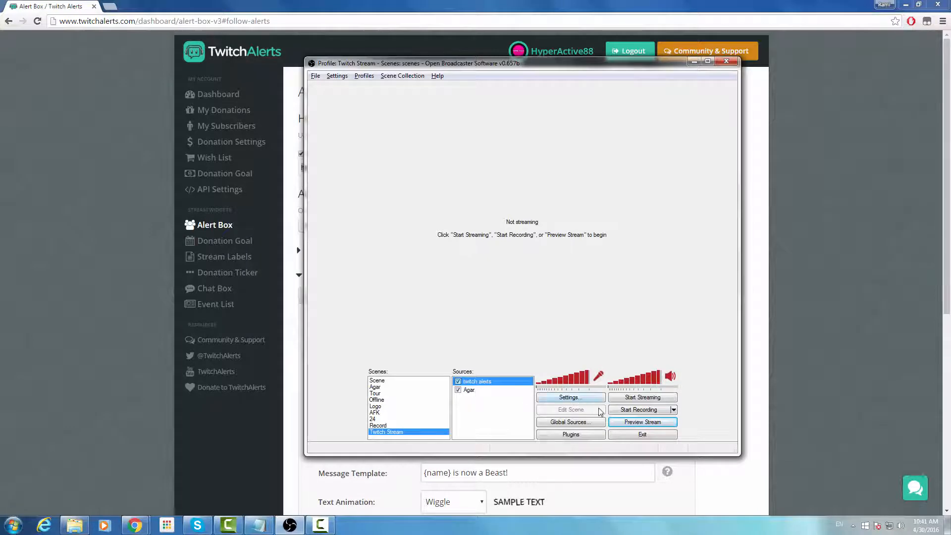
Step: Start the stream preview and open agar.io in its own browser window for the Agar source to capture
{"action": "left_click", "coordinate": [629, 424]}
{"action": "left_click", "coordinate": [470, 389]}
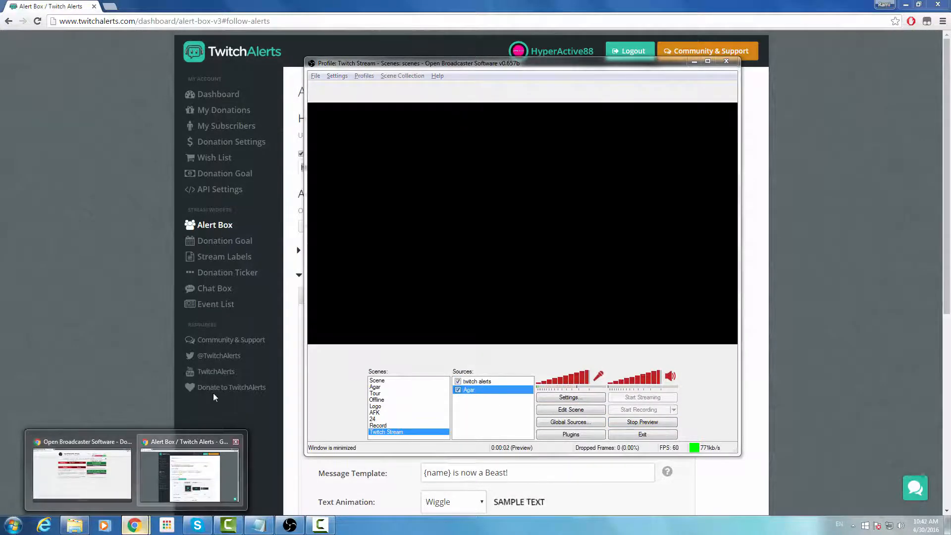
{"action": "left_click", "coordinate": [114, 3]}
{"action": "type", "text": "agar.io"}
{"action": "key", "text": "Return"}
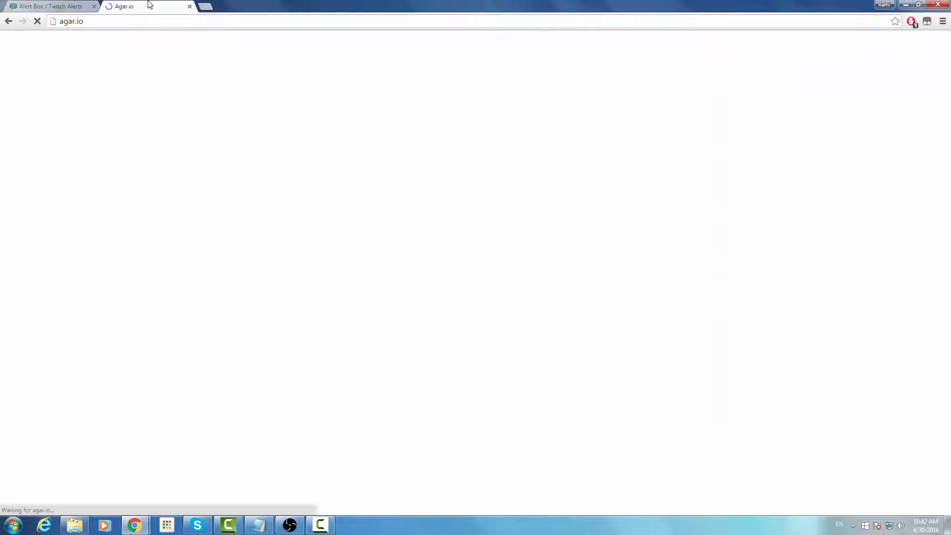
{"action": "left_click_drag", "start_coordinate": [147, 3], "coordinate": [670, 1]}
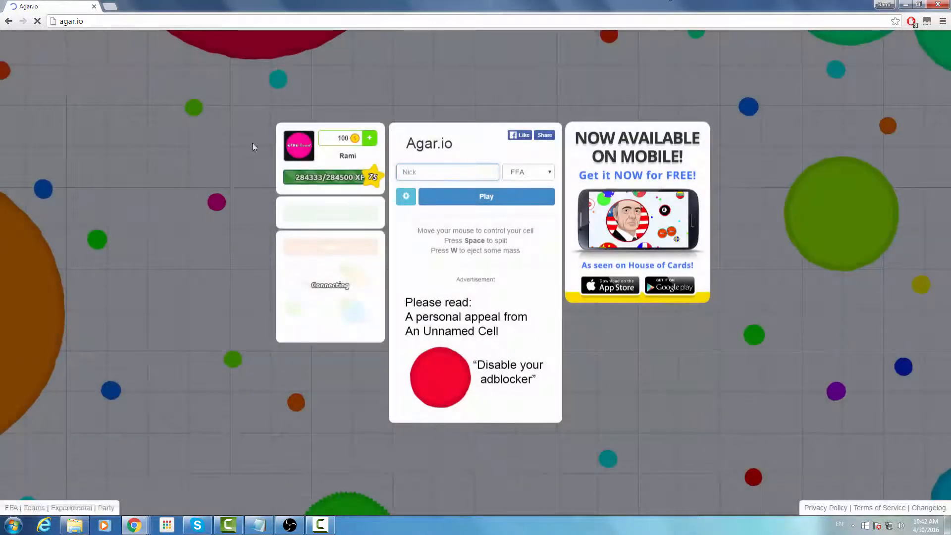
{"action": "left_click", "coordinate": [290, 525]}
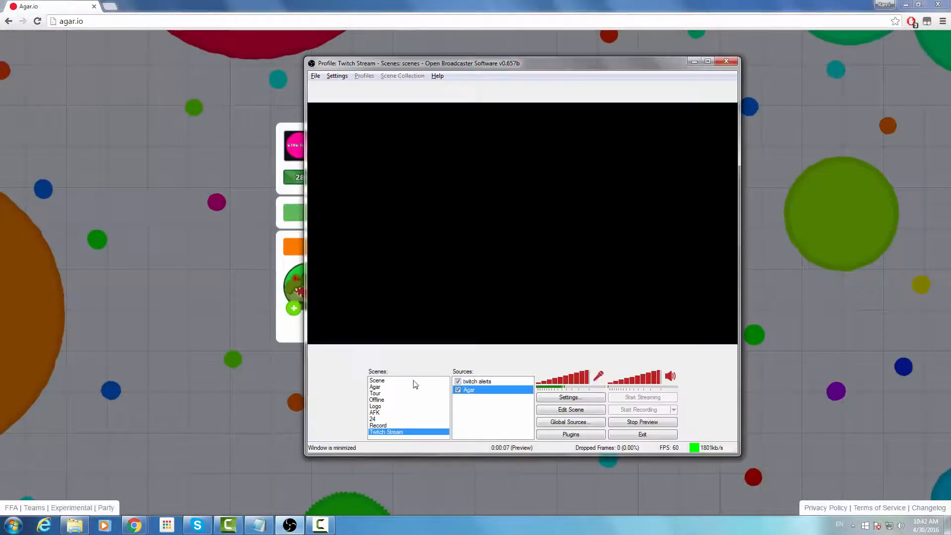
{"action": "left_click", "coordinate": [458, 390]}
Step: Edit the scene to enlarge the twitch alerts source and centre it over the game in the preview
{"action": "left_click", "coordinate": [480, 382]}
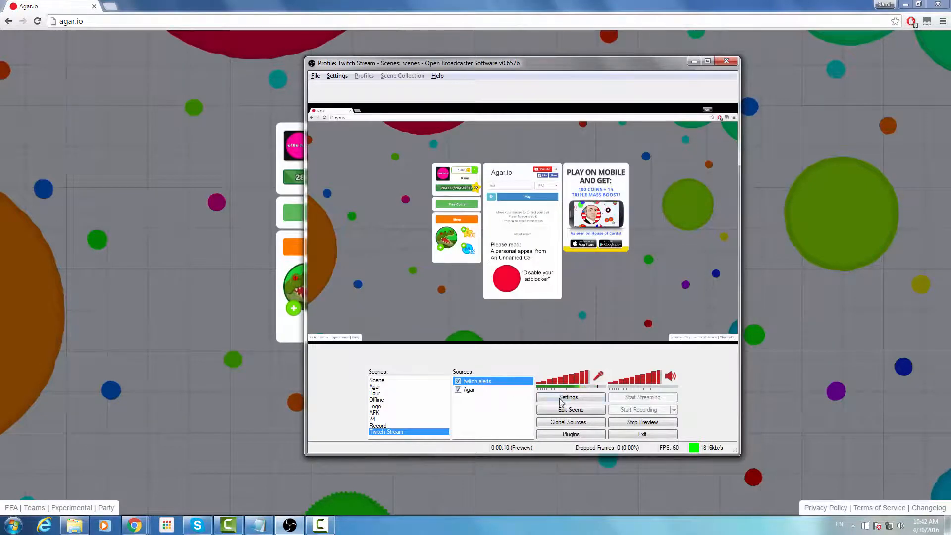
{"action": "left_click", "coordinate": [572, 410]}
{"action": "left_click_drag", "start_coordinate": [413, 155], "coordinate": [461, 212]}
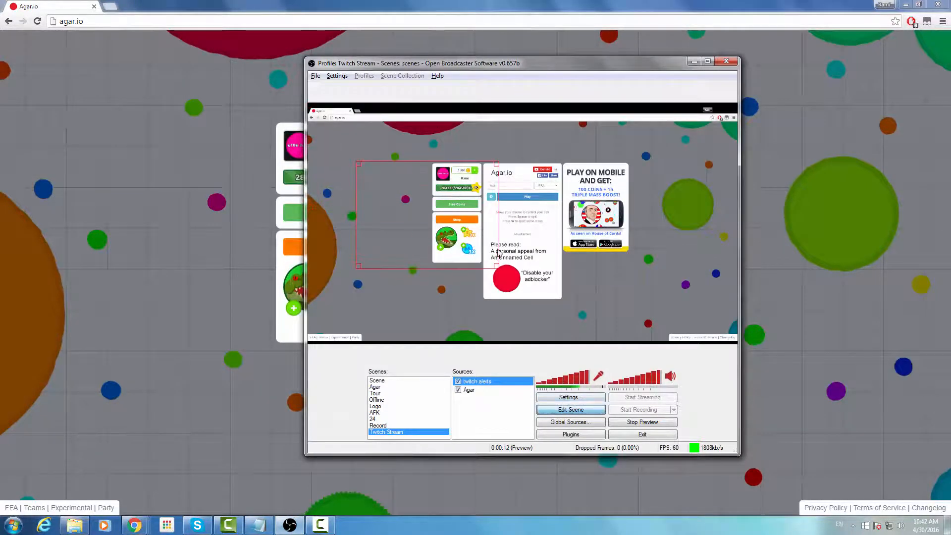
{"action": "left_click_drag", "start_coordinate": [498, 268], "coordinate": [578, 286]}
{"action": "left_click_drag", "start_coordinate": [519, 220], "coordinate": [575, 196]}
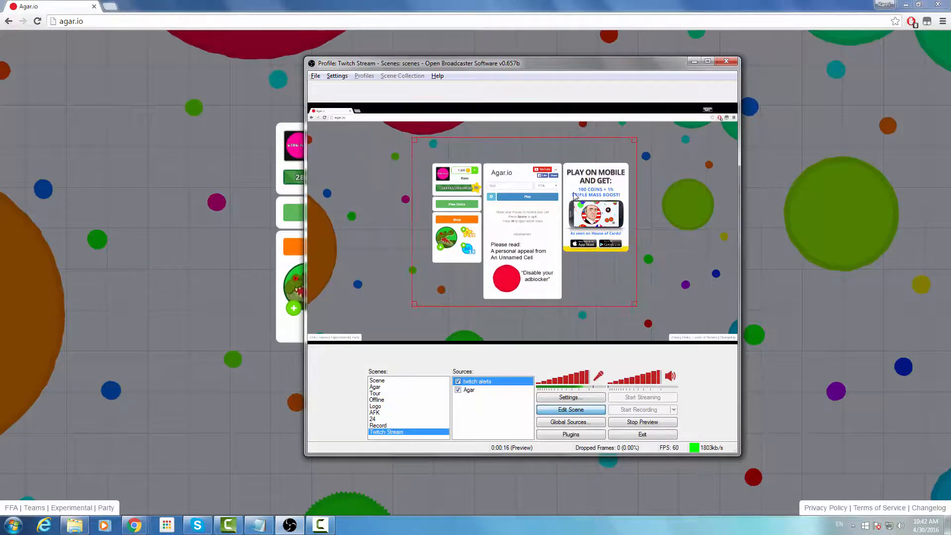
Step: Send a test follow alert from TwitchAlerts and watch it in the Open Broadcaster Software preview
{"action": "mouse_move", "coordinate": [135, 525]}
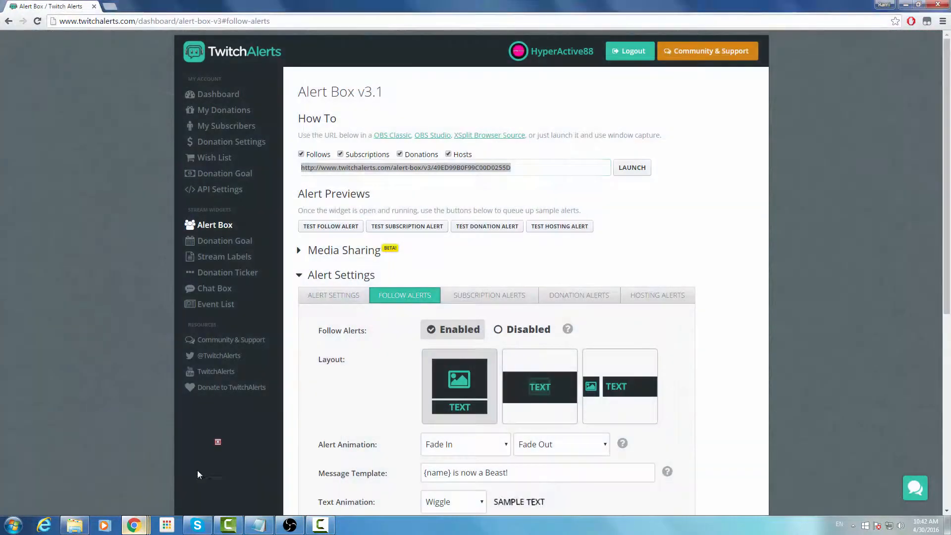
{"action": "left_click", "coordinate": [197, 471]}
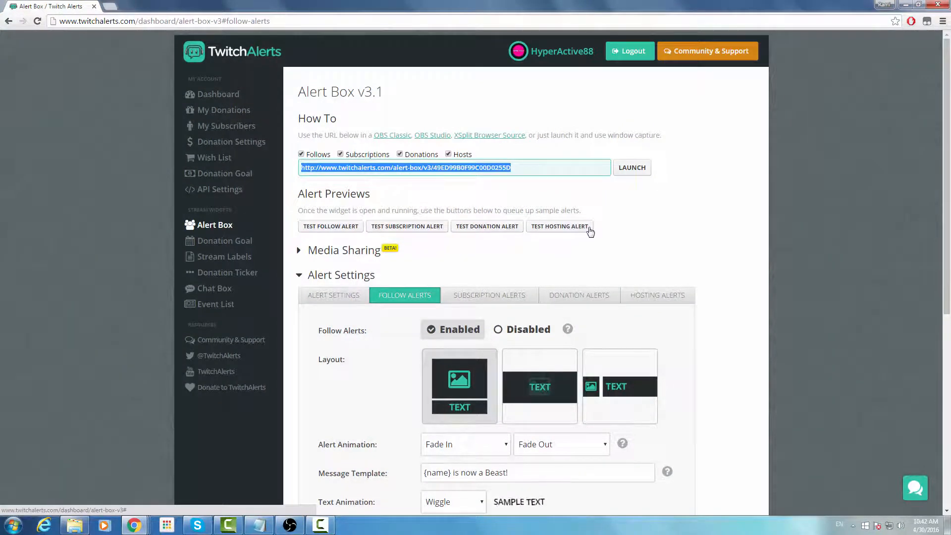
{"action": "left_click", "coordinate": [330, 229]}
{"action": "left_click", "coordinate": [290, 525]}
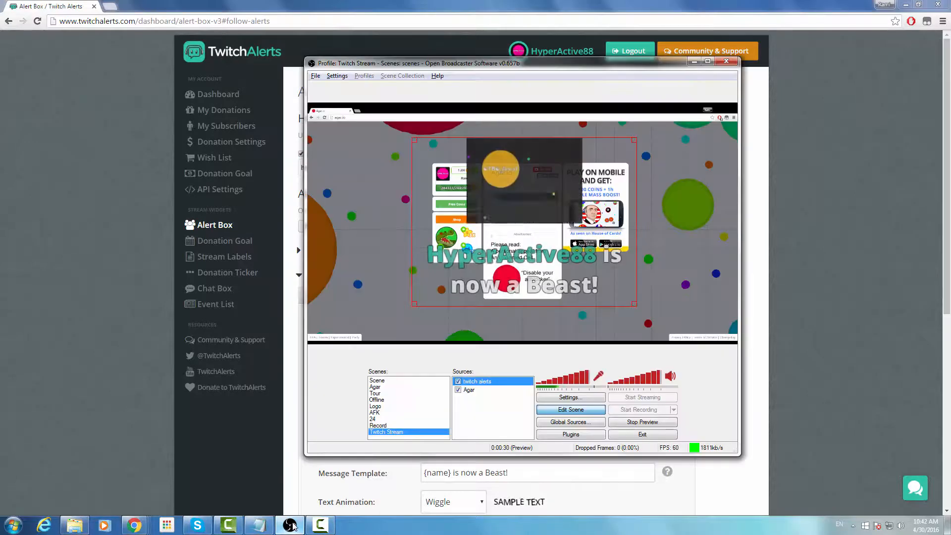
{"action": "left_click", "coordinate": [511, 418]}
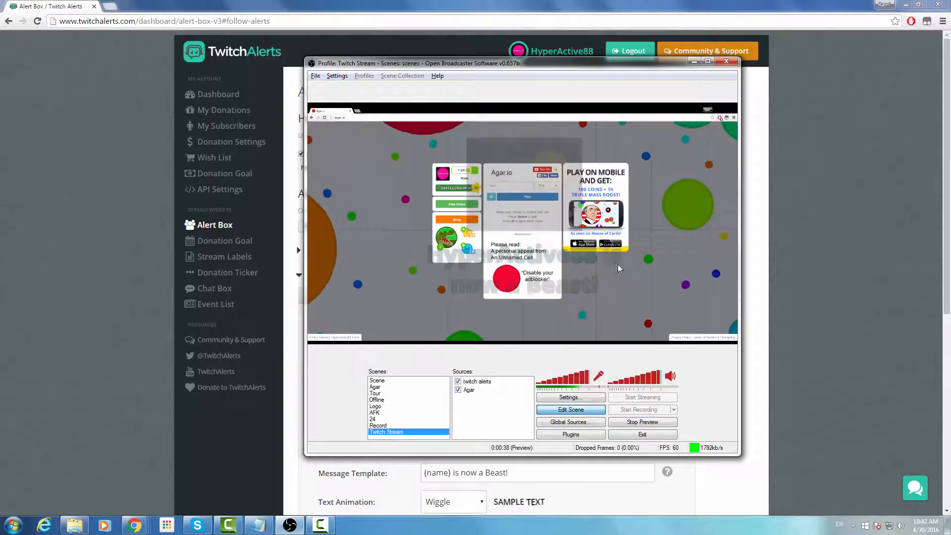
Step: Return to TwitchAlerts and review the Follow Alerts message template, text animation, image, sound and font options again
{"action": "left_click", "coordinate": [2, 306]}
{"action": "scroll", "coordinate": [371, 244], "scroll_direction": "down", "scroll_amount": 7}
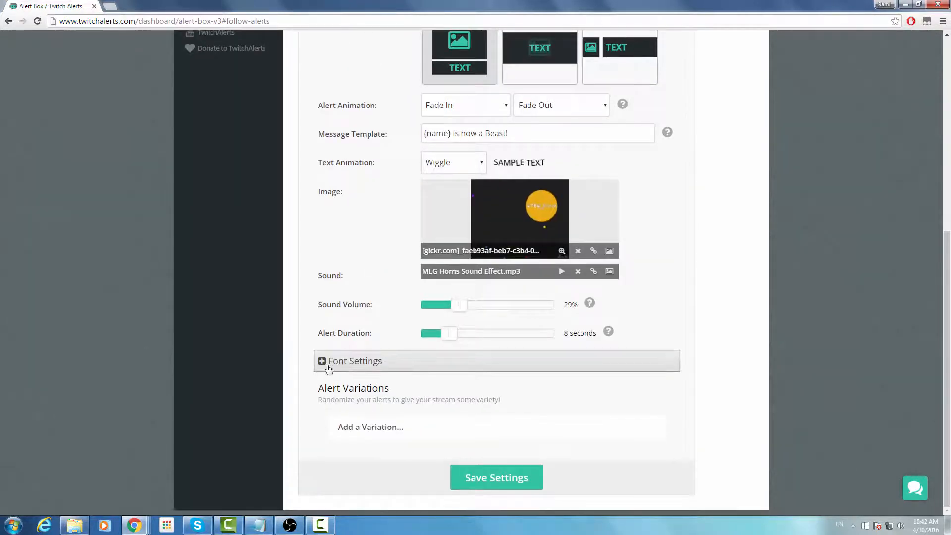
{"action": "left_click_drag", "start_coordinate": [332, 142], "coordinate": [385, 141]}
{"action": "left_click", "coordinate": [385, 142]}
{"action": "scroll", "coordinate": [385, 142], "scroll_direction": "up", "scroll_amount": 1}
{"action": "scroll", "coordinate": [684, 191], "scroll_direction": "up", "scroll_amount": 3}
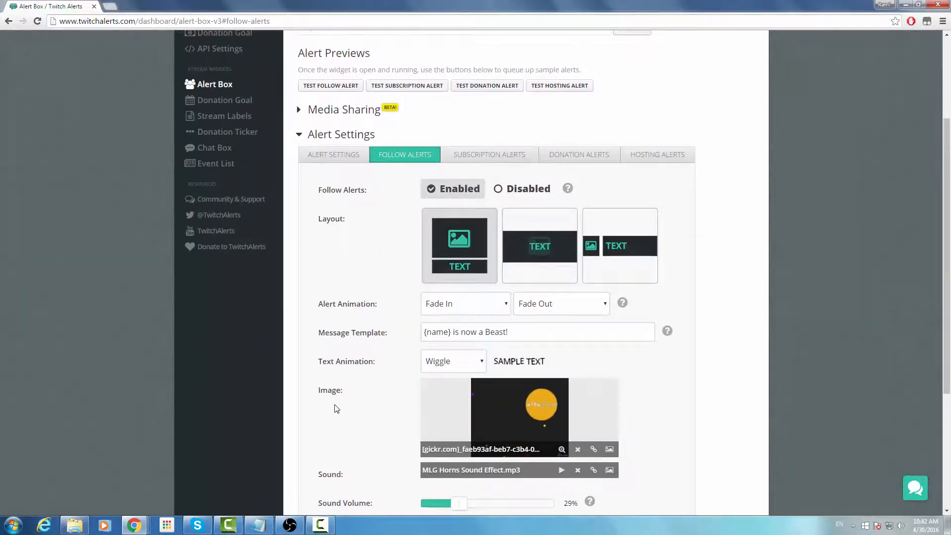
{"action": "scroll", "coordinate": [589, 303], "scroll_direction": "up", "scroll_amount": 2}
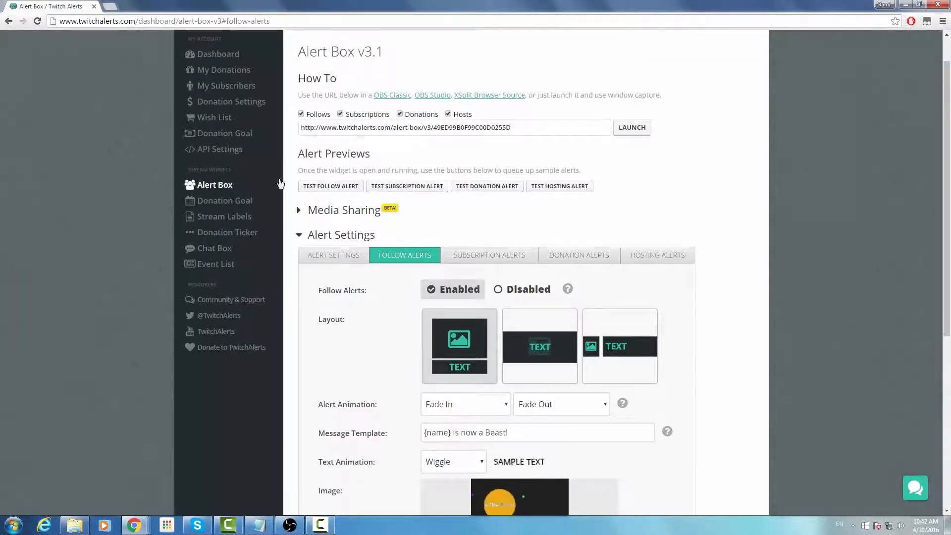
{"action": "scroll", "coordinate": [406, 213], "scroll_direction": "up", "scroll_amount": 1}
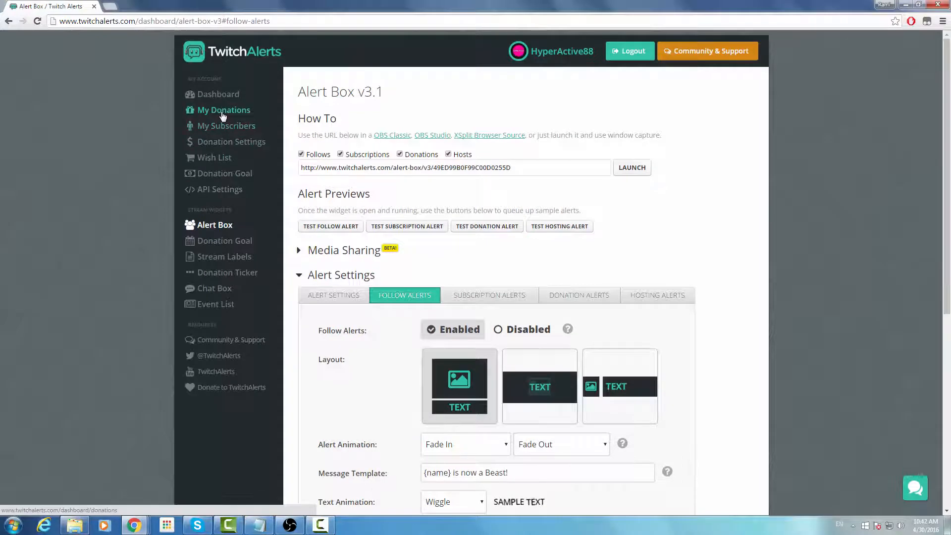
Step: Display the Donation Settings page and examine the PayPal donation method, currency, amount, donation page and profanity filter options
{"action": "left_click", "coordinate": [230, 143]}
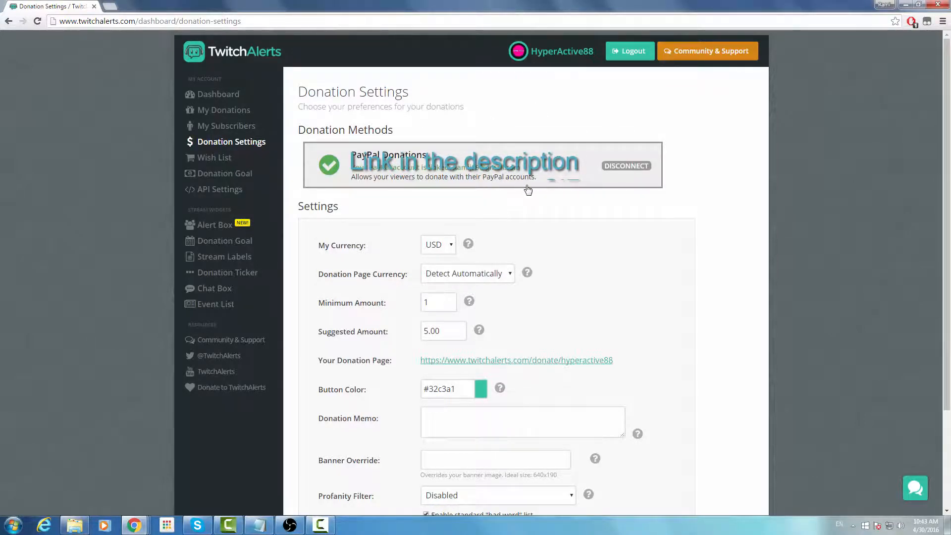
{"action": "scroll", "coordinate": [472, 230], "scroll_direction": "down", "scroll_amount": 3}
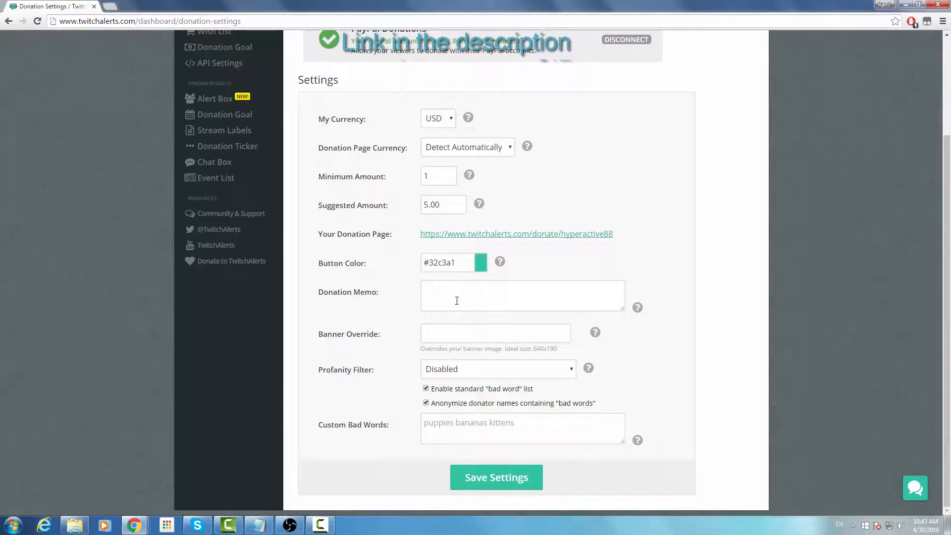
Step: Display the TwitchAlerts Chat Box page, view the chat preview and select the widget URL
{"action": "scroll", "coordinate": [457, 302], "scroll_direction": "up", "scroll_amount": 2}
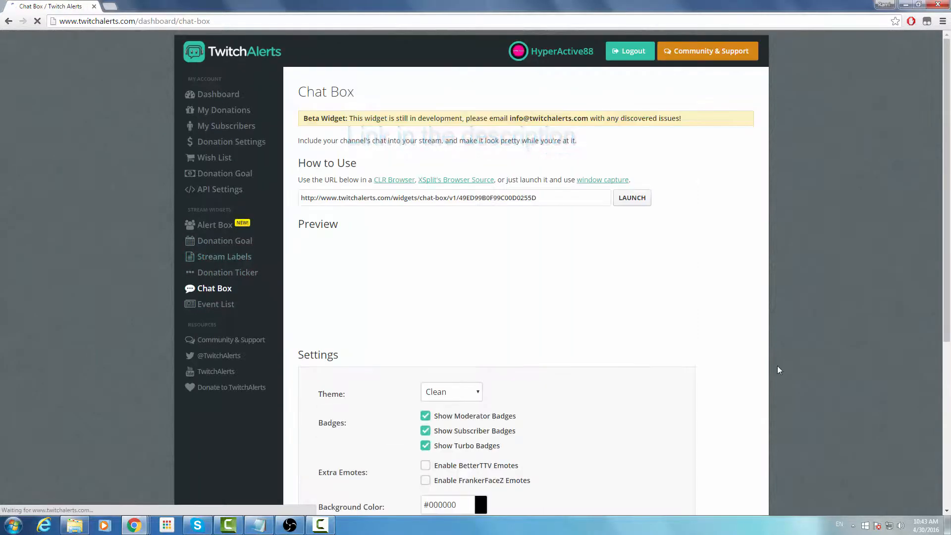
{"action": "scroll", "coordinate": [630, 423], "scroll_direction": "down", "scroll_amount": 1}
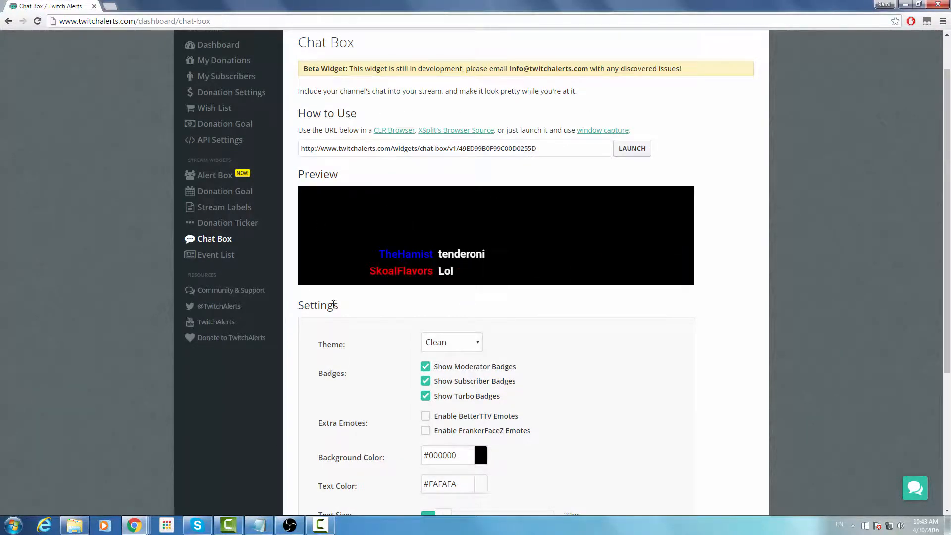
{"action": "left_click", "coordinate": [558, 154]}
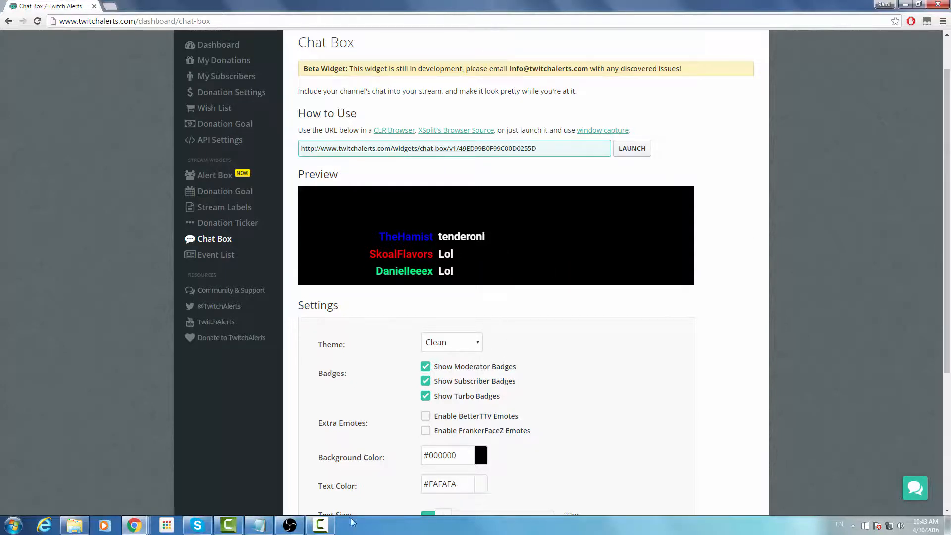
{"action": "left_click", "coordinate": [289, 525]}
{"action": "right_click", "coordinate": [490, 411]}
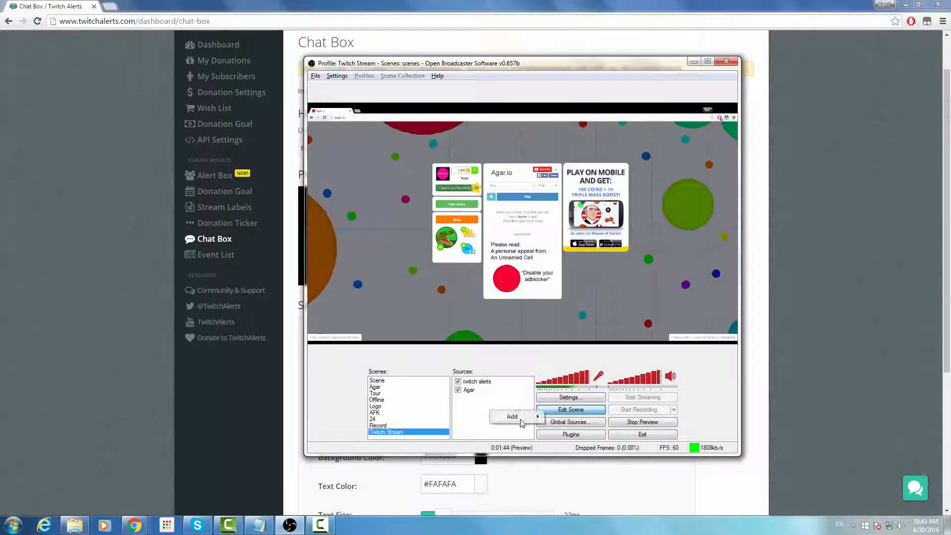
{"action": "mouse_move", "coordinate": [526, 421]}
{"action": "left_click", "coordinate": [575, 471]}
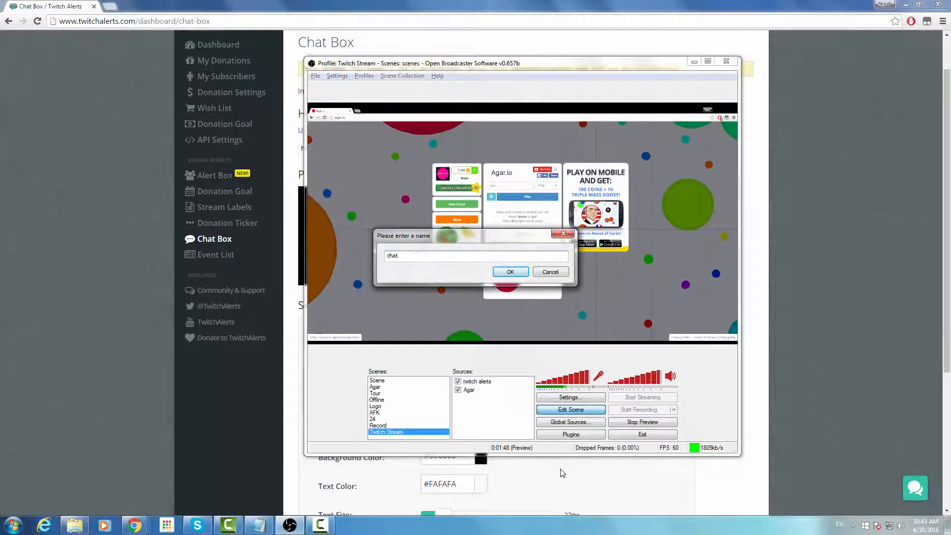
{"action": "left_click", "coordinate": [510, 272]}
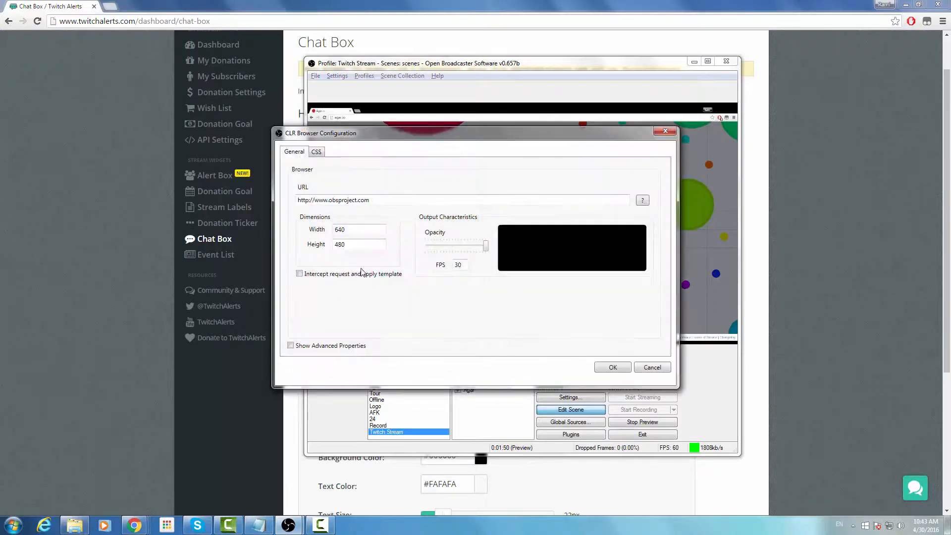
{"action": "left_click_drag", "start_coordinate": [412, 201], "coordinate": [248, 194]}
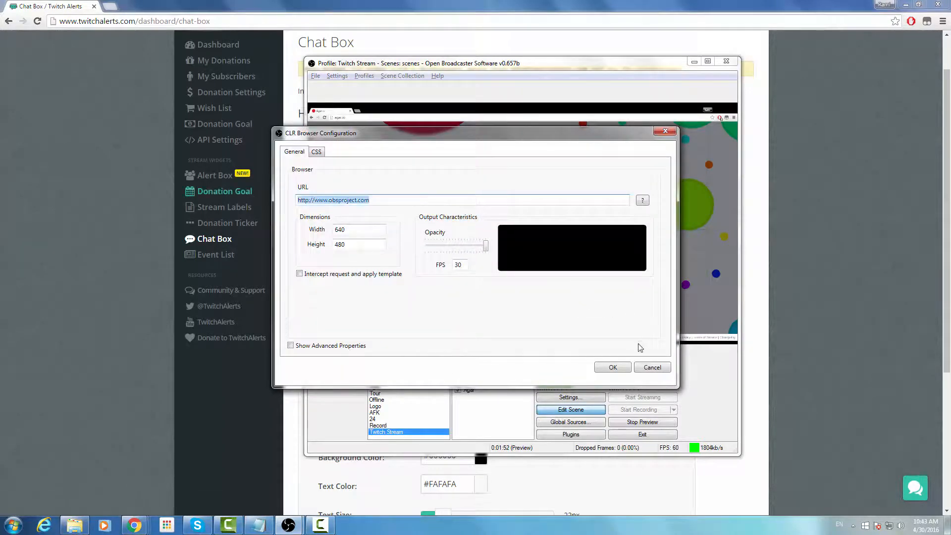
{"action": "left_click", "coordinate": [652, 371]}
{"action": "left_click", "coordinate": [1, 318]}
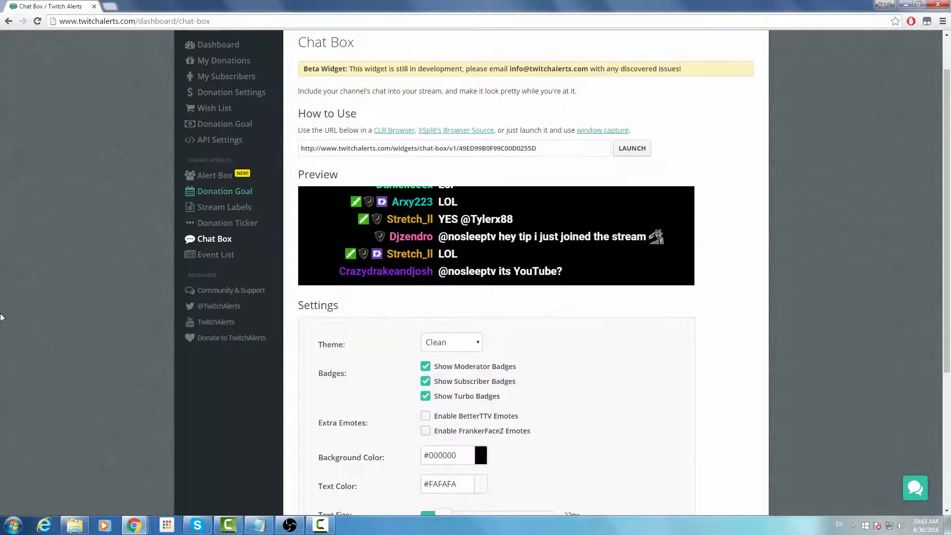
{"action": "left_click", "coordinate": [290, 526]}
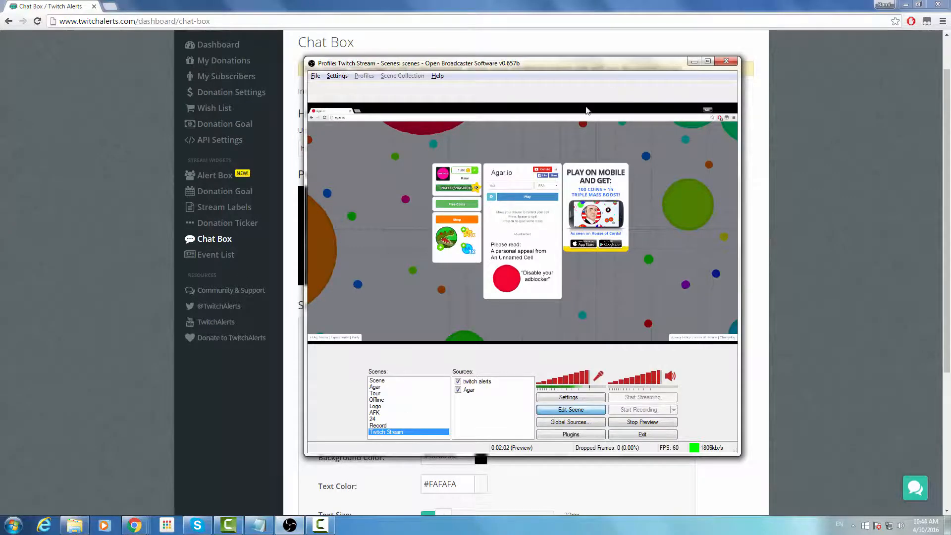
{"action": "left_click", "coordinate": [1, 192]}
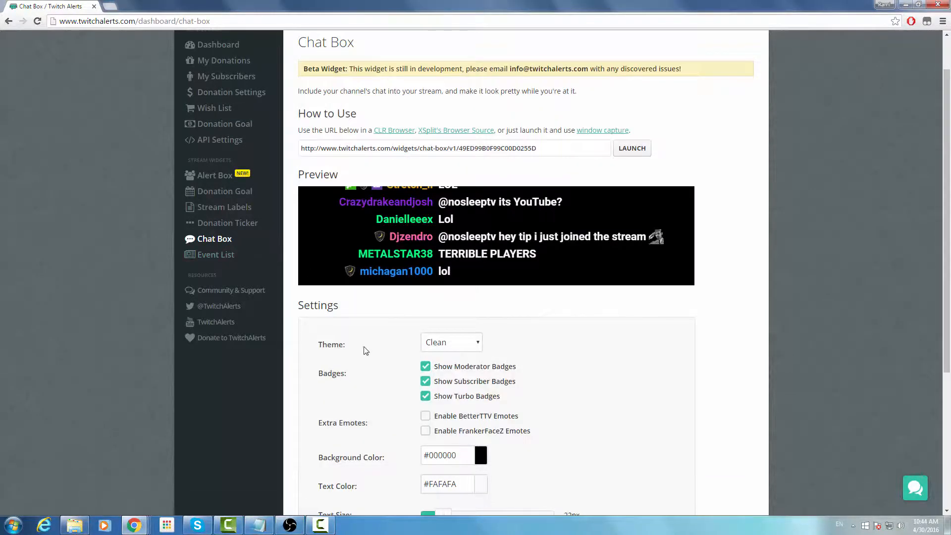
Step: Try the Boxed and Chunky themes for the chat box and return the theme to Clean
{"action": "left_click", "coordinate": [452, 342]}
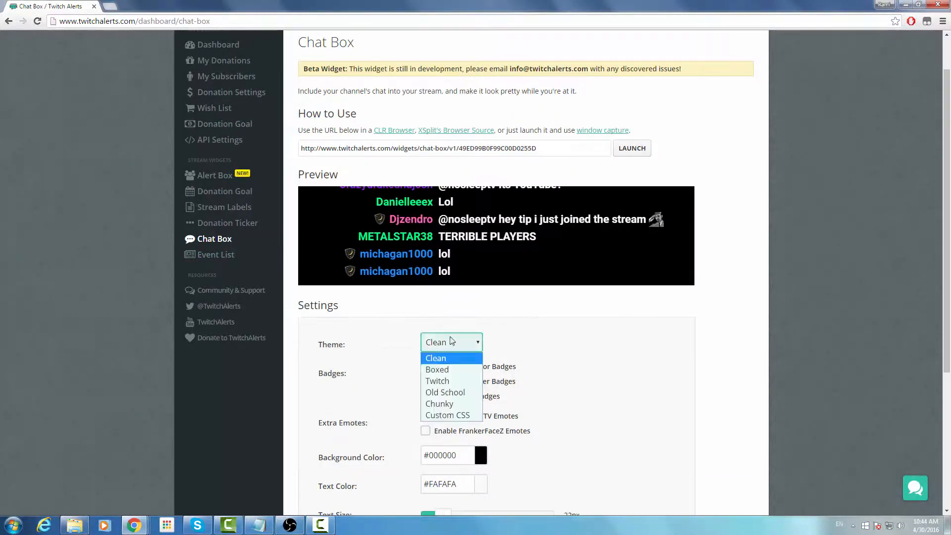
{"action": "left_click", "coordinate": [438, 370]}
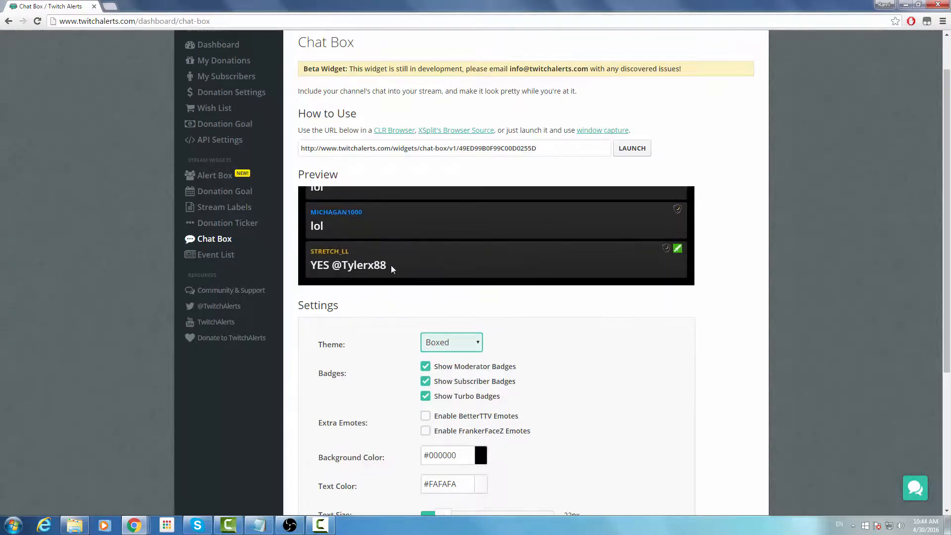
{"action": "left_click", "coordinate": [455, 347]}
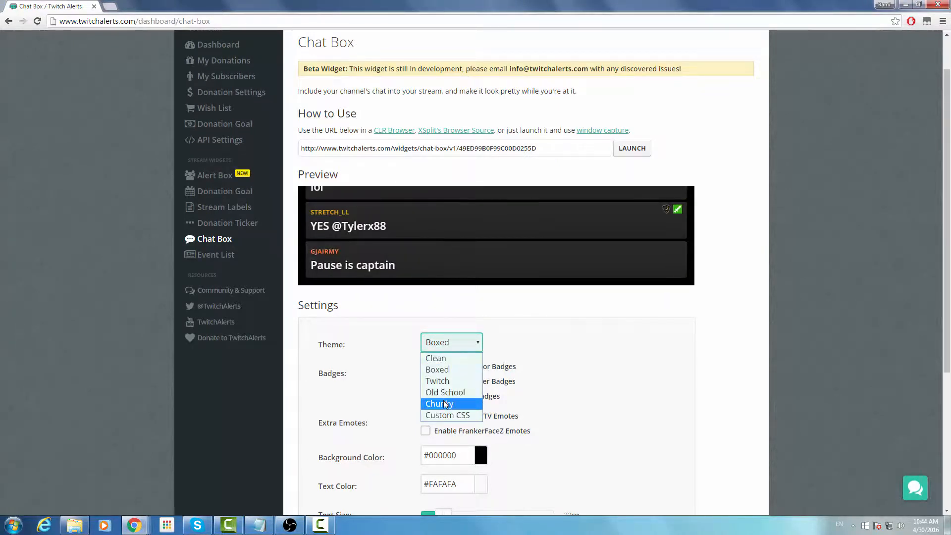
{"action": "left_click", "coordinate": [445, 405]}
{"action": "left_click", "coordinate": [459, 349]}
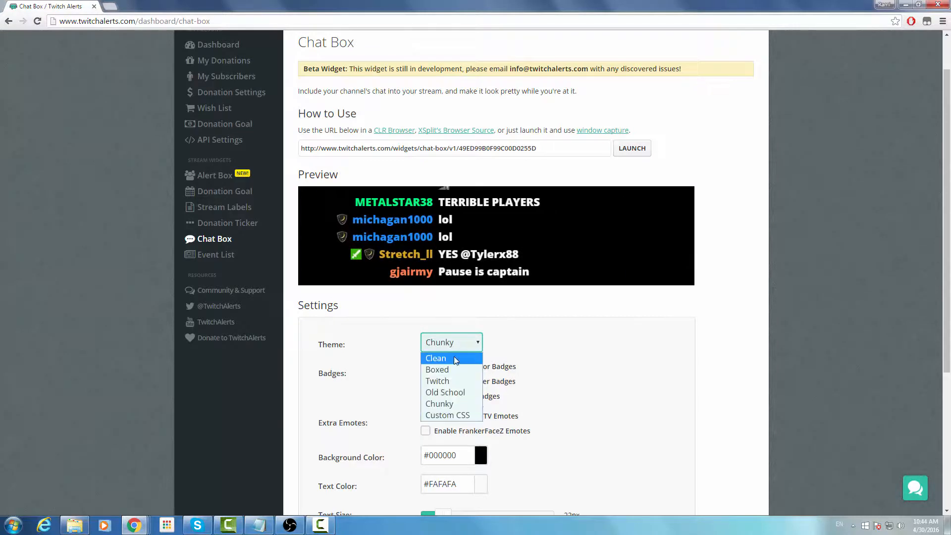
{"action": "left_click", "coordinate": [448, 359]}
Step: Examine the chat box's badge, emote, colour, text size, message hiding and muted chatter options
{"action": "scroll", "coordinate": [411, 346], "scroll_direction": "down", "scroll_amount": 2}
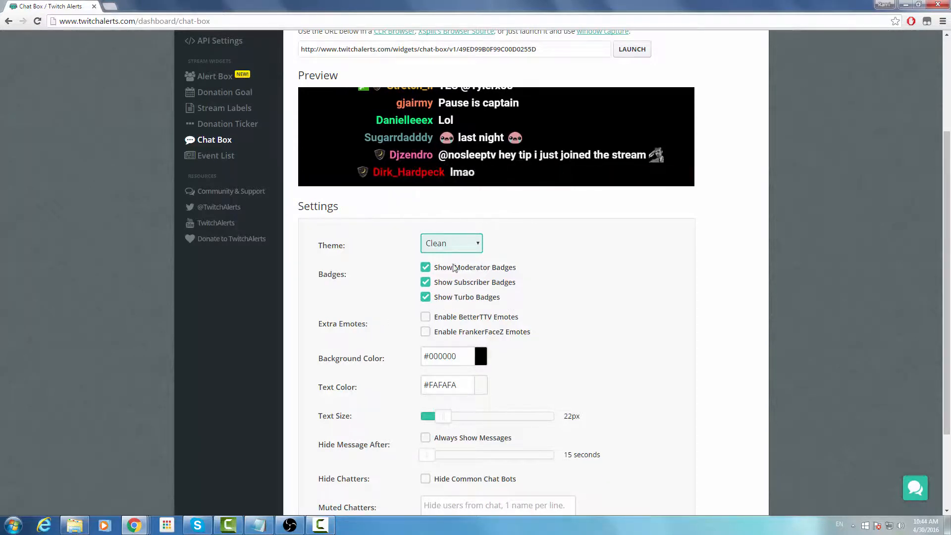
{"action": "scroll", "coordinate": [506, 302], "scroll_direction": "down", "scroll_amount": 1}
{"action": "scroll", "coordinate": [466, 347], "scroll_direction": "down", "scroll_amount": 2}
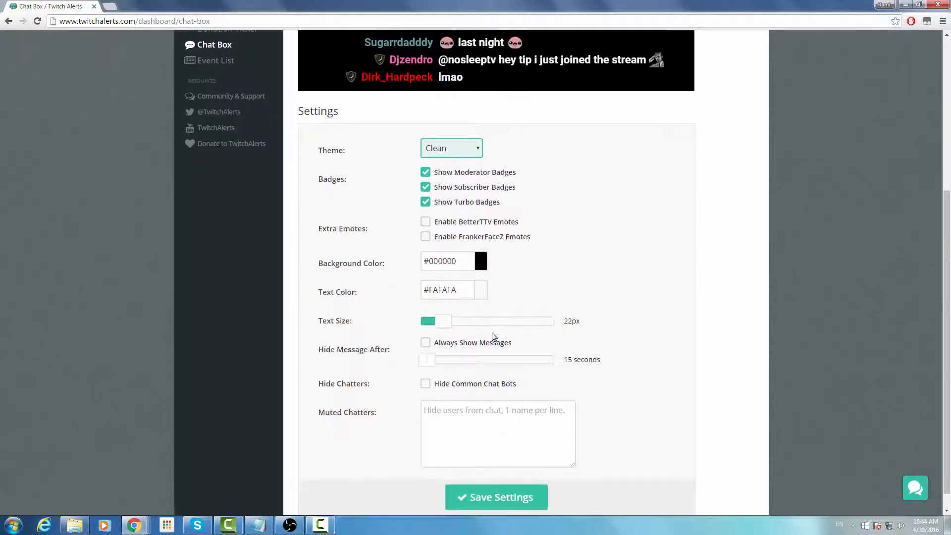
{"action": "scroll", "coordinate": [367, 327], "scroll_direction": "up", "scroll_amount": 5}
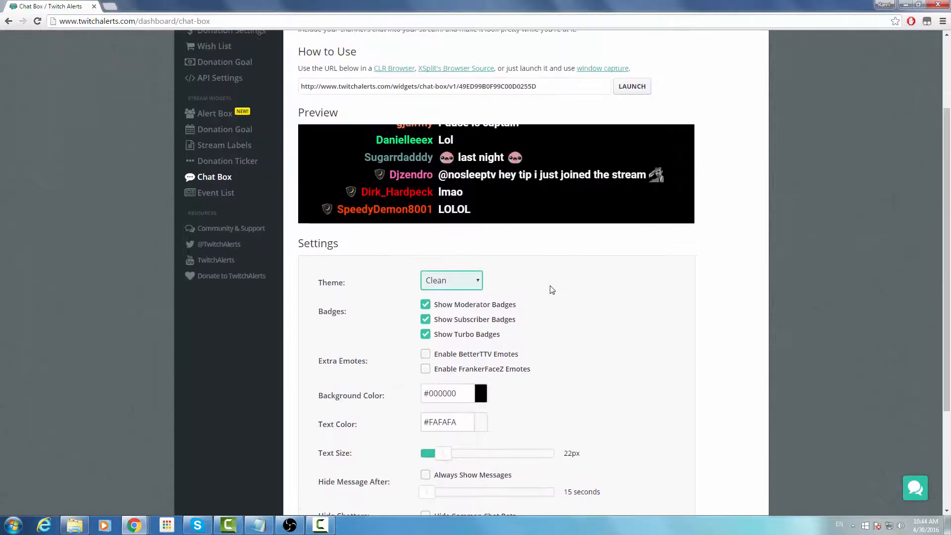
{"action": "scroll", "coordinate": [535, 380], "scroll_direction": "down", "scroll_amount": 5}
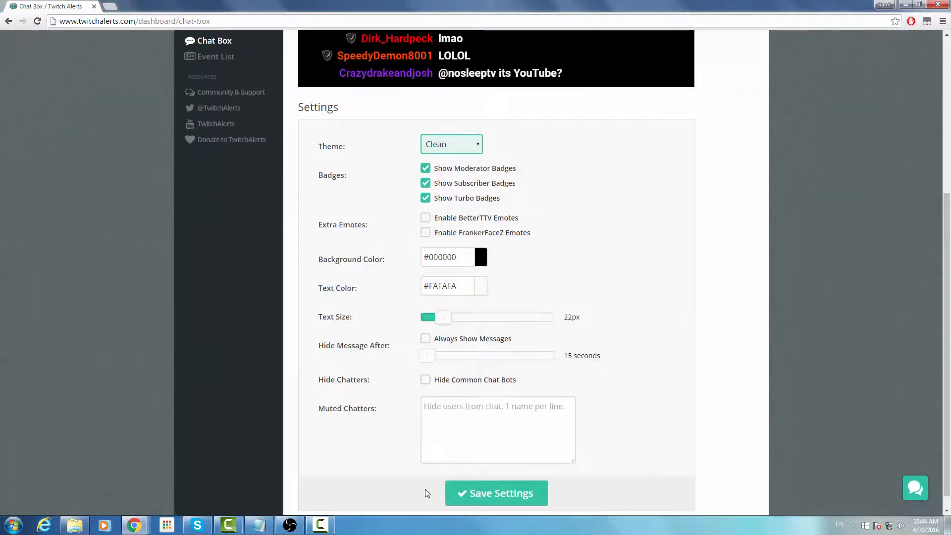
{"action": "scroll", "coordinate": [518, 438], "scroll_direction": "up", "scroll_amount": 2}
{"action": "scroll", "coordinate": [517, 441], "scroll_direction": "down", "scroll_amount": 3}
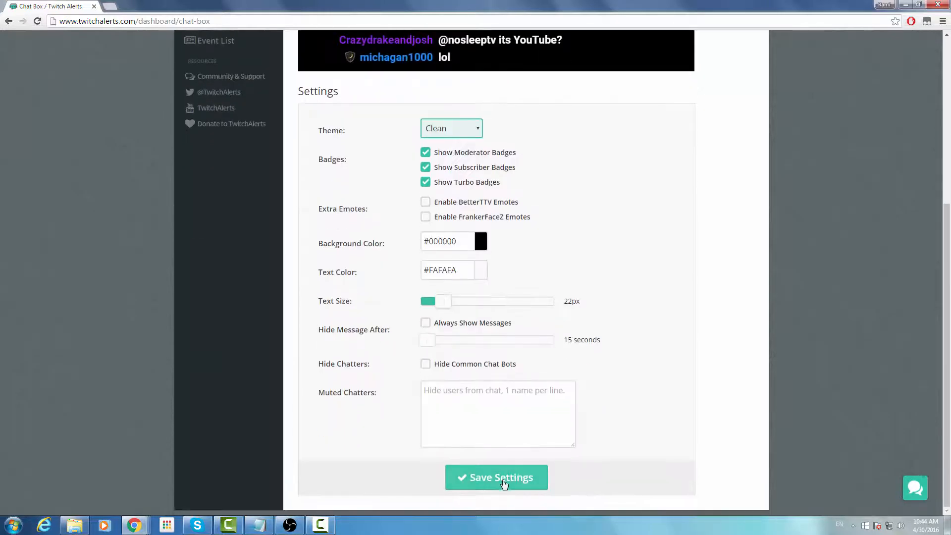
{"action": "scroll", "coordinate": [537, 365], "scroll_direction": "up", "scroll_amount": 5}
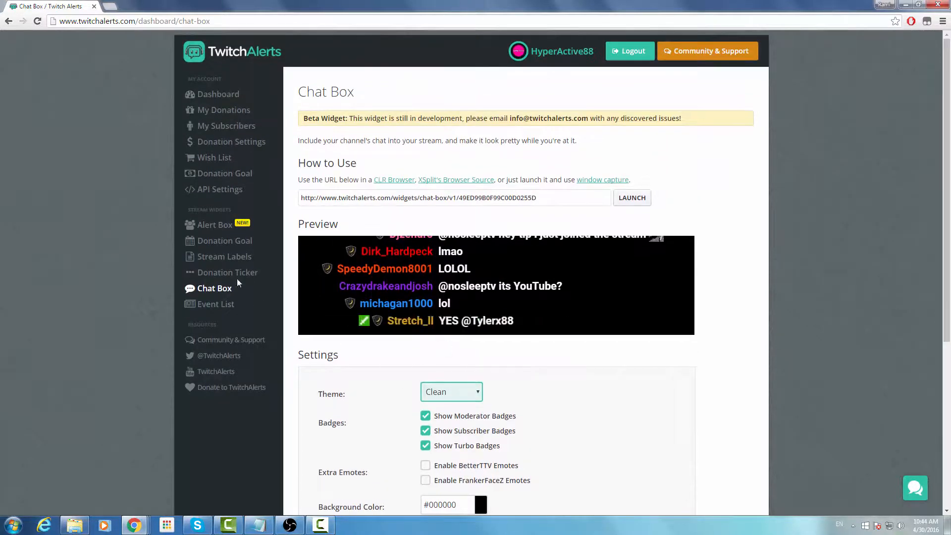
Step: Display the Stream Labels page, switch to Open Broadcaster Software and check which source types the Twitch Stream scene can add
{"action": "left_click", "coordinate": [238, 259]}
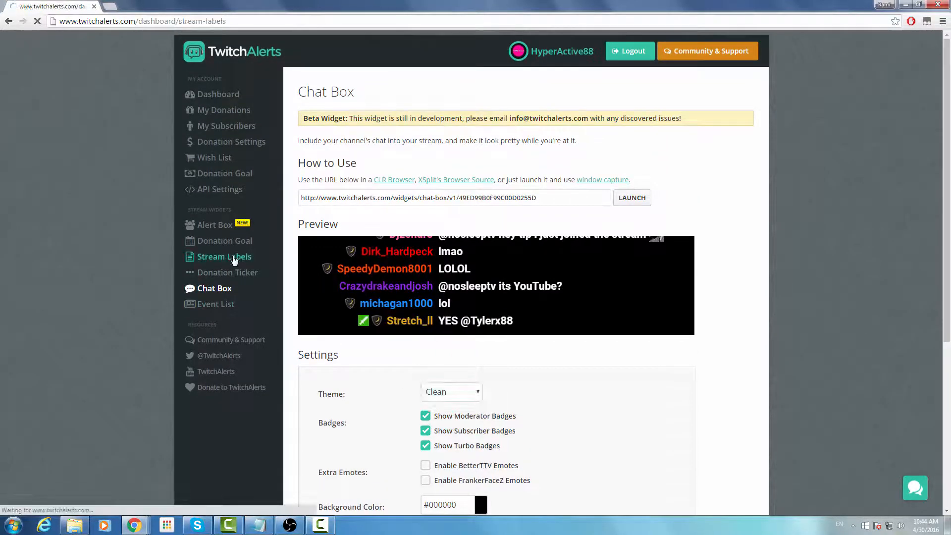
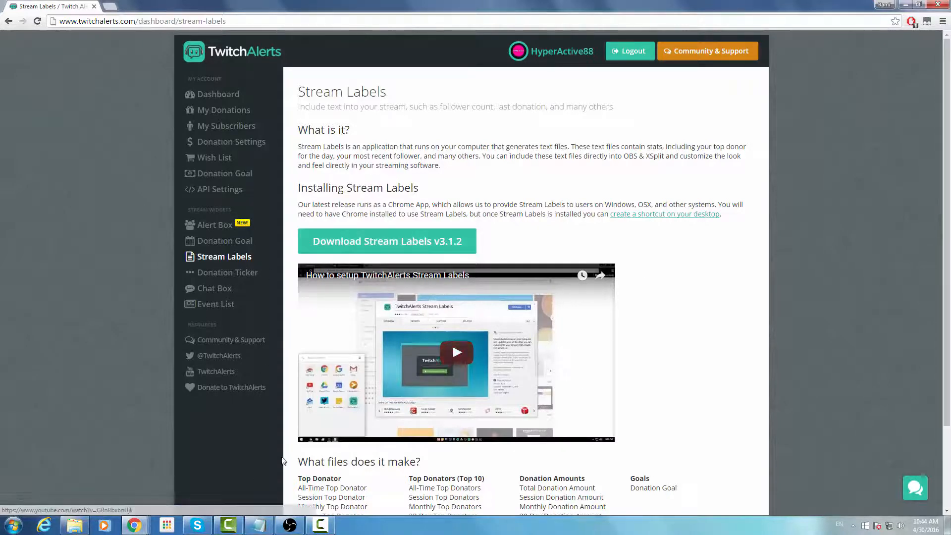
{"action": "left_click", "coordinate": [290, 525]}
{"action": "right_click", "coordinate": [478, 410]}
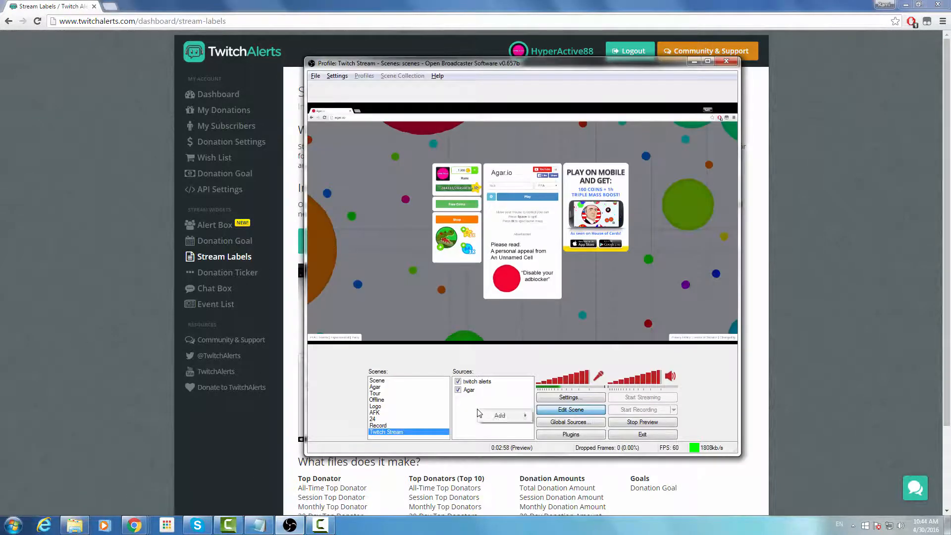
{"action": "mouse_move", "coordinate": [515, 424]}
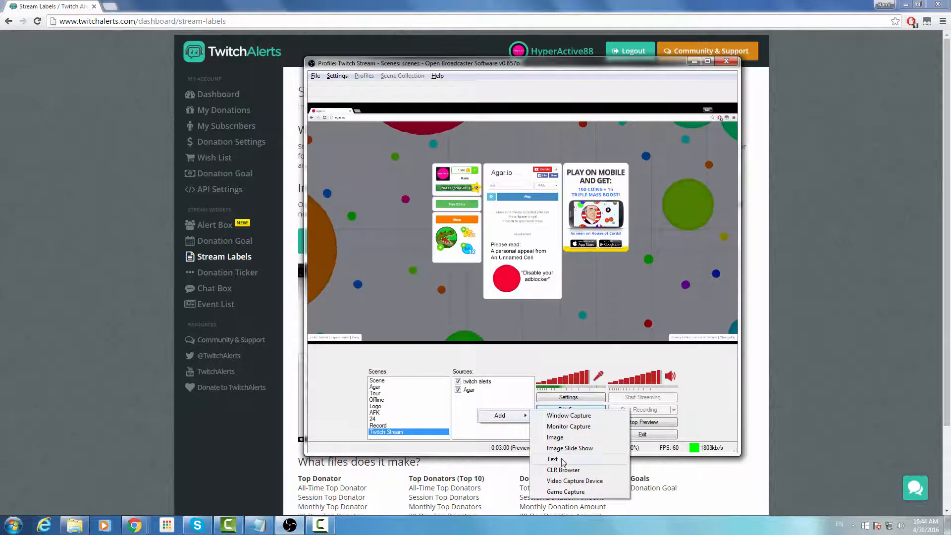
{"action": "left_click", "coordinate": [472, 406]}
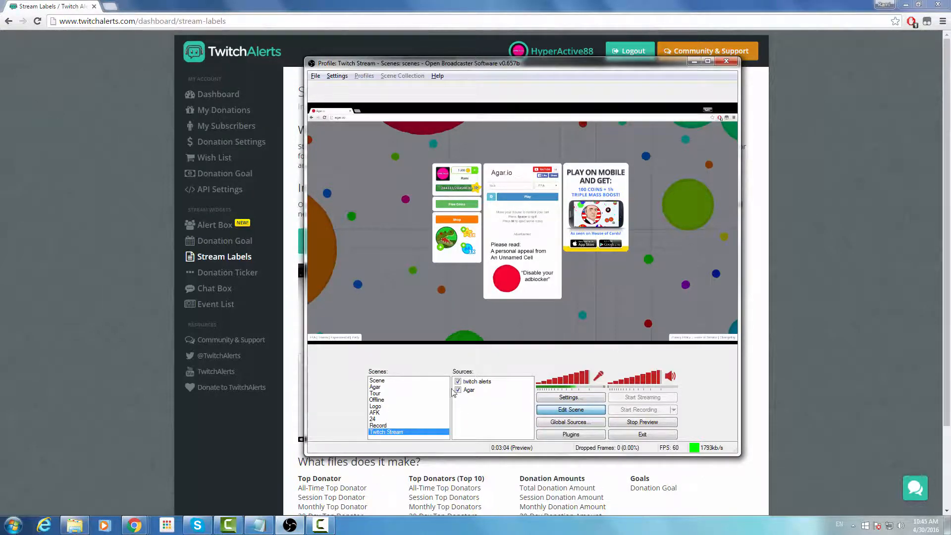
Step: Show the Agar scene and look through its list of sources
{"action": "left_click", "coordinate": [384, 388]}
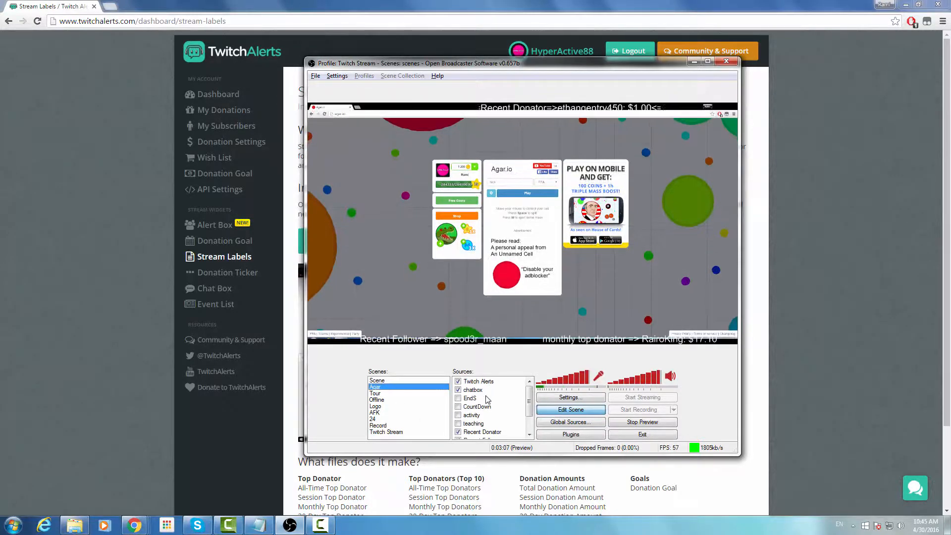
{"action": "scroll", "coordinate": [498, 420], "scroll_direction": "down", "scroll_amount": 1}
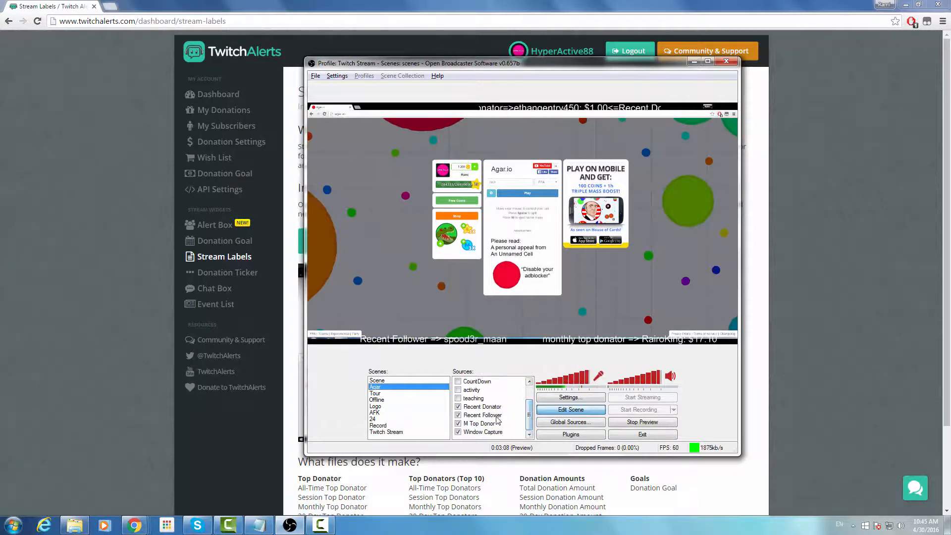
{"action": "right_click", "coordinate": [514, 431]}
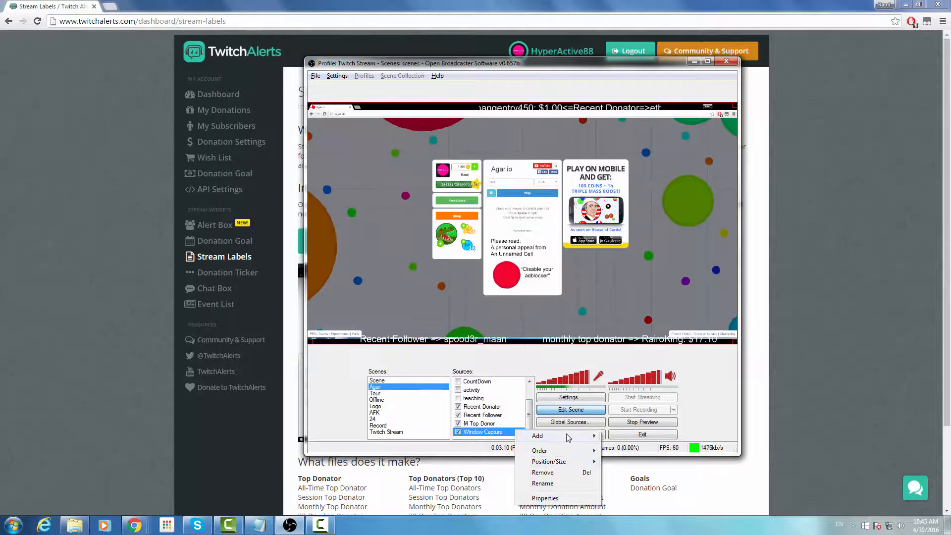
{"action": "mouse_move", "coordinate": [569, 437]}
{"action": "left_click", "coordinate": [625, 480]}
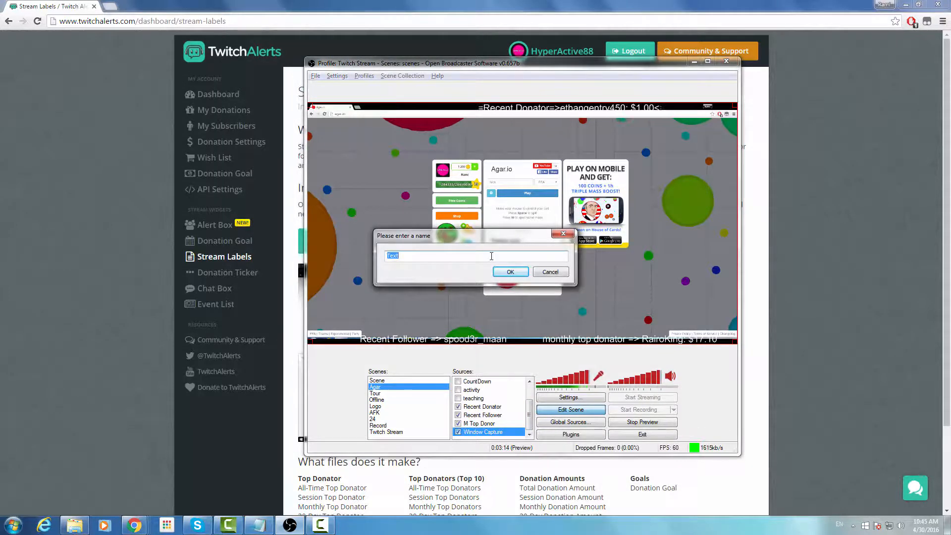
{"action": "left_click", "coordinate": [550, 274]}
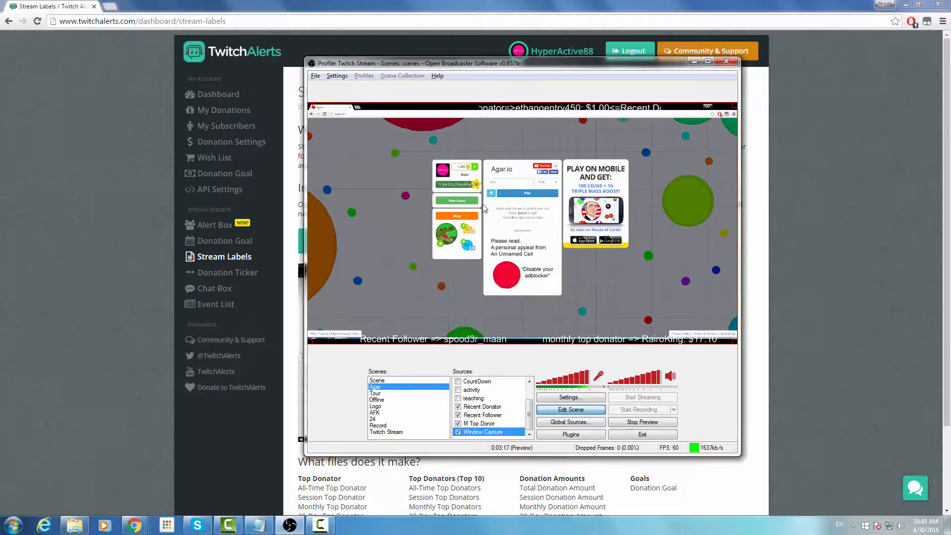
Step: Highlight the Recent Follower source to locate its text in the Agar scene's preview
{"action": "left_click", "coordinate": [493, 416]}
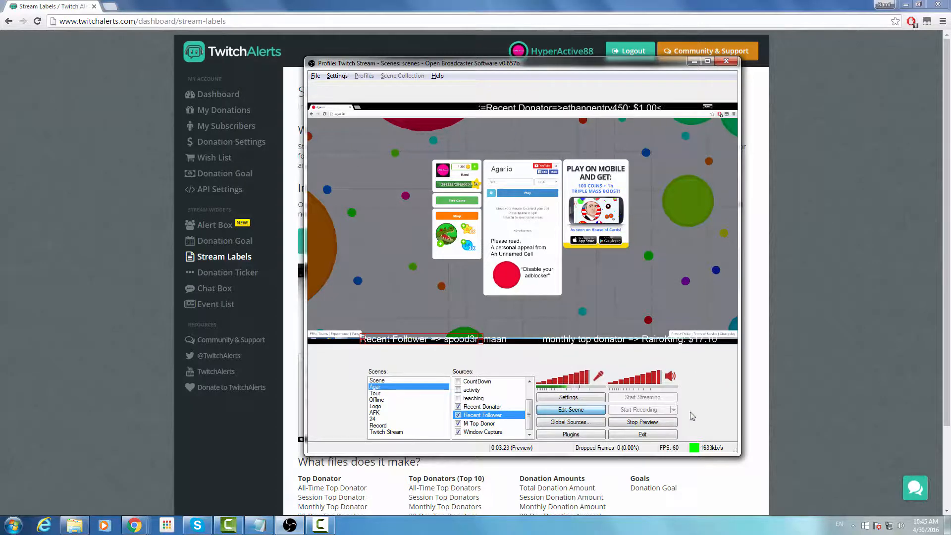
{"action": "left_click", "coordinate": [406, 350]}
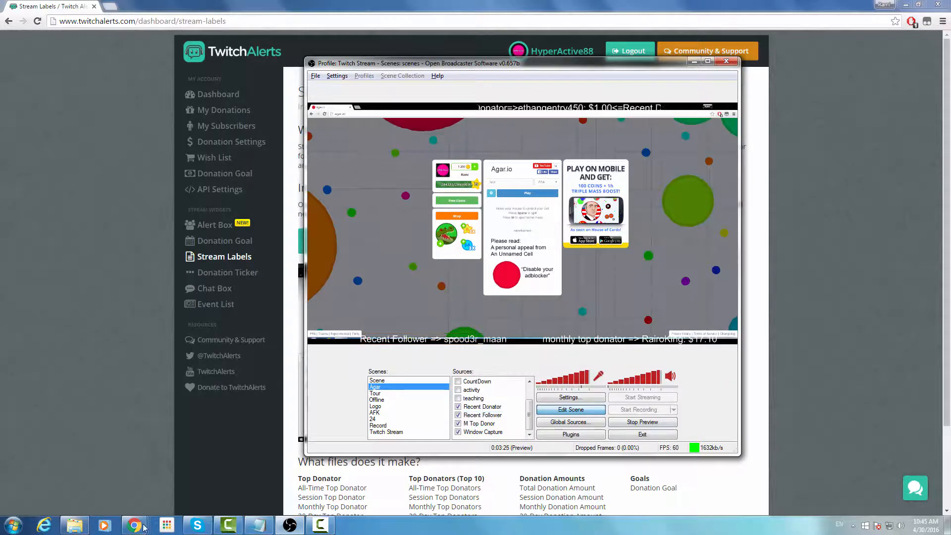
Step: Switch to the Agar.io browser window and display it in full screen
{"action": "mouse_move", "coordinate": [134, 524]}
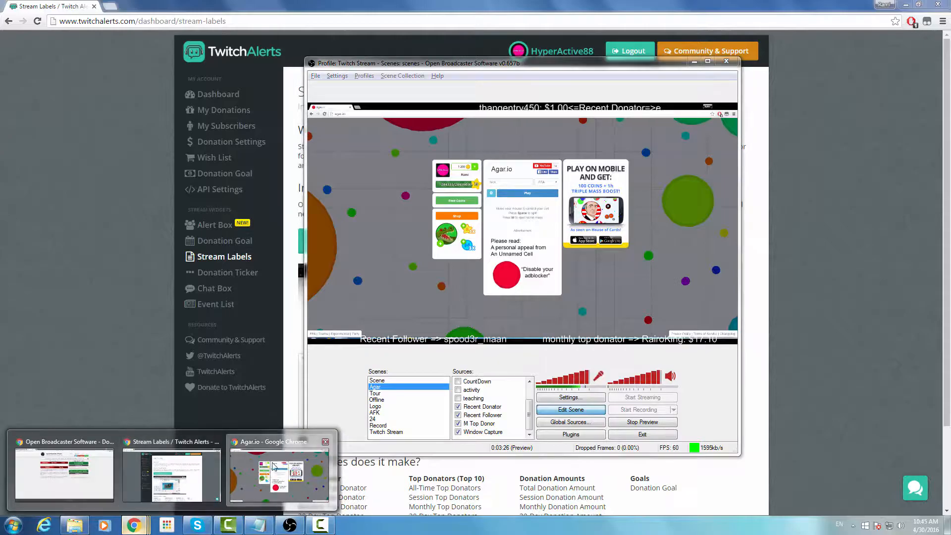
{"action": "left_click", "coordinate": [279, 475]}
{"action": "key", "text": "F11"}
{"action": "key", "text": "alt+Tab"}
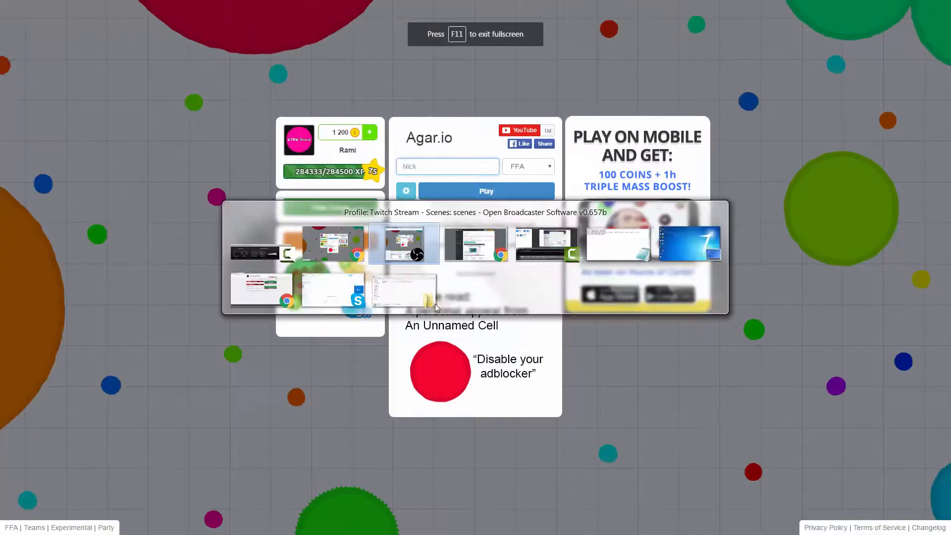
{"action": "left_click", "coordinate": [749, 223]}
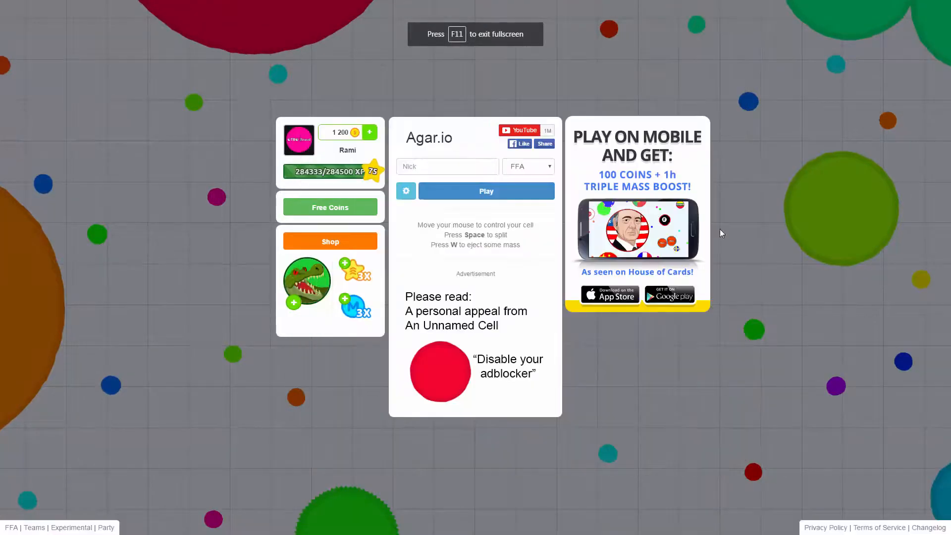
Step: Start spectating an Agar.io game and switch back to Open Broadcaster Software
{"action": "left_click", "coordinate": [407, 191]}
{"action": "left_click", "coordinate": [525, 217]}
{"action": "key", "text": "alt+Tab"}
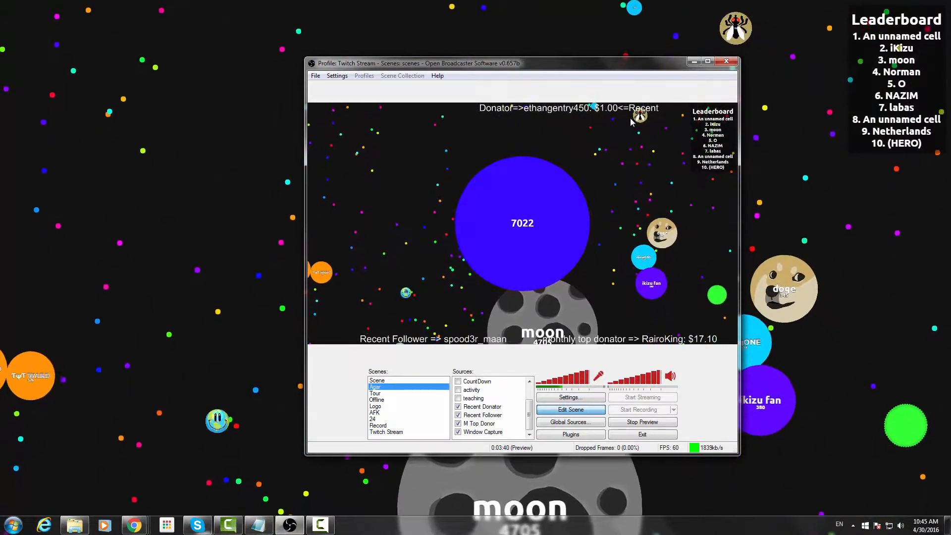
Step: Check the Recent Donator source's text file and scroll speed in its properties, and cancel the dialog
{"action": "left_click", "coordinate": [470, 410]}
{"action": "right_click", "coordinate": [471, 410]}
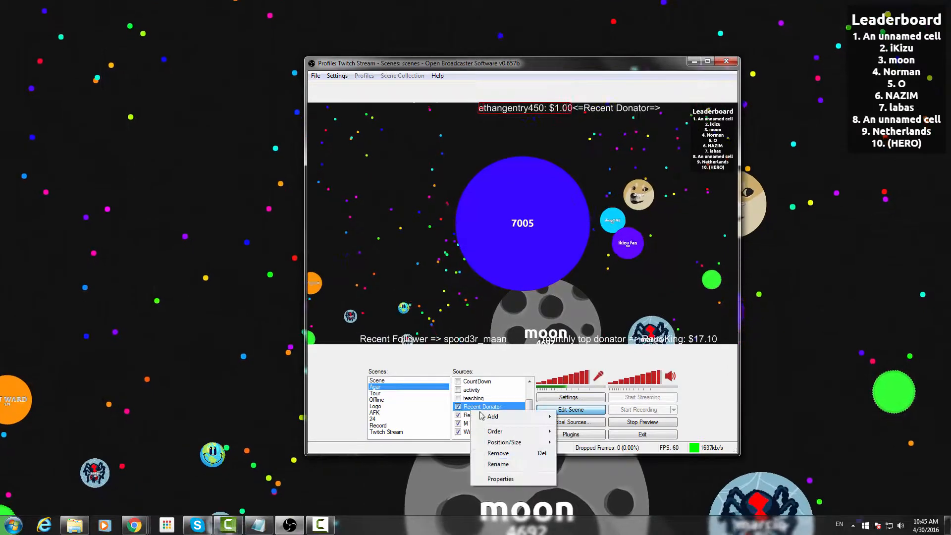
{"action": "left_click", "coordinate": [496, 483]}
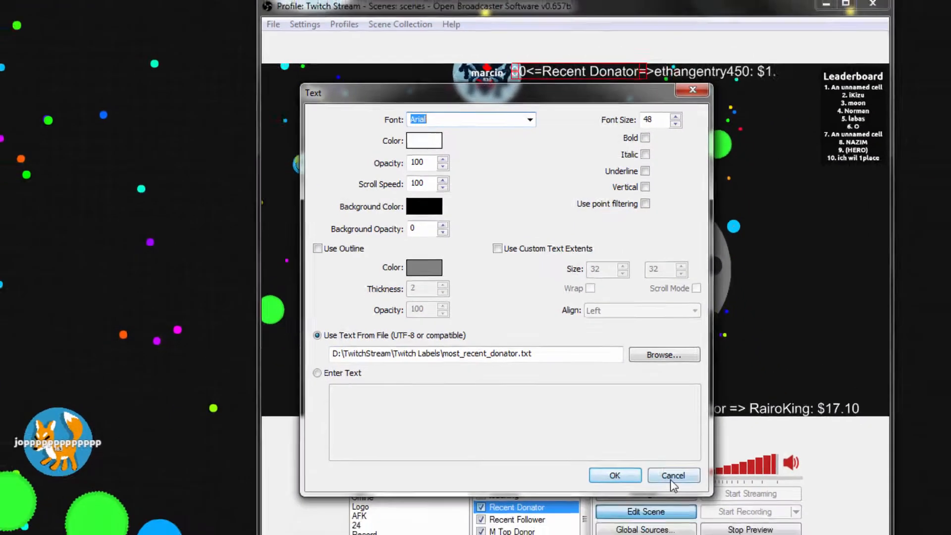
{"action": "left_click", "coordinate": [694, 501]}
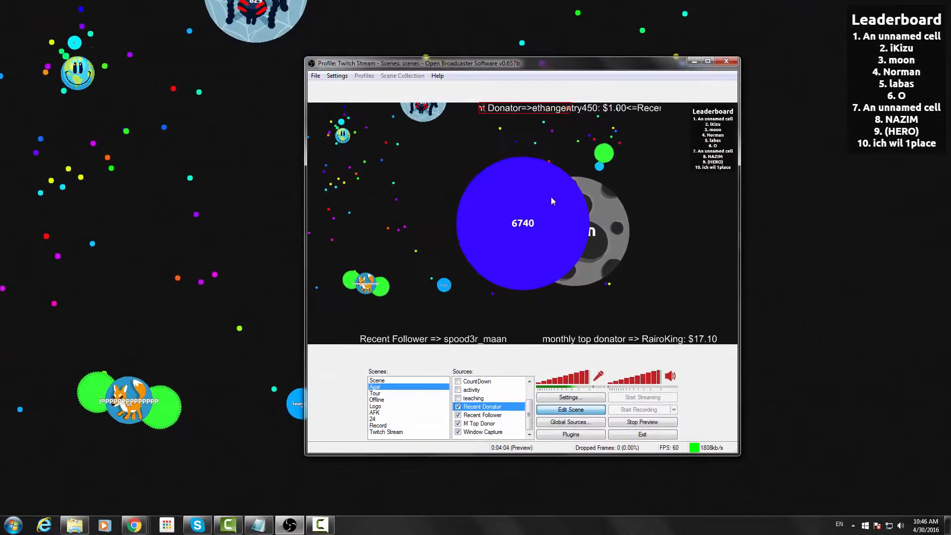
Step: Locate the Recent Donator text in the preview, review its text properties from there and cancel
{"action": "left_click", "coordinate": [567, 131]}
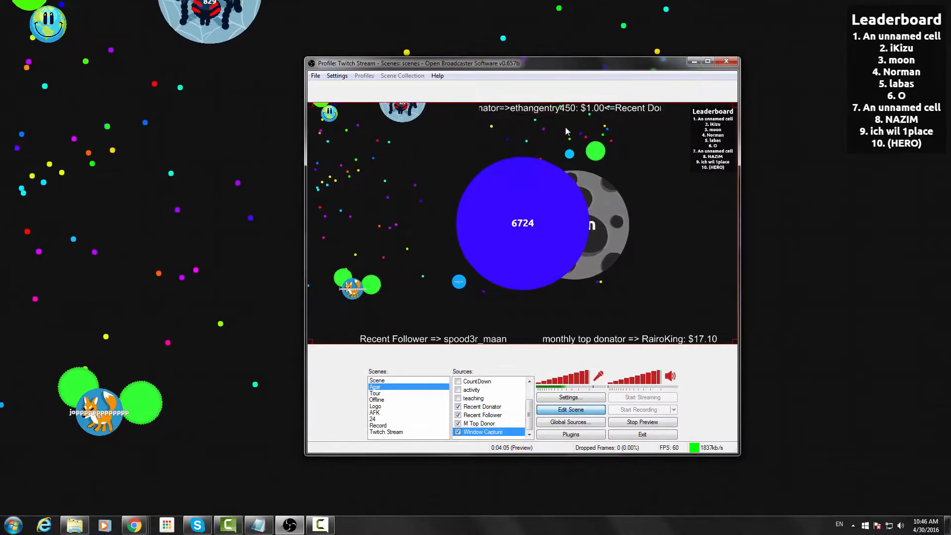
{"action": "right_click", "coordinate": [543, 111]}
{"action": "left_click", "coordinate": [572, 221]}
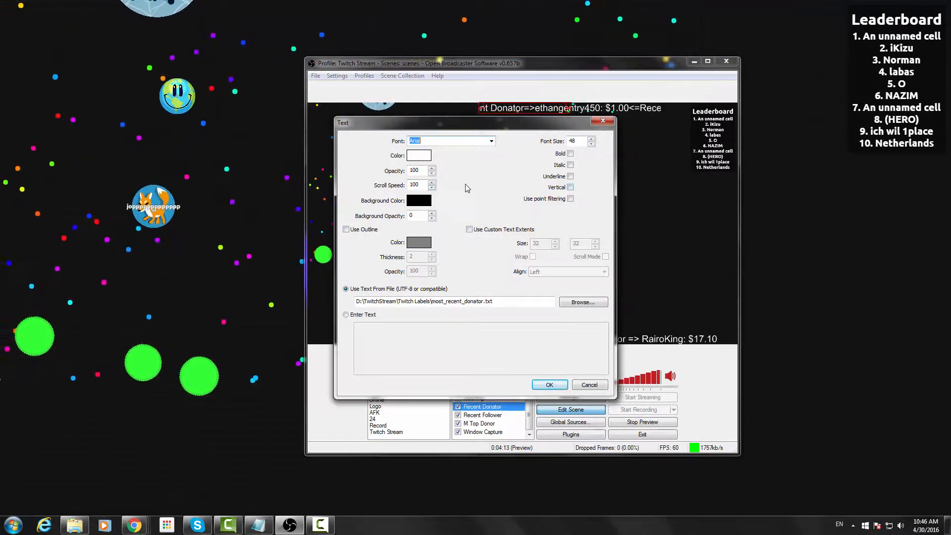
{"action": "left_click", "coordinate": [587, 385]}
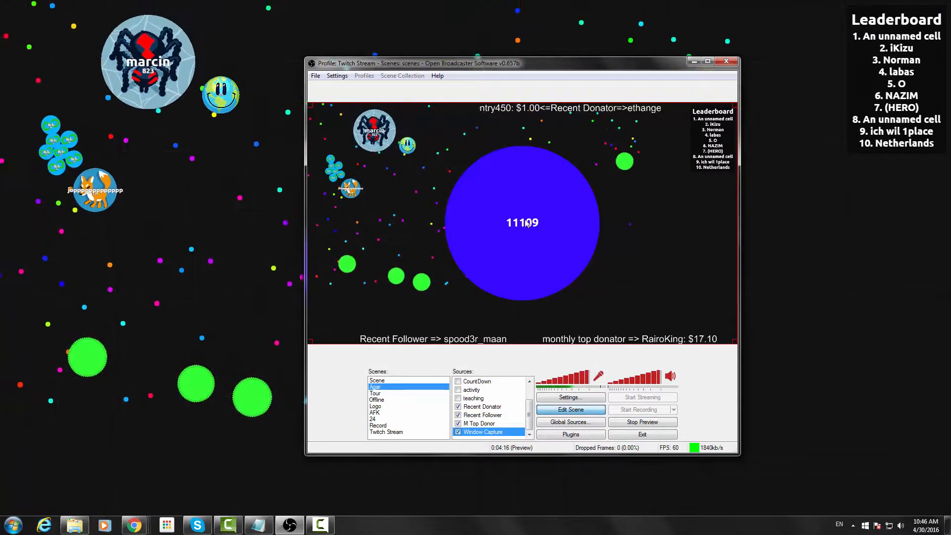
Step: Highlight the Recent Donator text and the window capture in the preview, and stop the stream preview
{"action": "left_click", "coordinate": [554, 108]}
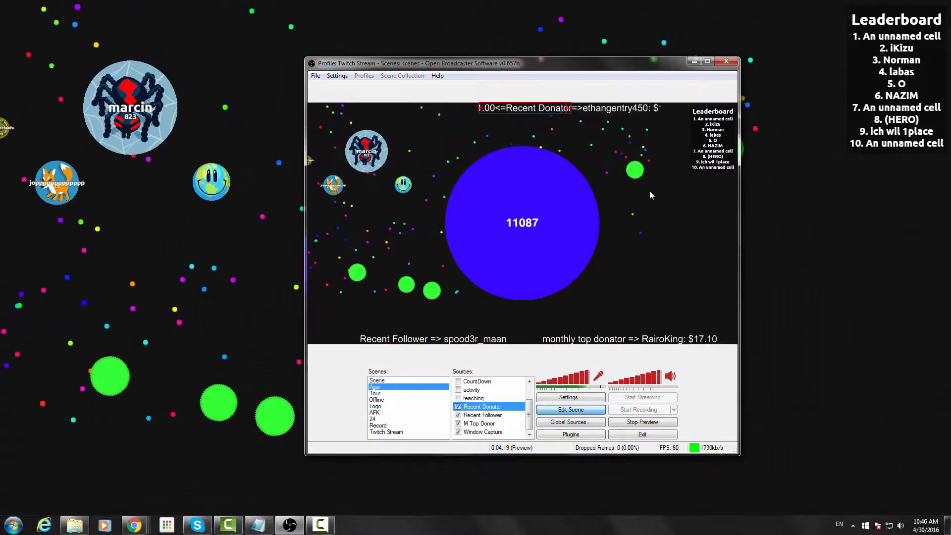
{"action": "left_click", "coordinate": [619, 174]}
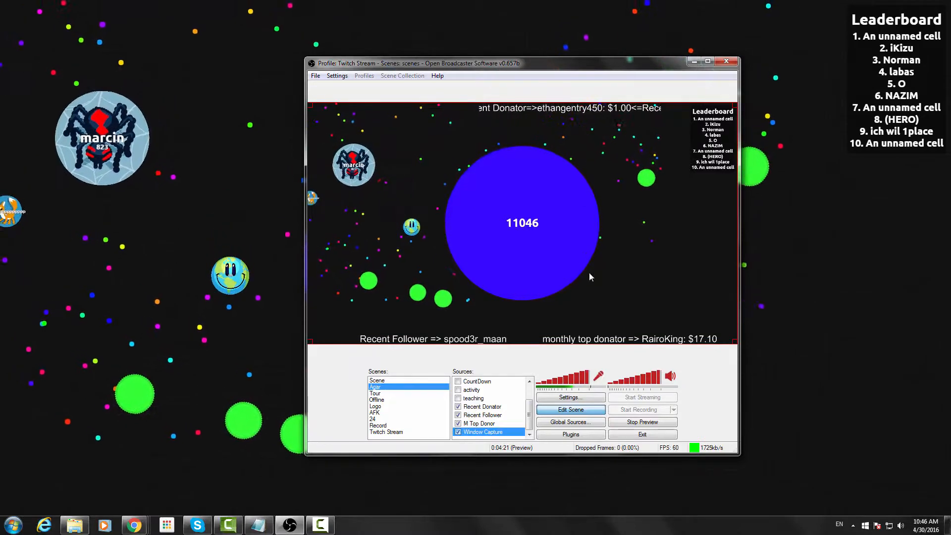
{"action": "left_click", "coordinate": [634, 422]}
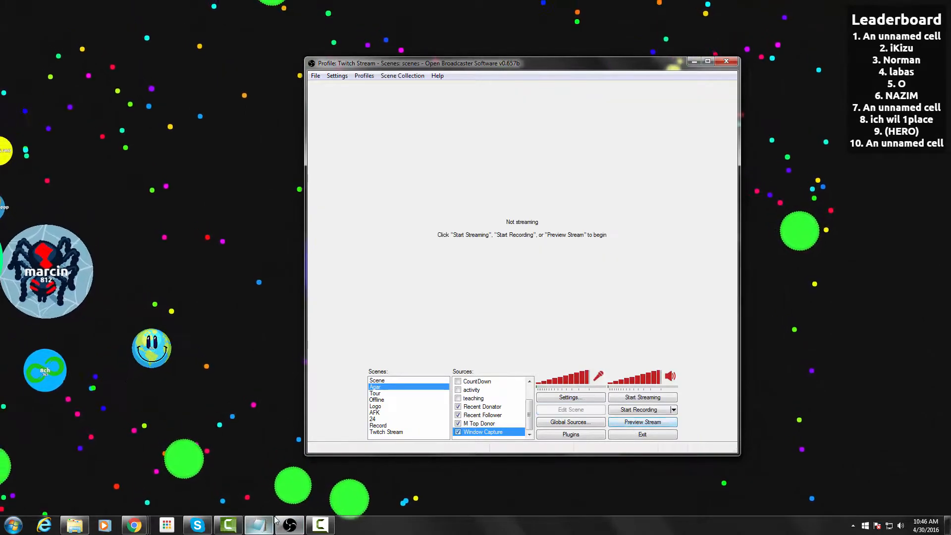
Step: Take the browser out of full screen and review the Stream Labels page's list of generated files
{"action": "left_click", "coordinate": [858, 427]}
{"action": "key", "text": "F11"}
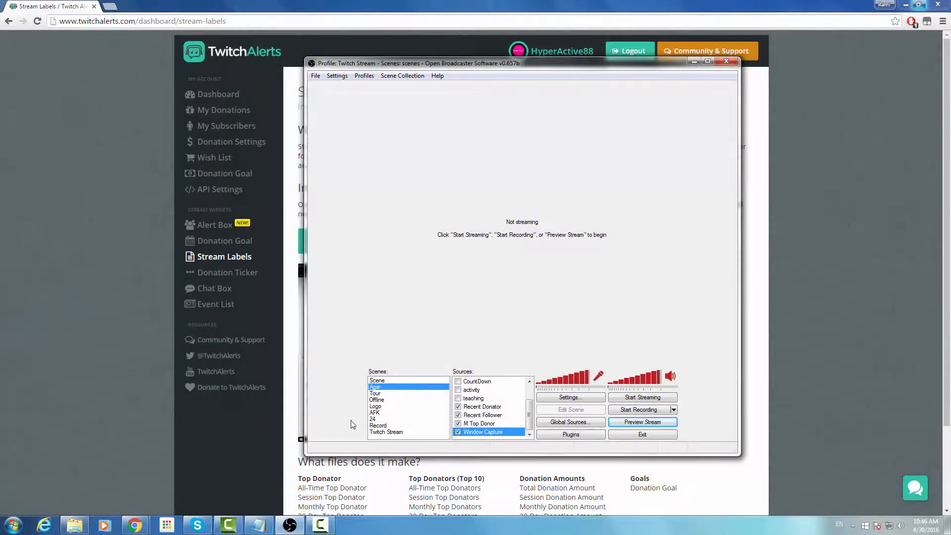
{"action": "left_click", "coordinate": [64, 321]}
{"action": "scroll", "coordinate": [273, 322], "scroll_direction": "down", "scroll_amount": 2}
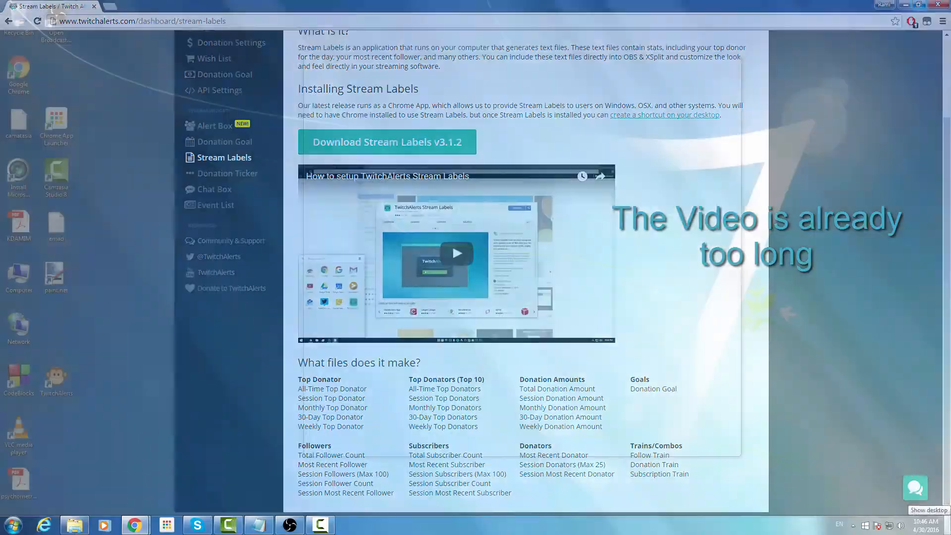
Step: Show the desktop, launch the TwitchAlerts Stream Labels application and continue without updating it
{"action": "left_click", "coordinate": [947, 523]}
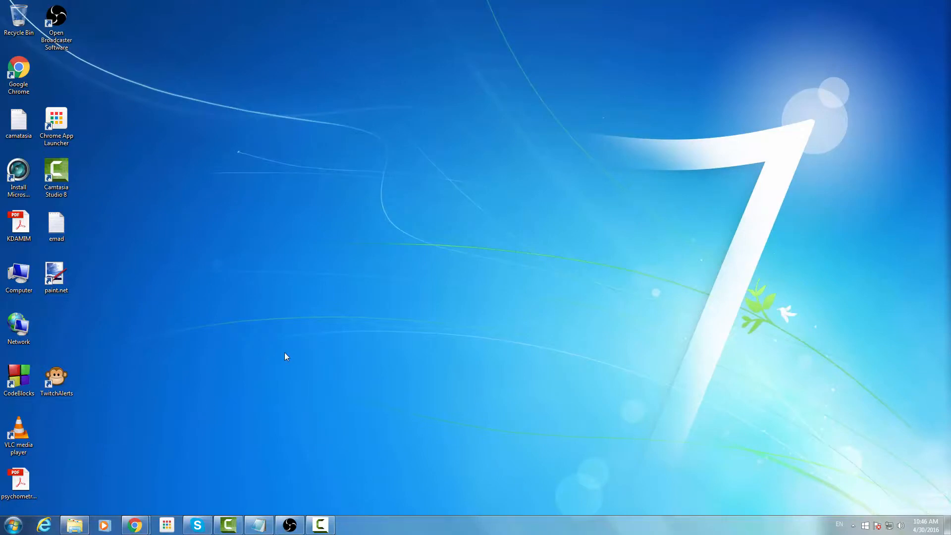
{"action": "left_click", "coordinate": [63, 373]}
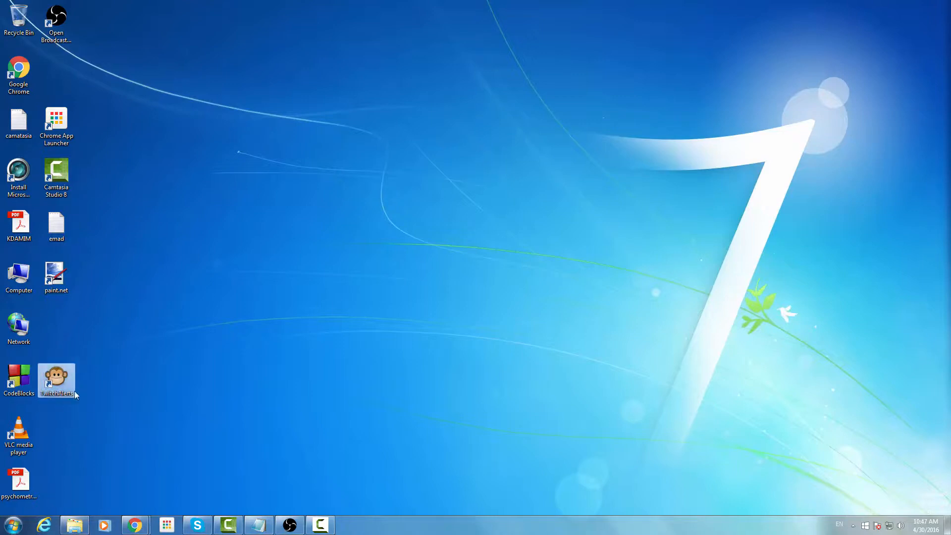
{"action": "double_click", "coordinate": [64, 372]}
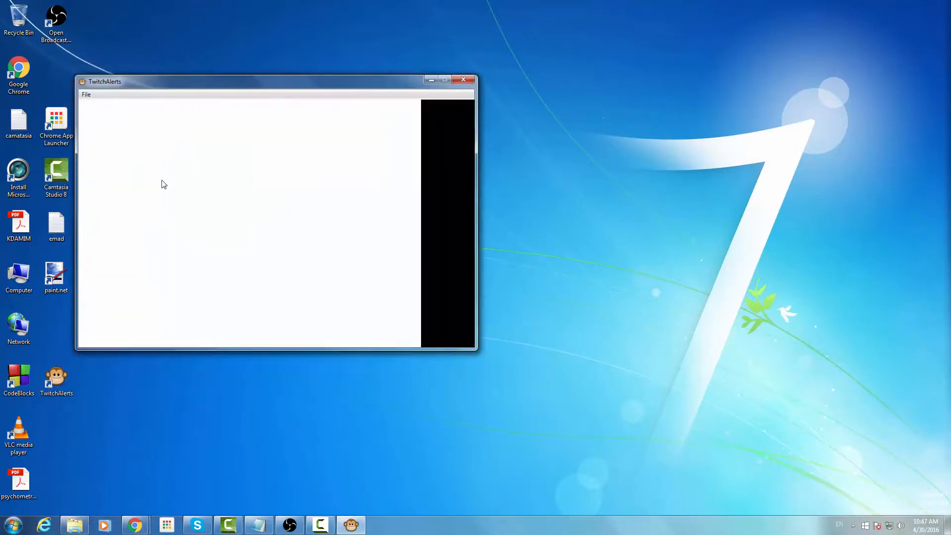
{"action": "left_click", "coordinate": [218, 291]}
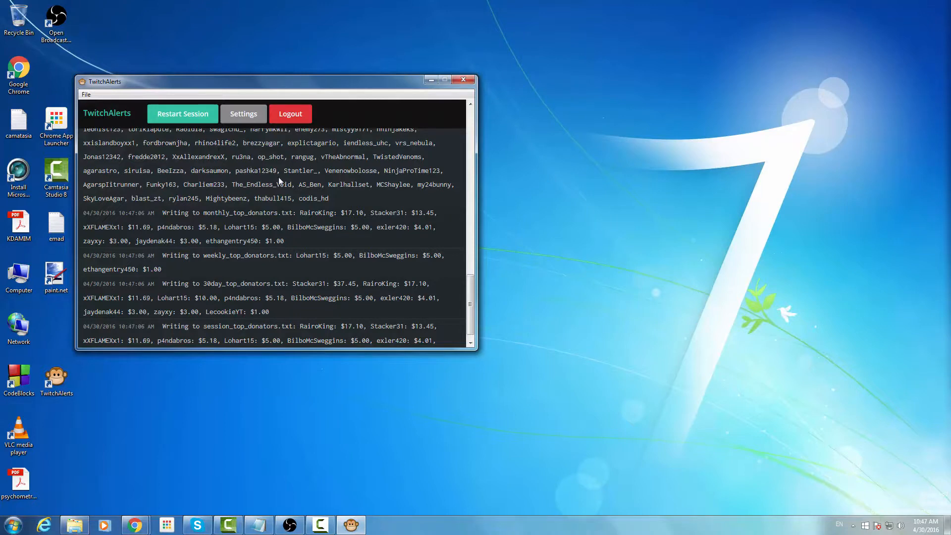
Step: Display the file settings for the Most Recent Follower label in the TwitchAlerts application
{"action": "left_click", "coordinate": [245, 114]}
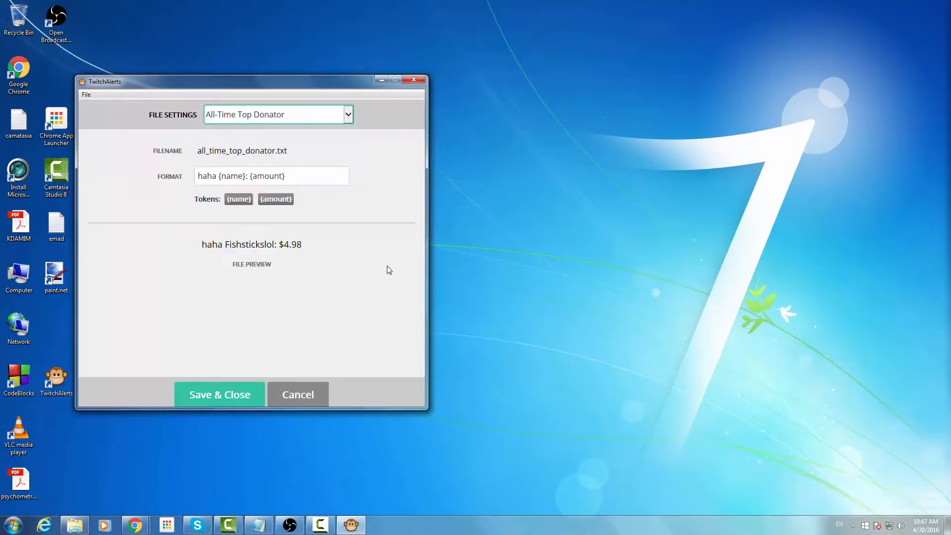
{"action": "left_click", "coordinate": [281, 116]}
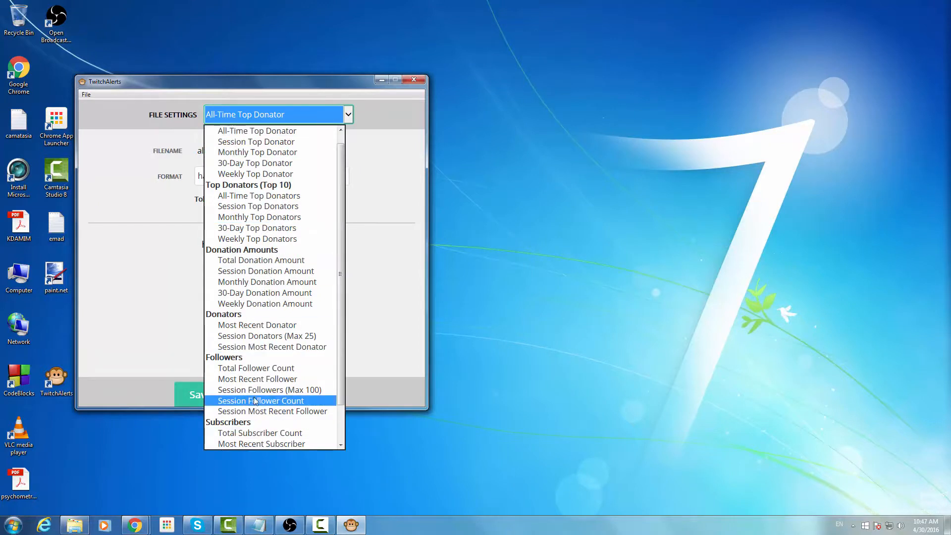
{"action": "left_click", "coordinate": [256, 382]}
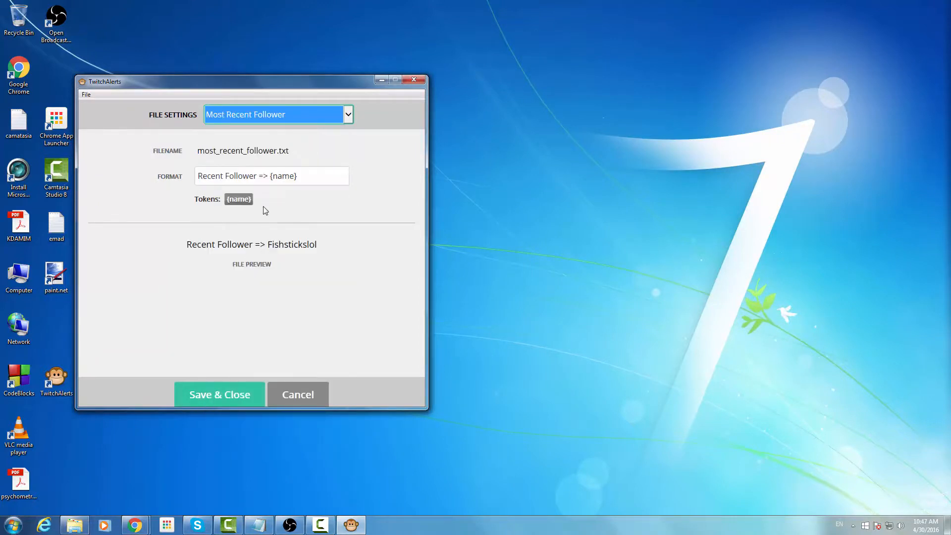
Step: Examine the label text, arrow and name token in the Most Recent Follower format, and cancel the settings
{"action": "double_click", "coordinate": [203, 176]}
{"action": "left_click_drag", "start_coordinate": [259, 176], "coordinate": [319, 175]}
{"action": "left_click", "coordinate": [320, 175]}
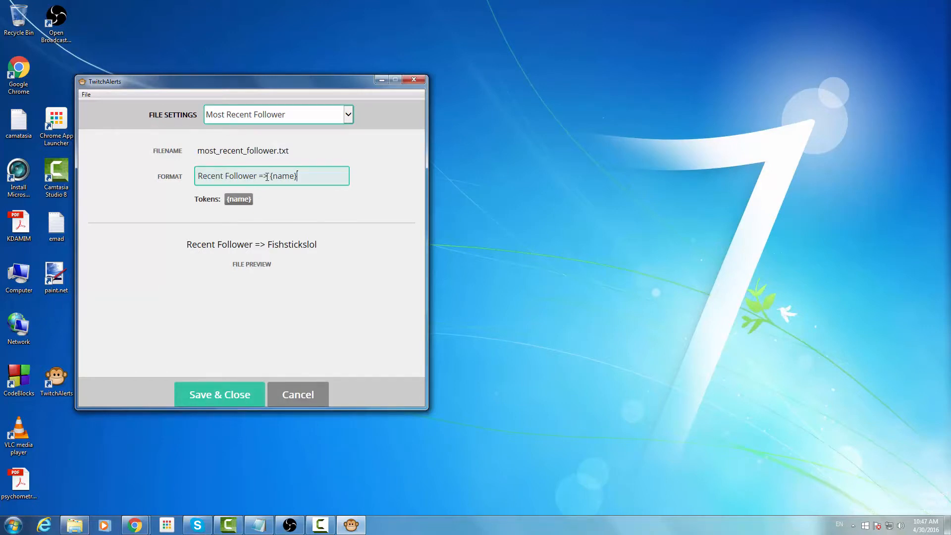
{"action": "double_click", "coordinate": [267, 177]}
{"action": "left_click", "coordinate": [265, 176]}
{"action": "left_click_drag", "start_coordinate": [265, 176], "coordinate": [270, 180]}
{"action": "left_click", "coordinate": [311, 394]}
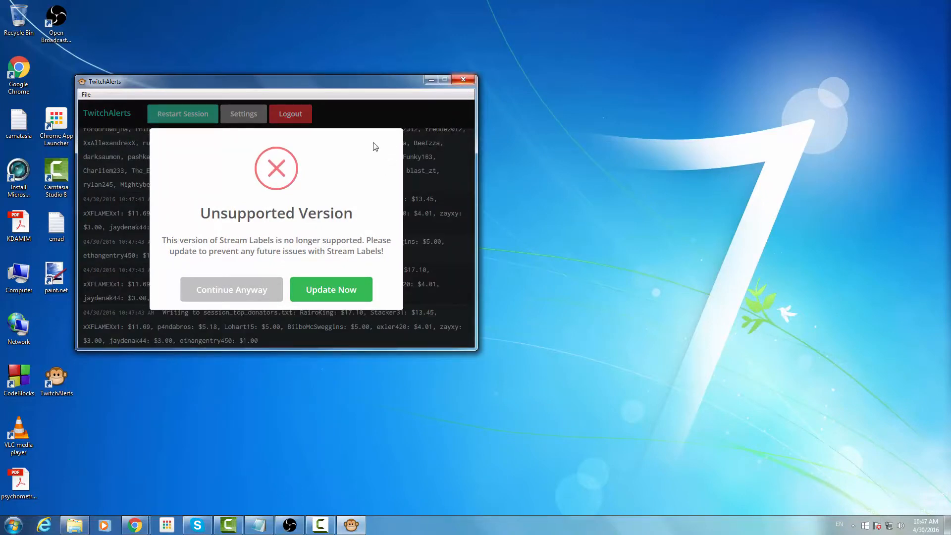
Step: Continue without updating, close the TwitchAlerts application and switch to Open Broadcaster Software
{"action": "left_click", "coordinate": [223, 289]}
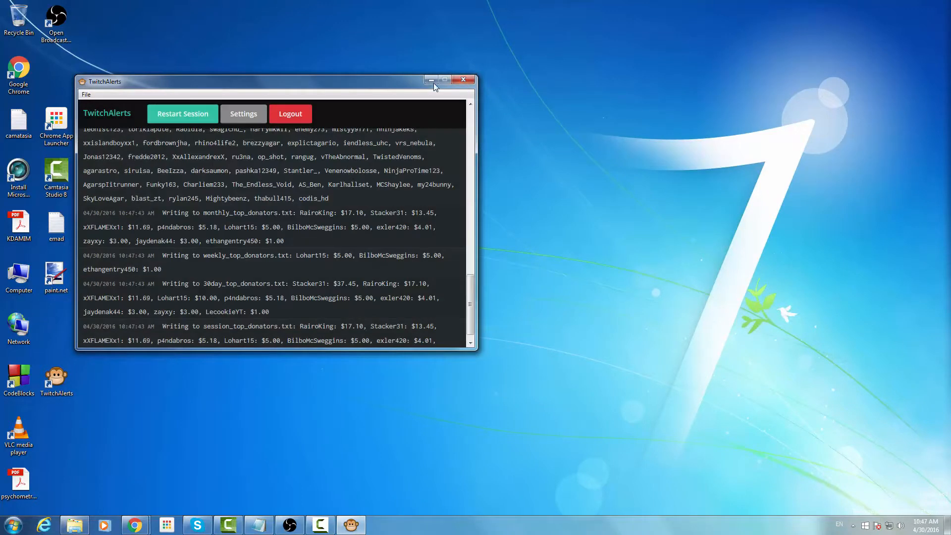
{"action": "left_click", "coordinate": [465, 81]}
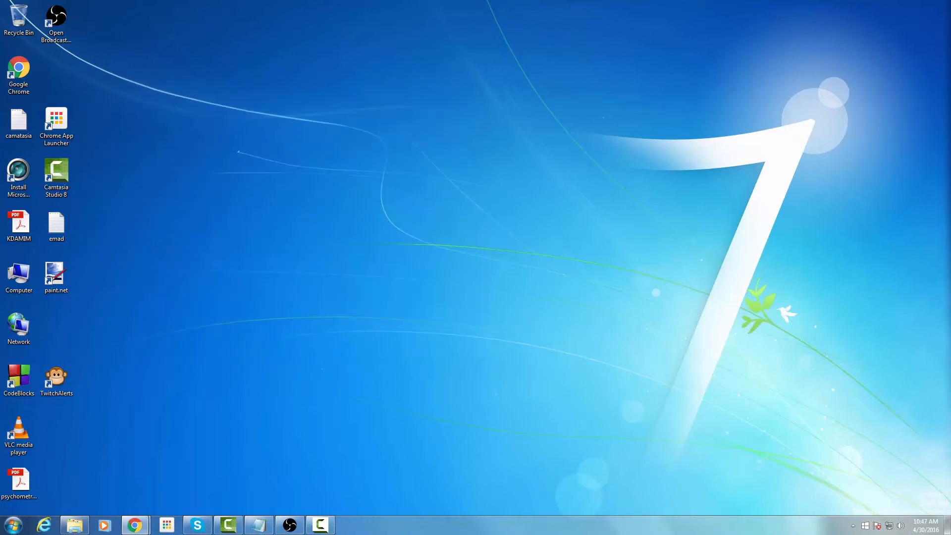
{"action": "left_click", "coordinate": [287, 526]}
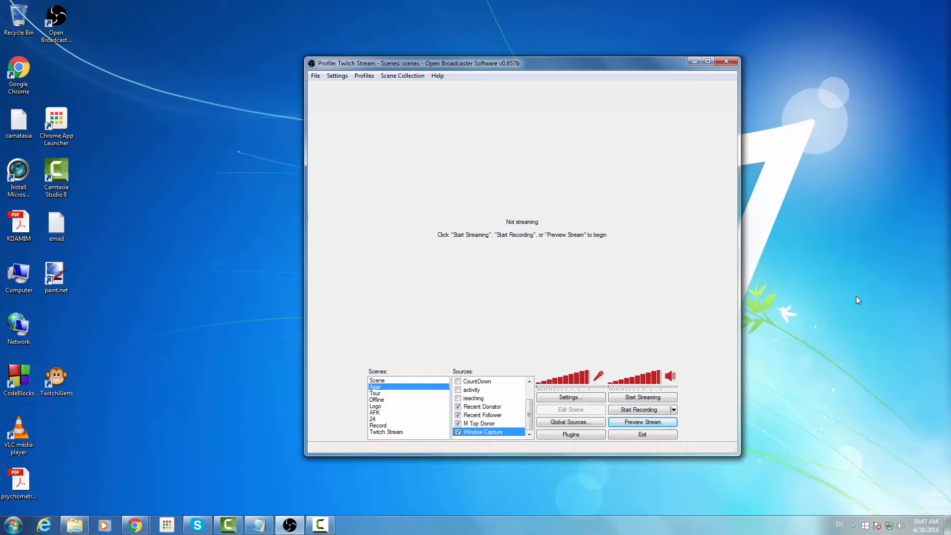